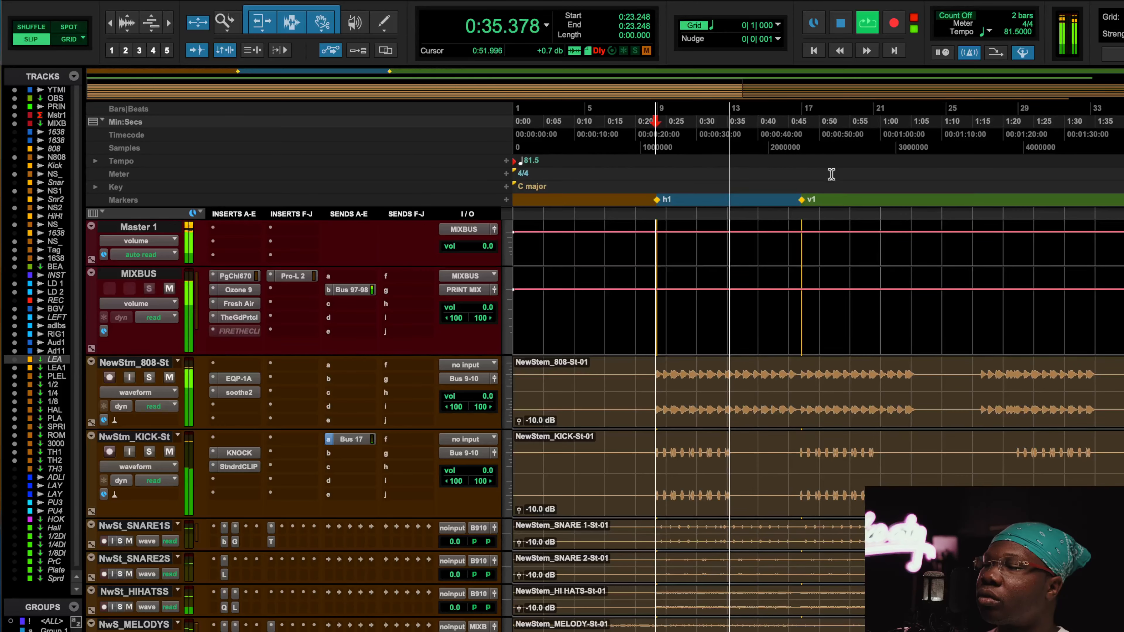
Step: Stop playback and place the playback start at 0:43.871, shortly before the v1 marker
scroll(684, 326, "up", 3)
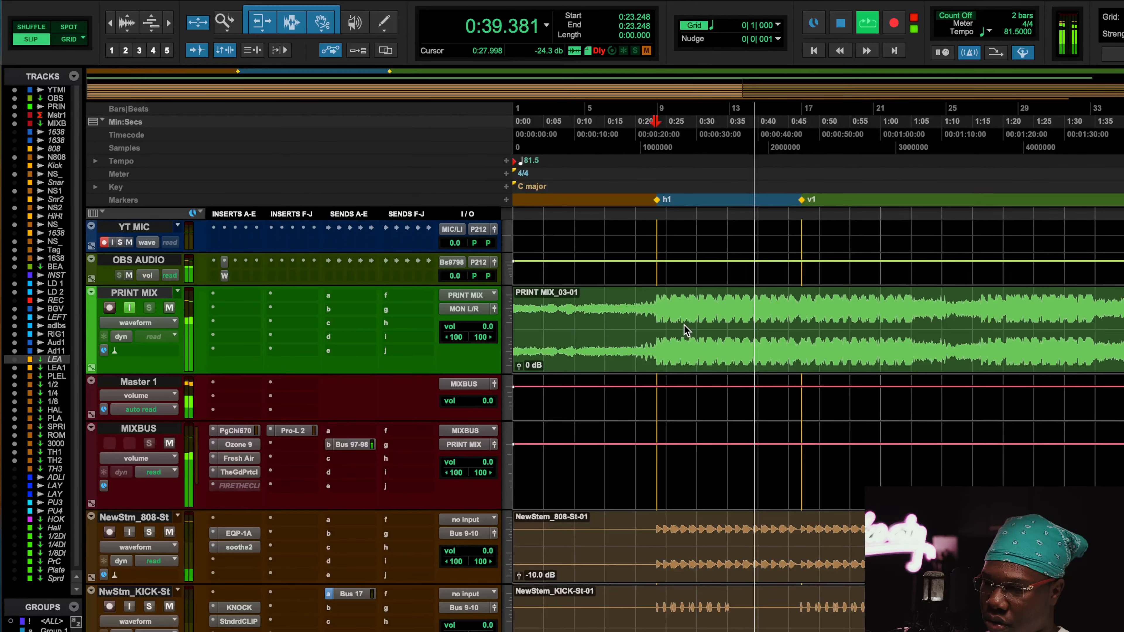
scroll(684, 325, "down", 3)
scroll(684, 325, "up", 3)
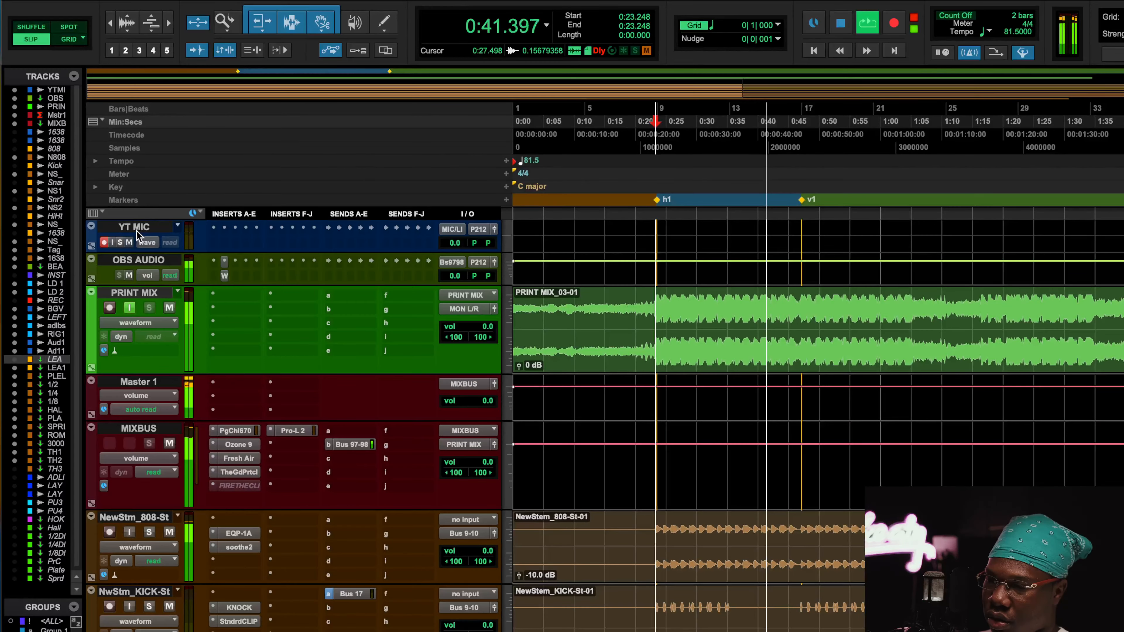
scroll(561, 366, "down", 3)
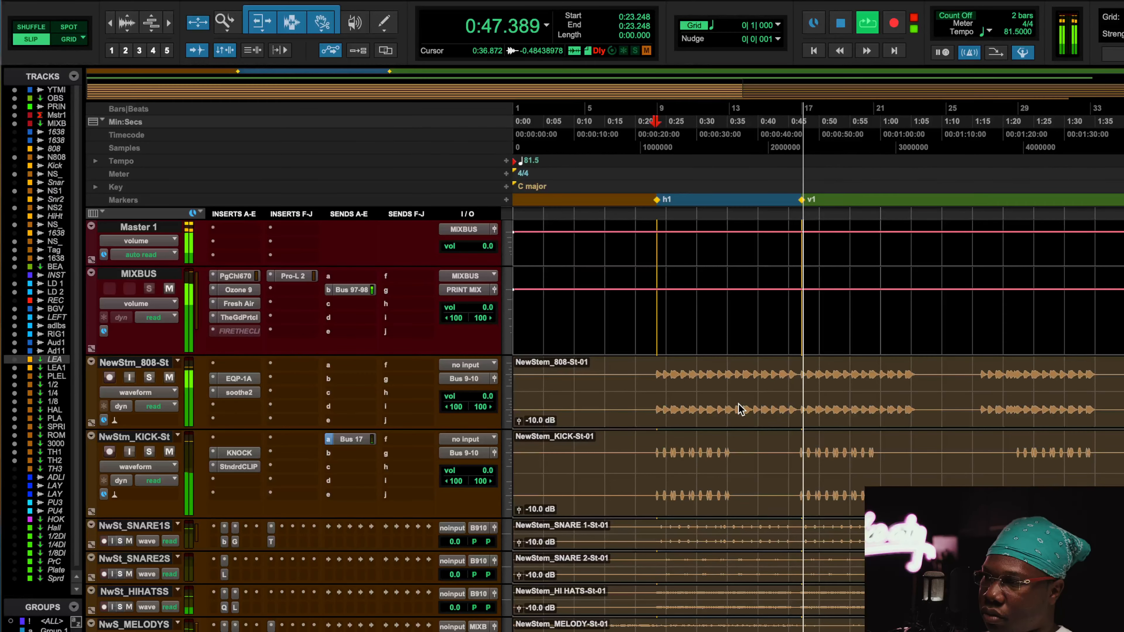
scroll(757, 413, "right", 5)
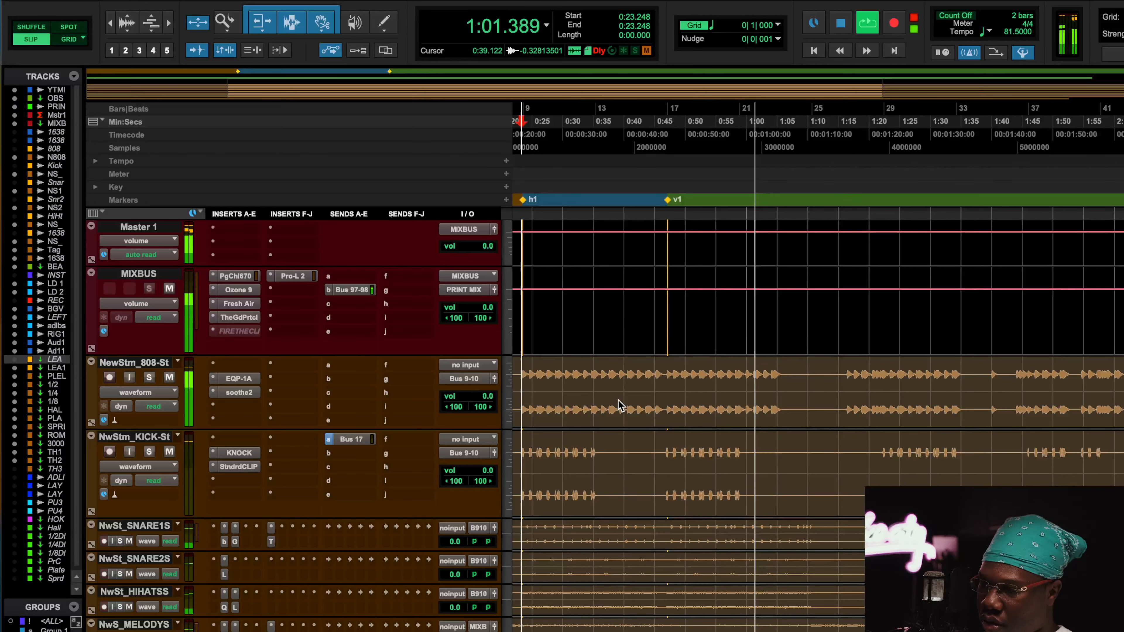
key("space")
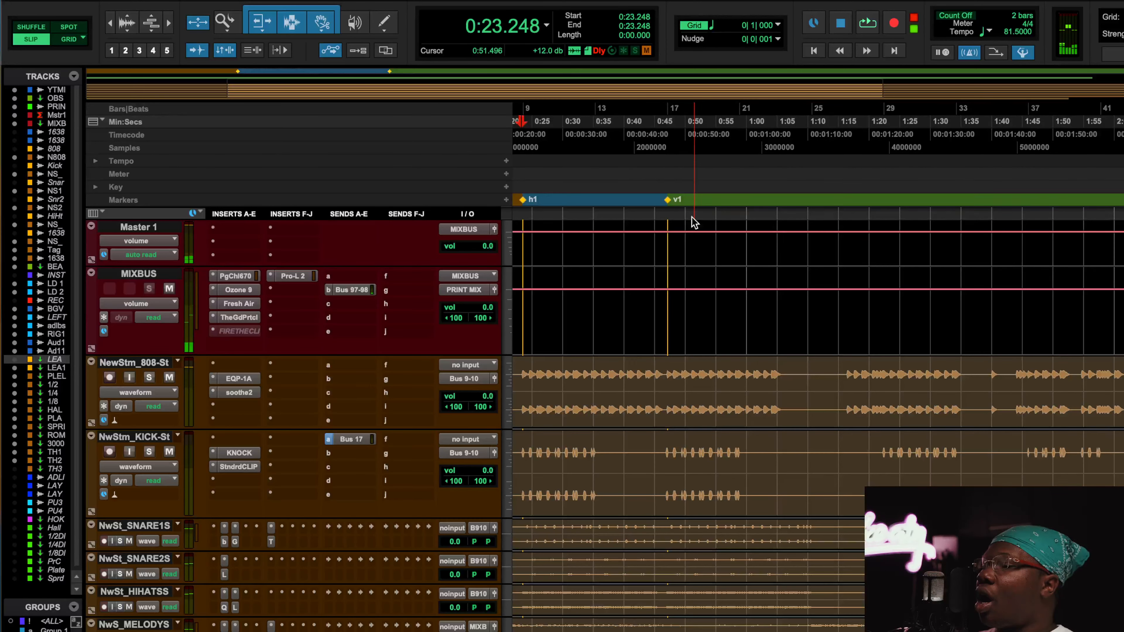
left_click(648, 127)
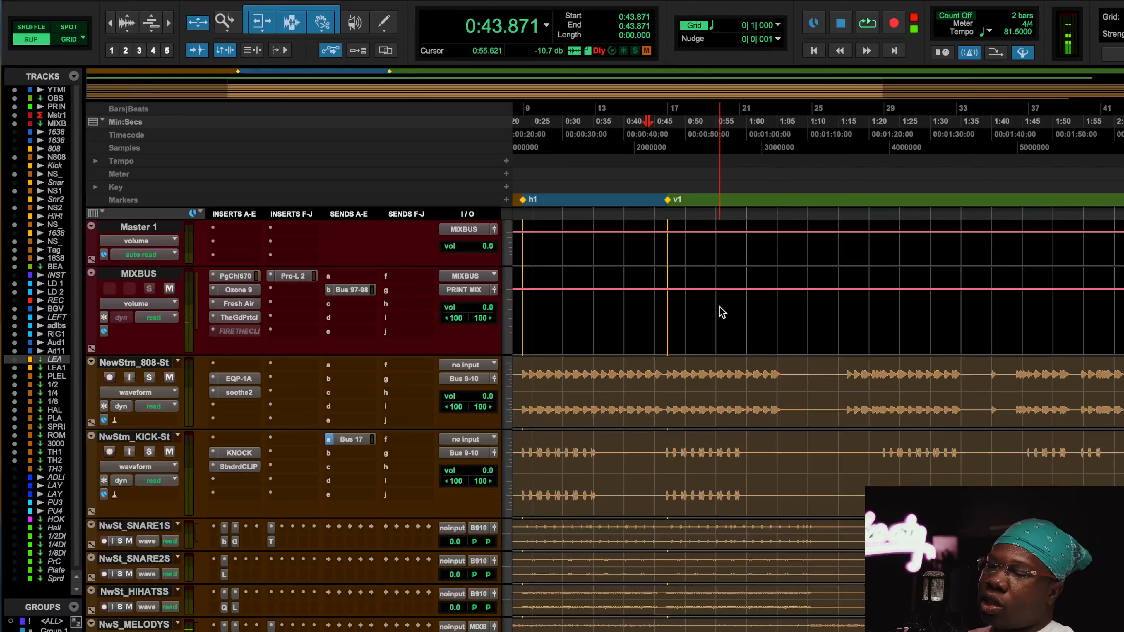
Step: Look over the session's tracks from the mix bus down through the drum stems, BEAT bus and lead vocals
scroll(717, 297, "down", 5)
scroll(717, 296, "right", 1)
scroll(720, 307, "up", 4)
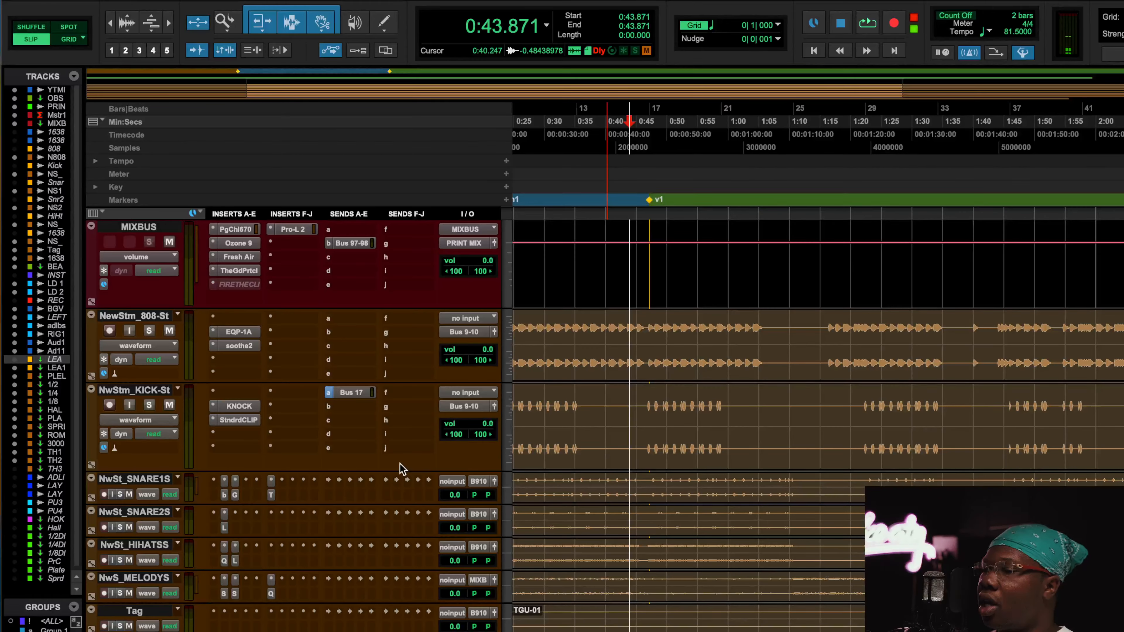
scroll(400, 468, "down", 10)
scroll(401, 468, "left", 1)
scroll(401, 468, "up", 7)
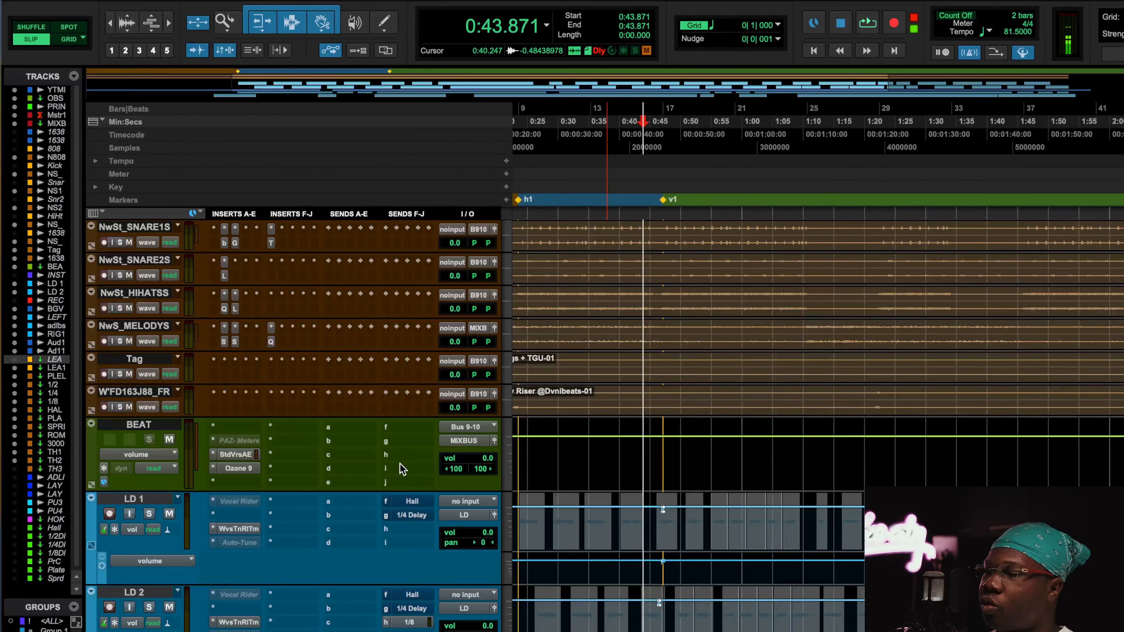
scroll(401, 468, "down", 8)
scroll(401, 469, "right", 1)
scroll(400, 466, "up", 12)
scroll(400, 464, "down", 1)
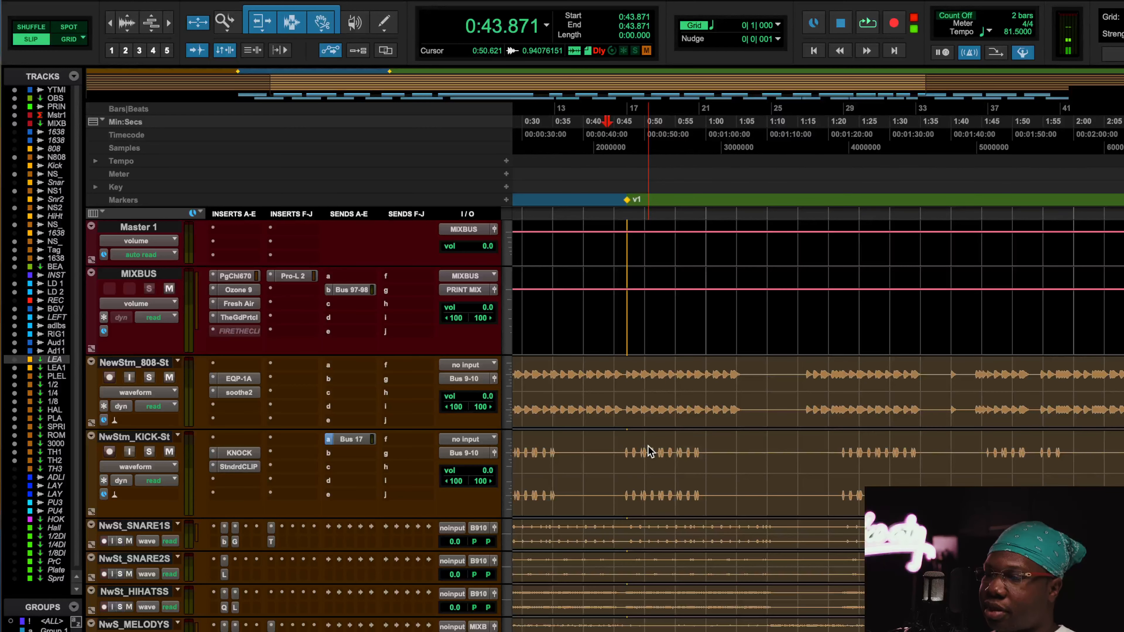
Step: Examine the settings of the KNOCK and StandardCLIP plug-ins on the kick track, closing each one after viewing
left_click(239, 452)
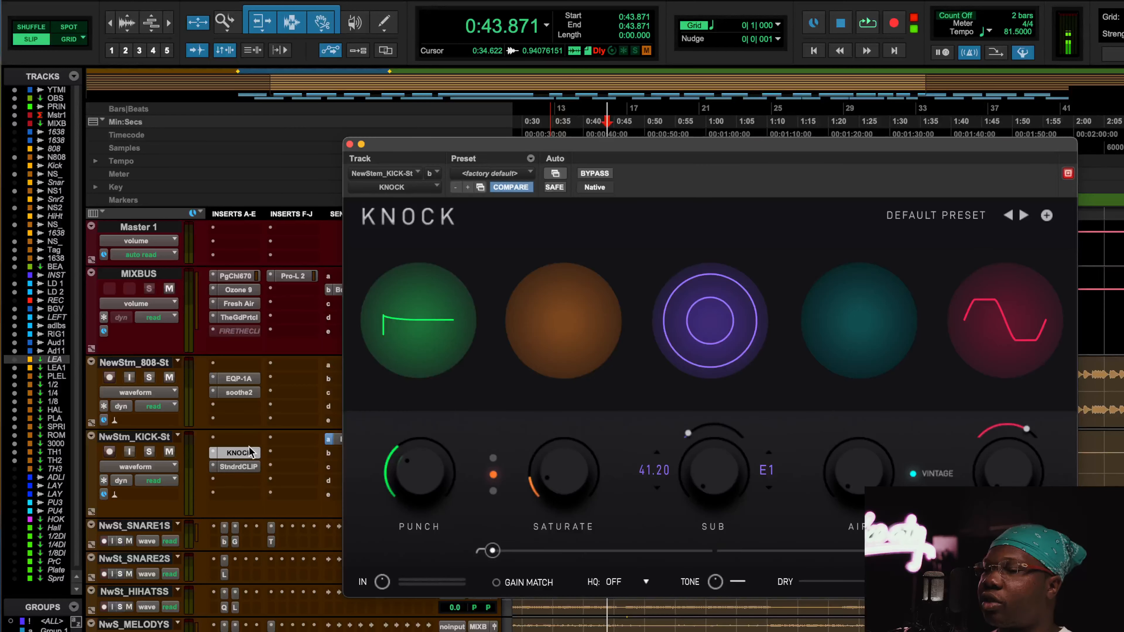
left_click_drag(611, 148, 519, 66)
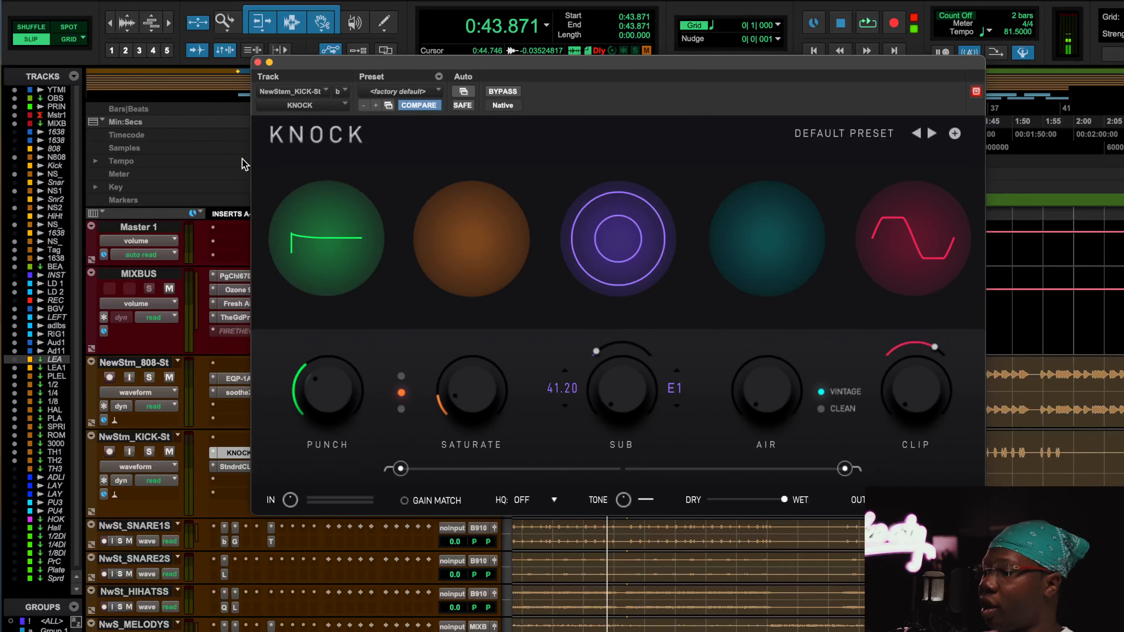
left_click(258, 63)
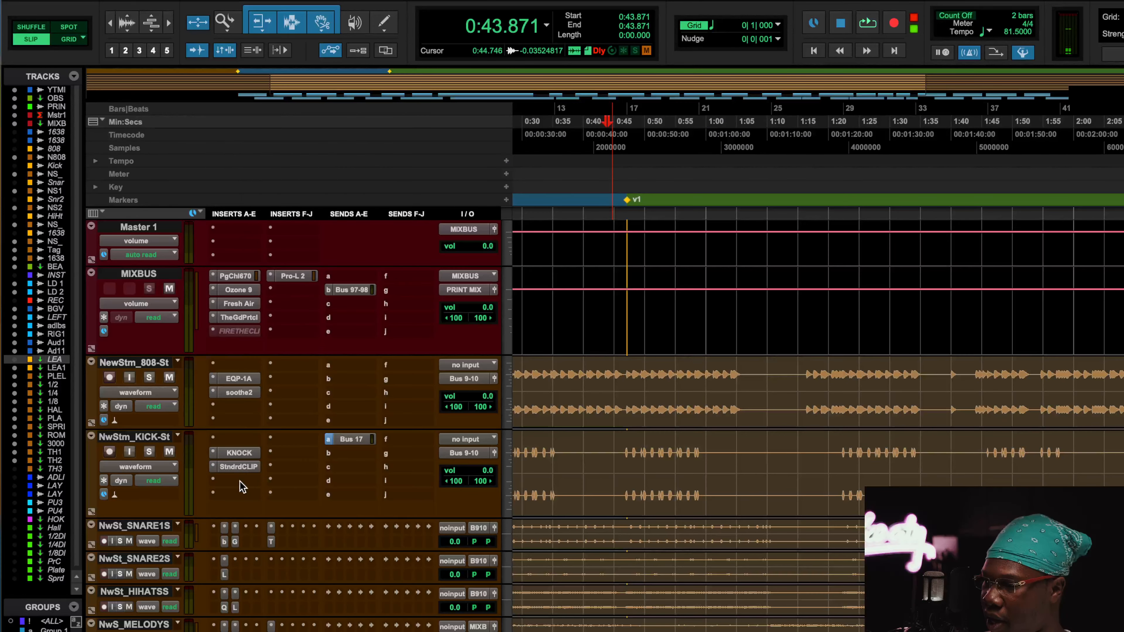
left_click(246, 468)
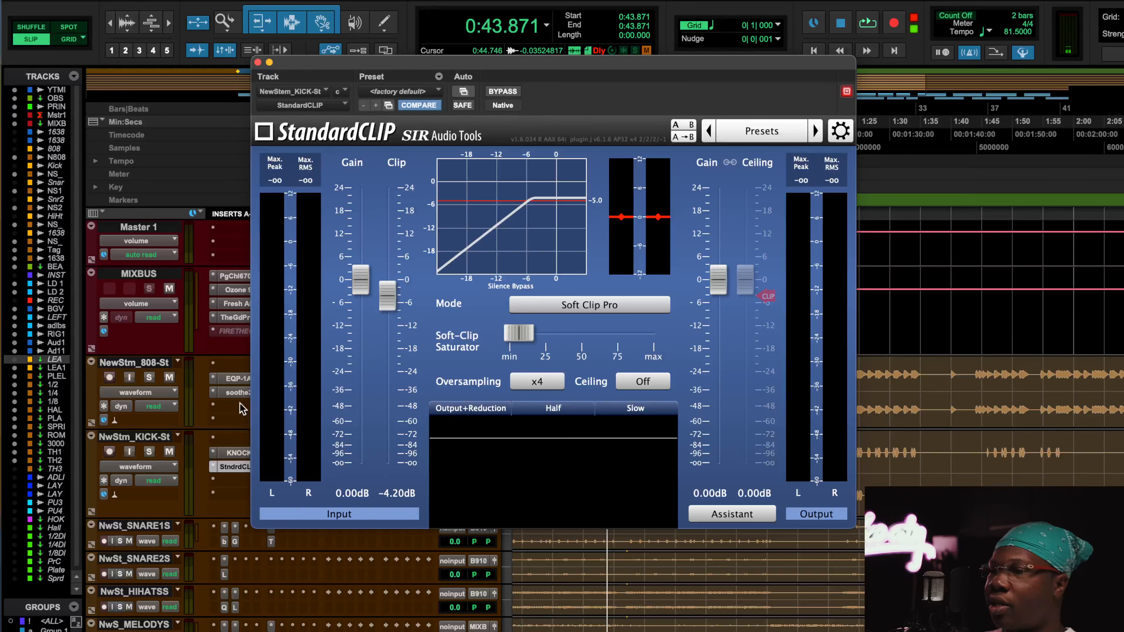
left_click(258, 62)
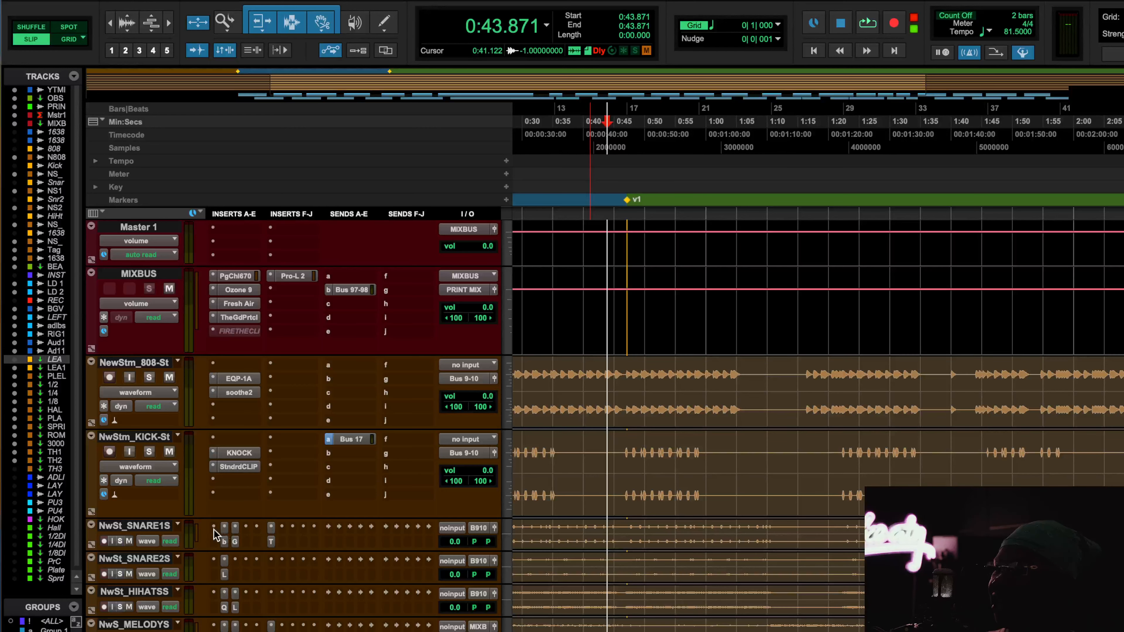
Step: Open KNOCK on the kick track and solo the kick and 808 tracks
left_click(246, 454)
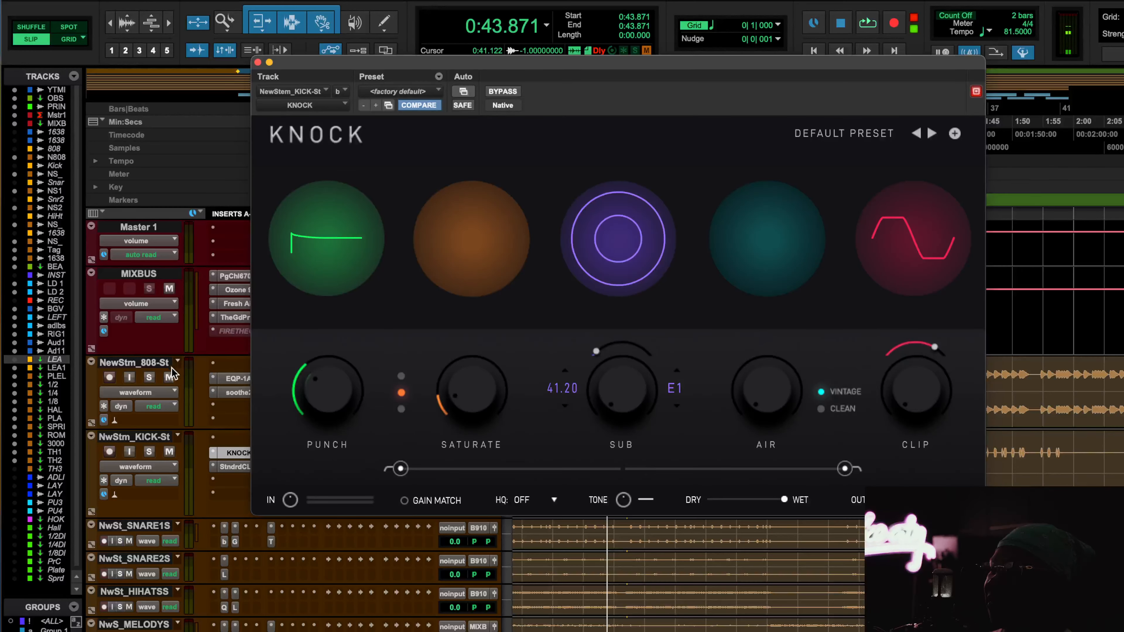
left_click(151, 451)
left_click(149, 378)
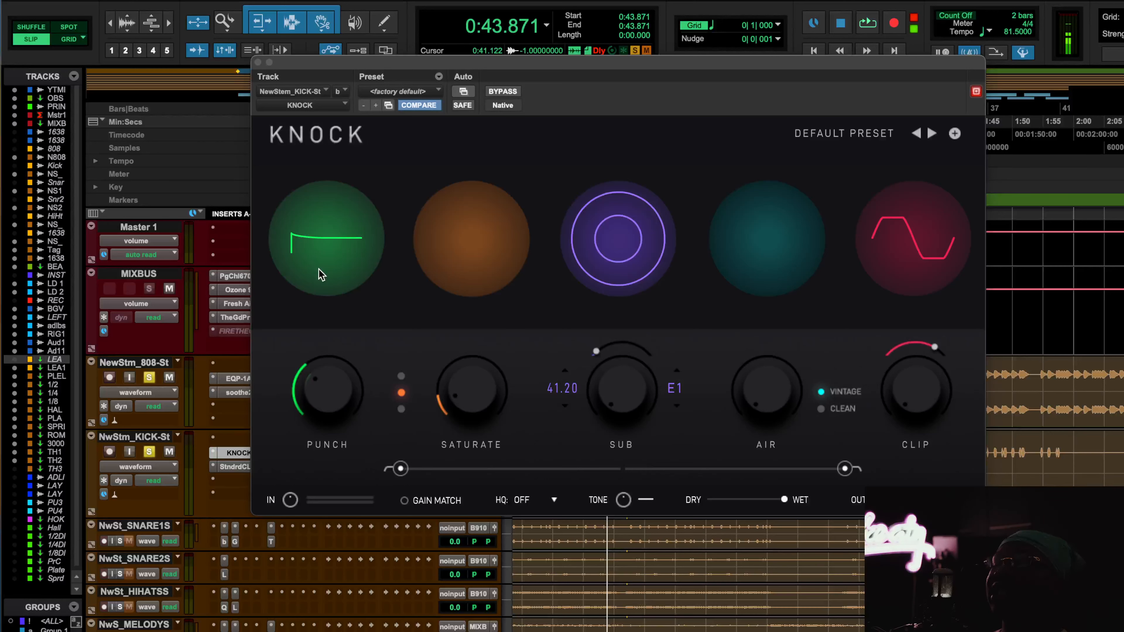
Step: Start playback and select the range from about 0:45.5 to 0:59.5 around the v1 marker, keeping the KNOCK window clear of it
scroll(672, 572, "up", 3)
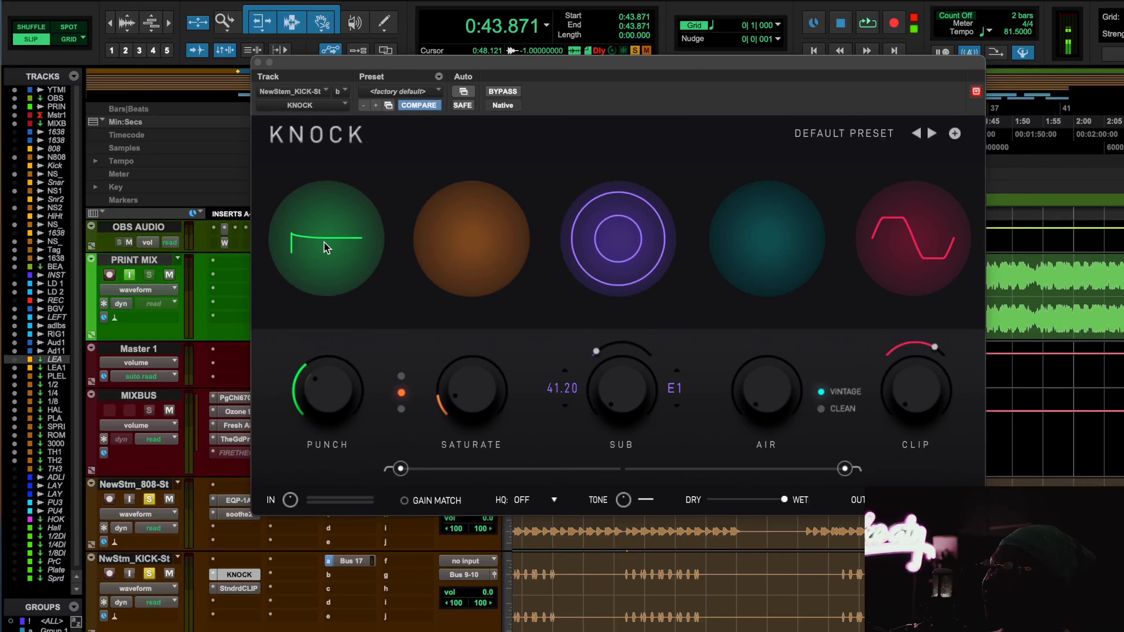
key("space")
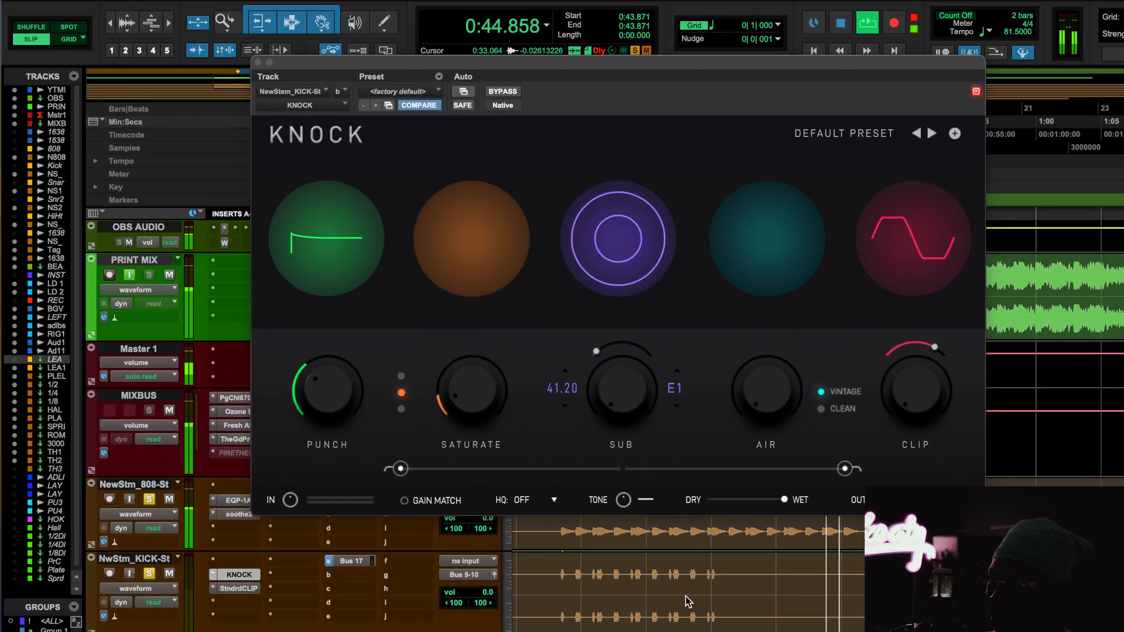
left_click_drag(884, 66, 690, 67)
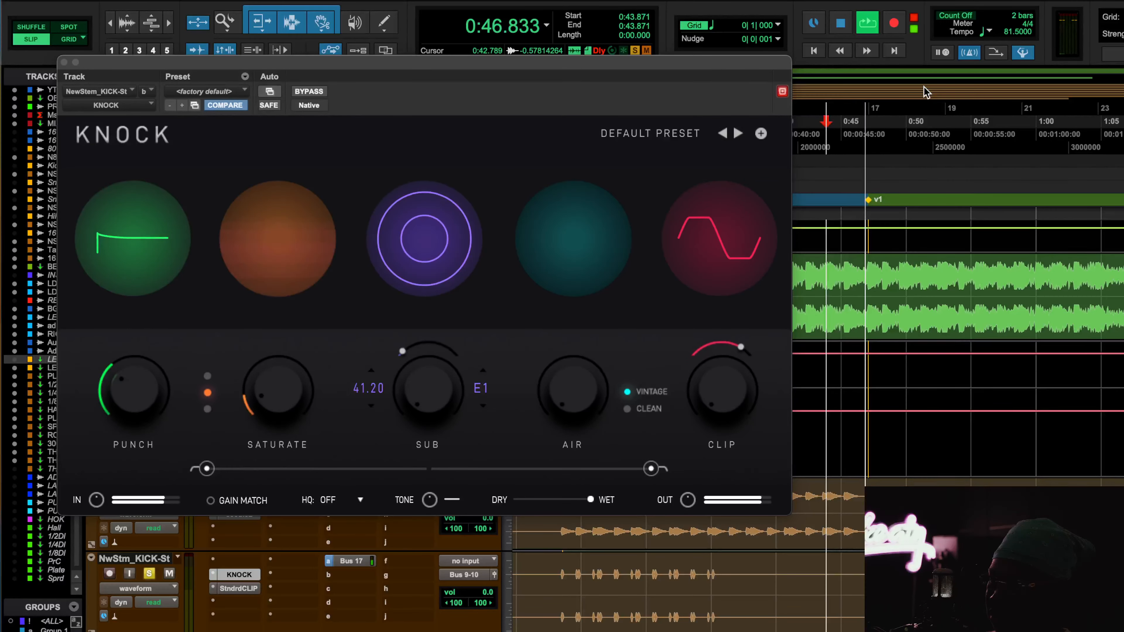
left_click_drag(848, 124, 1031, 124)
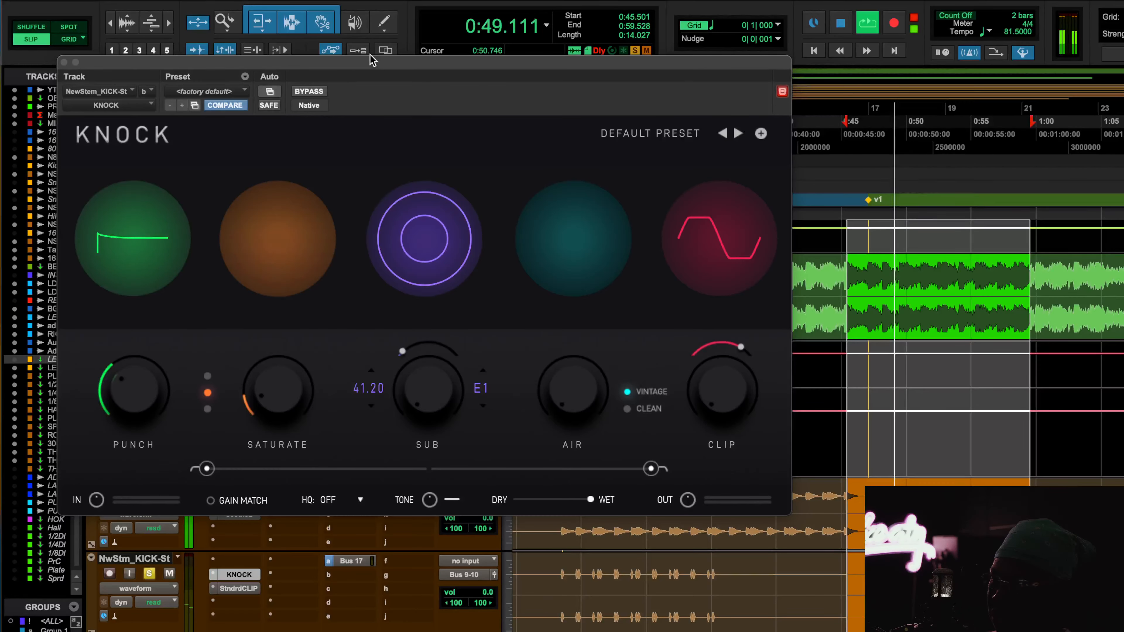
left_click_drag(345, 62, 469, 23)
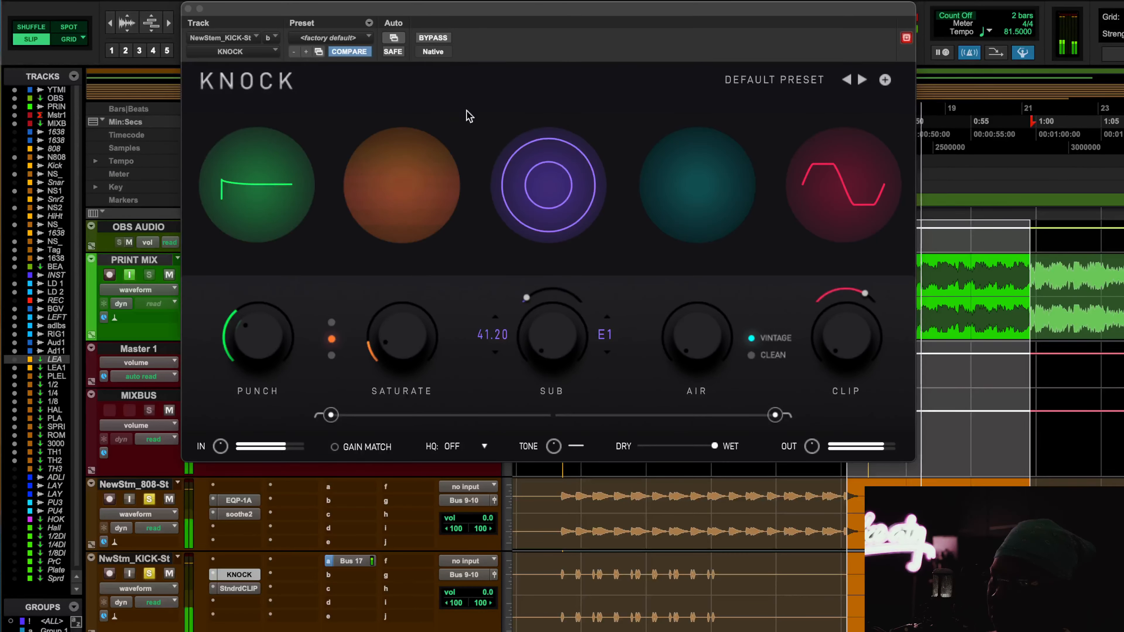
Step: Compare the kick with KNOCK bypassed and active during playback, leaving it active and stopping playback
left_click(433, 38)
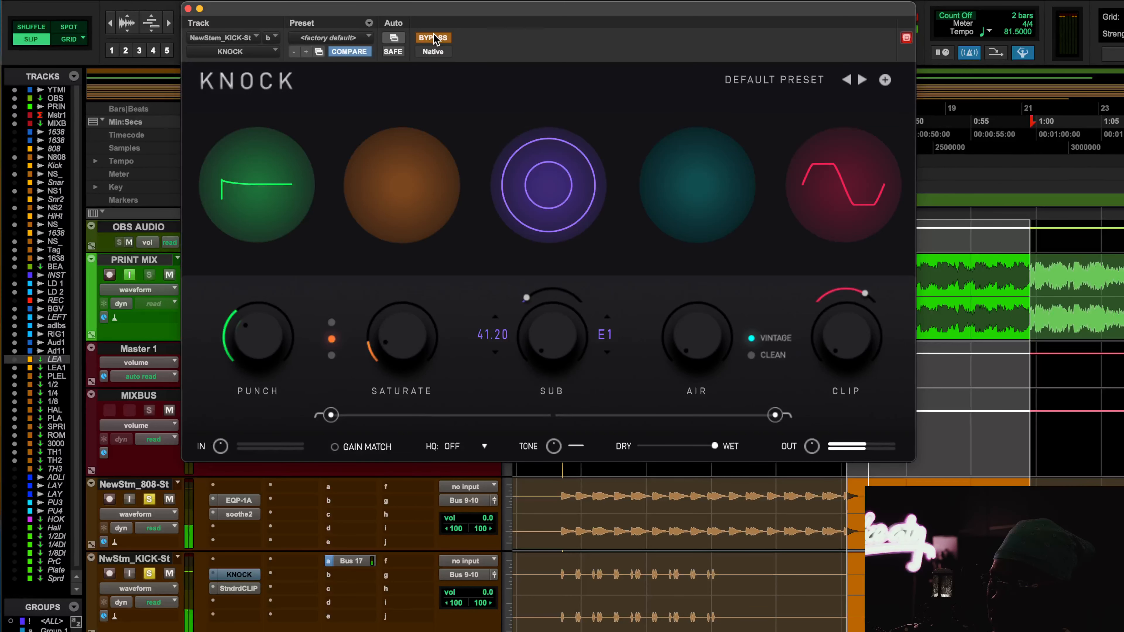
left_click(433, 38)
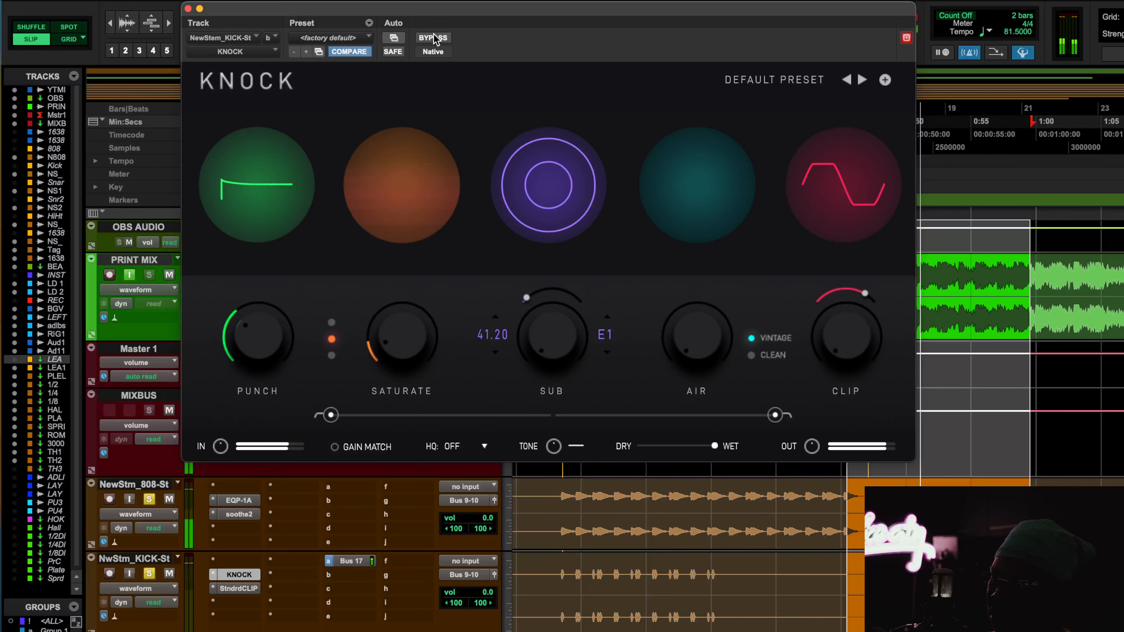
key("space")
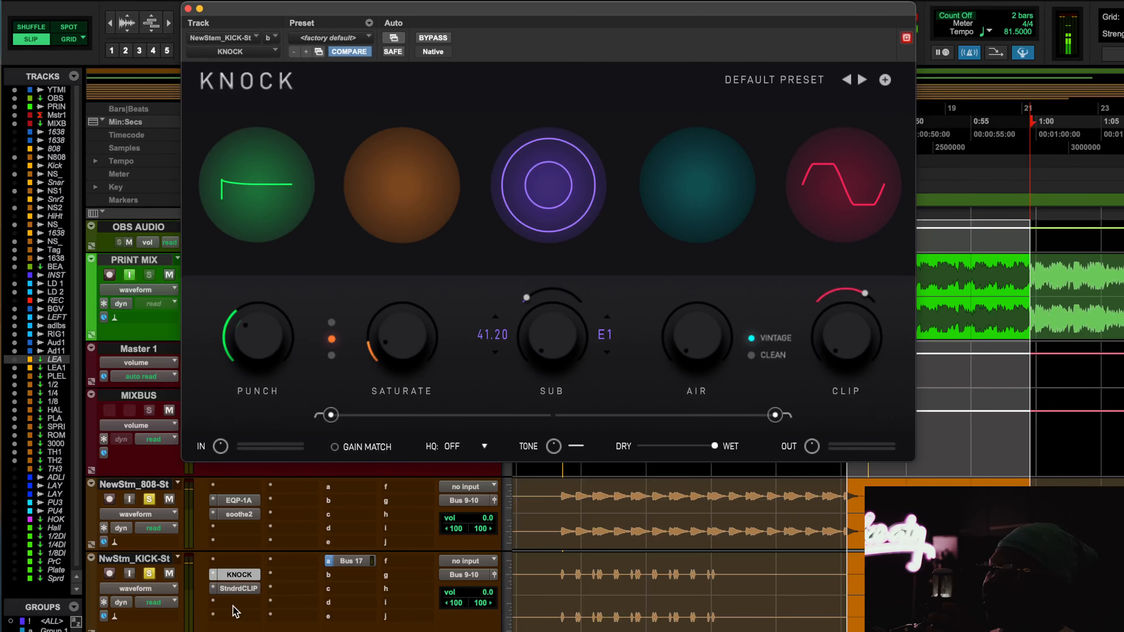
Step: Try UAD Little Labs VOG (stereo) in the kick track's insert after StandardCLIP, and search the plug-ins for "bark"
left_click(236, 613)
type("vog")
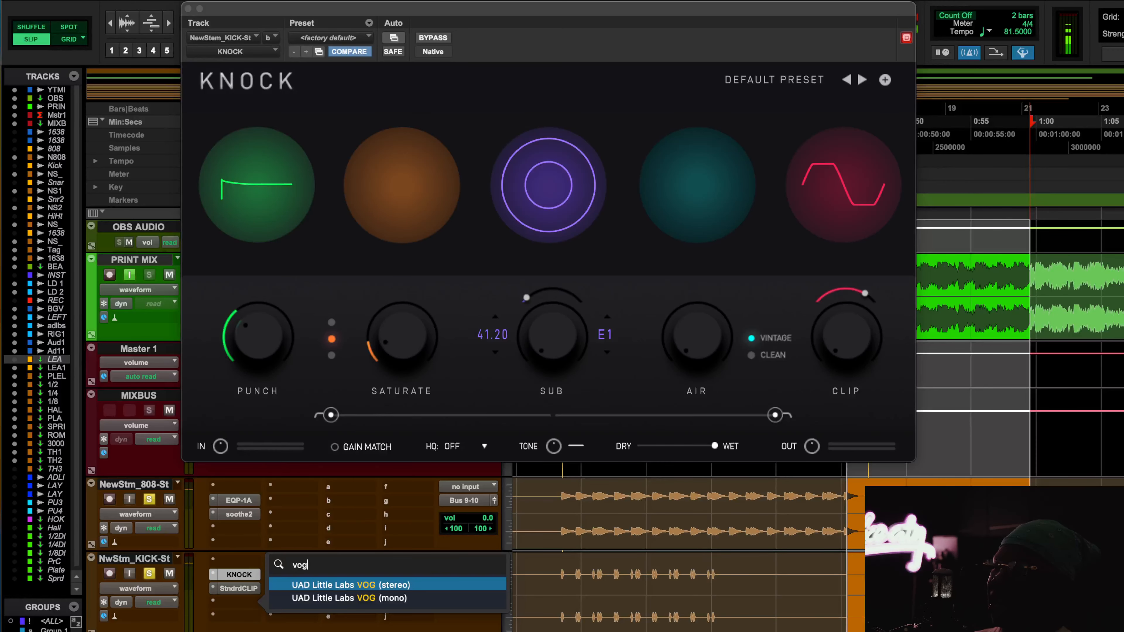
left_click(378, 587)
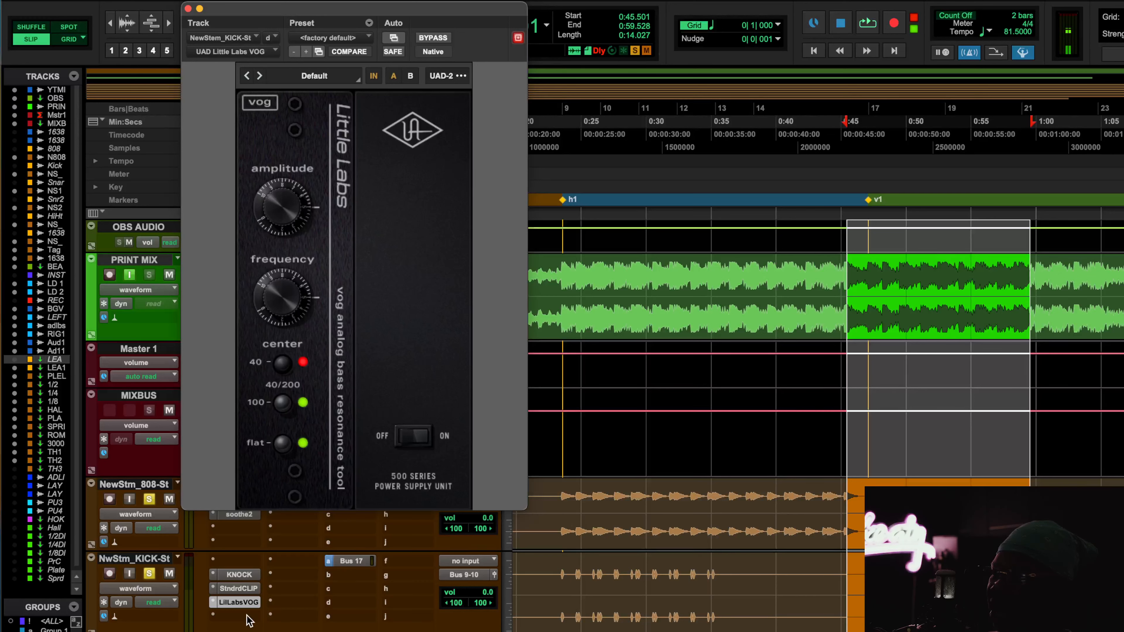
left_click(247, 616)
type("bark")
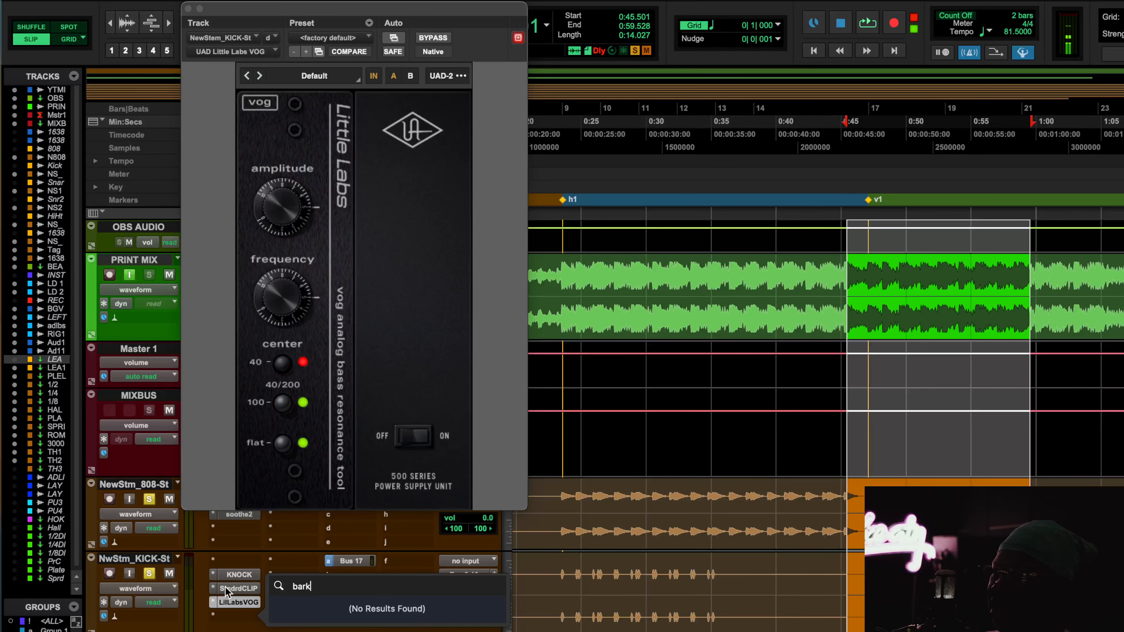
key("Escape")
Step: Put FabFilter Pro-Q 3 in the kick track's insert slot D in place of Little Labs VOG
left_click(217, 608)
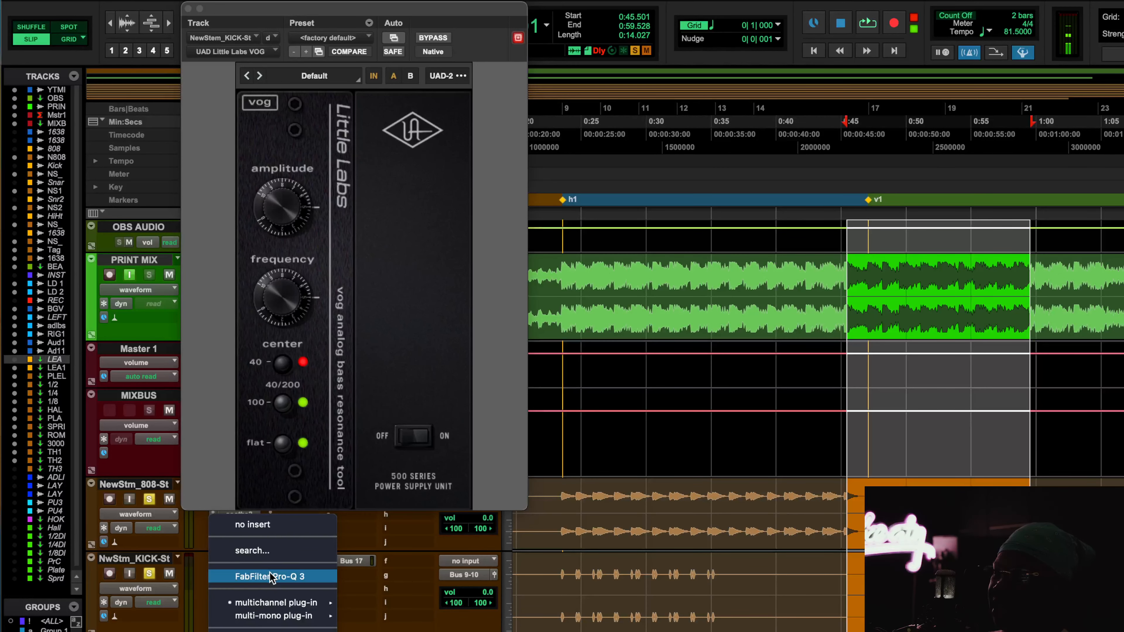
left_click(251, 575)
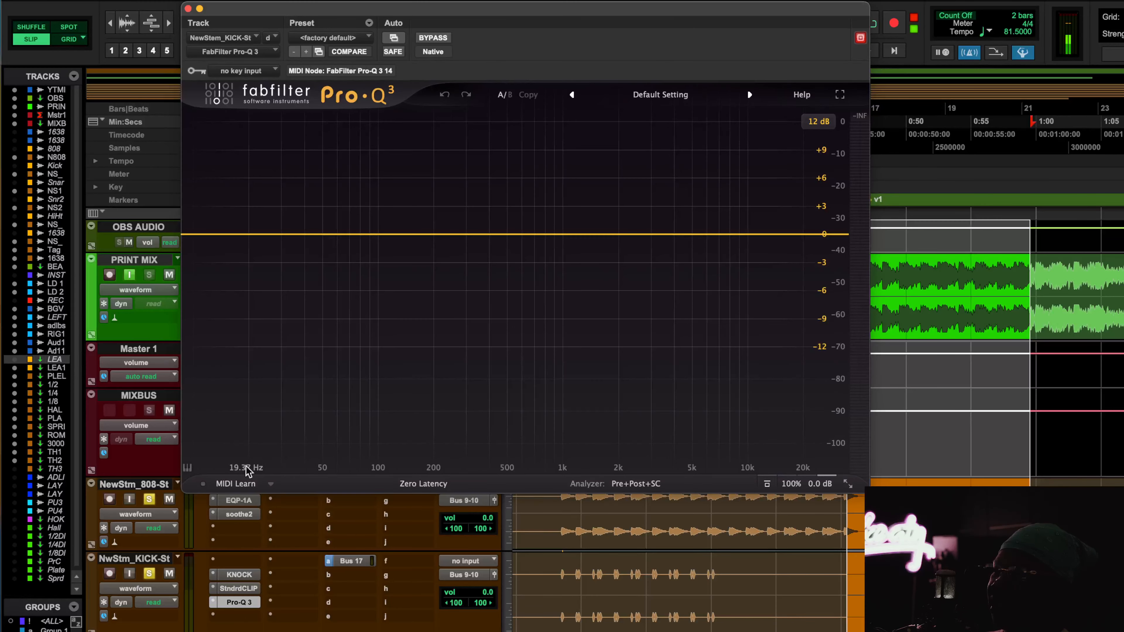
Step: Review KNOCK on the kick track and the Pultec EQP-1A on the 808 track, returning to KNOCK
left_click(239, 575)
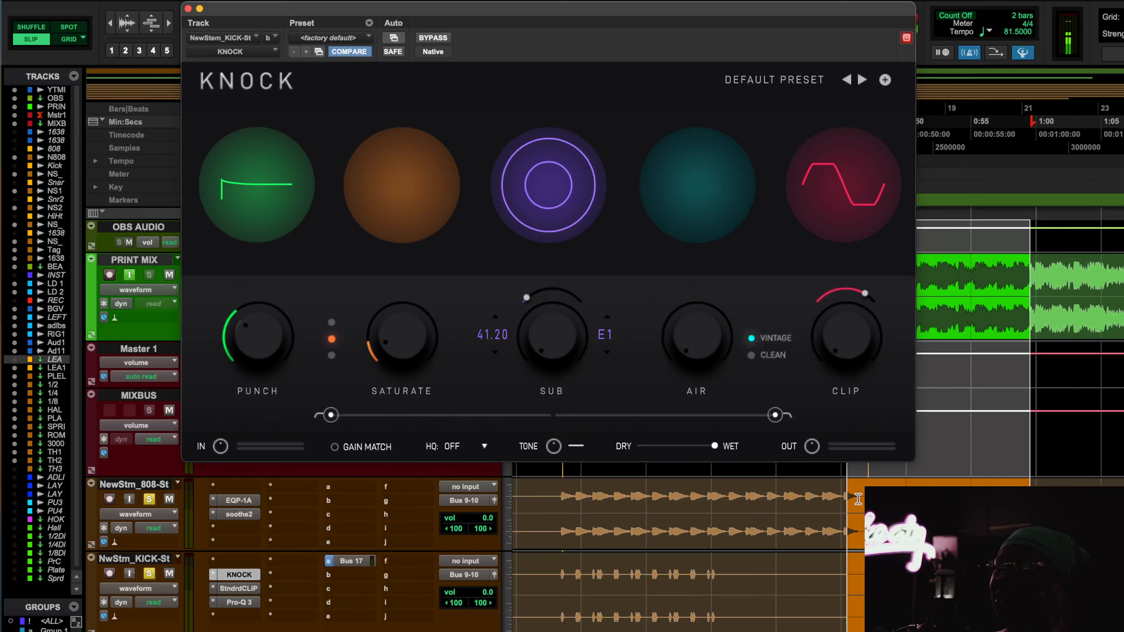
left_click(234, 497)
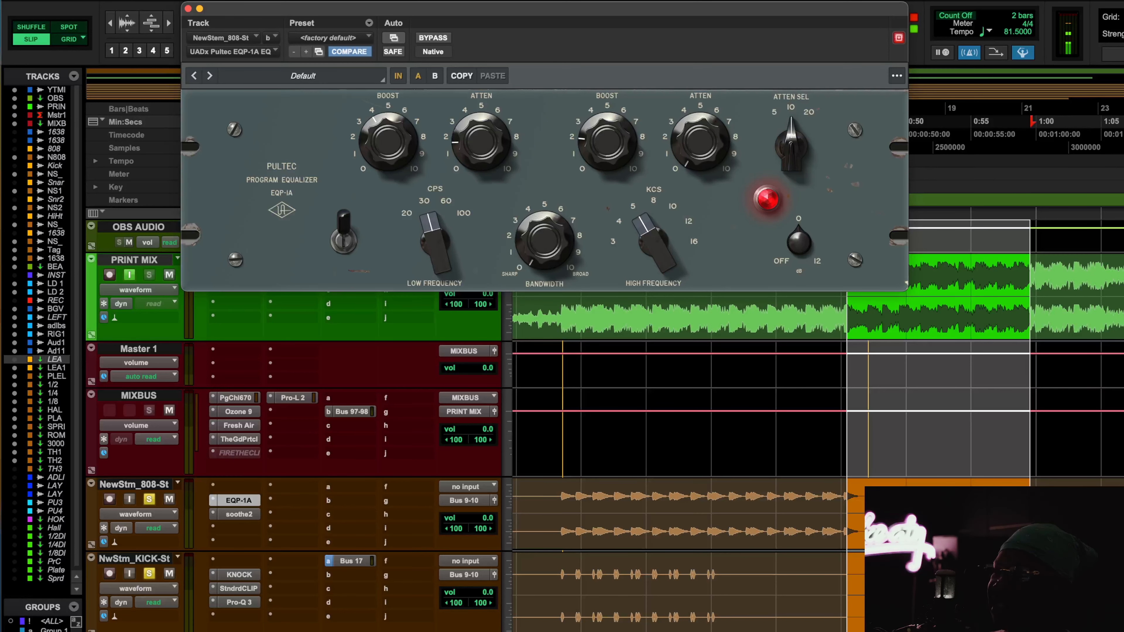
left_click(239, 576)
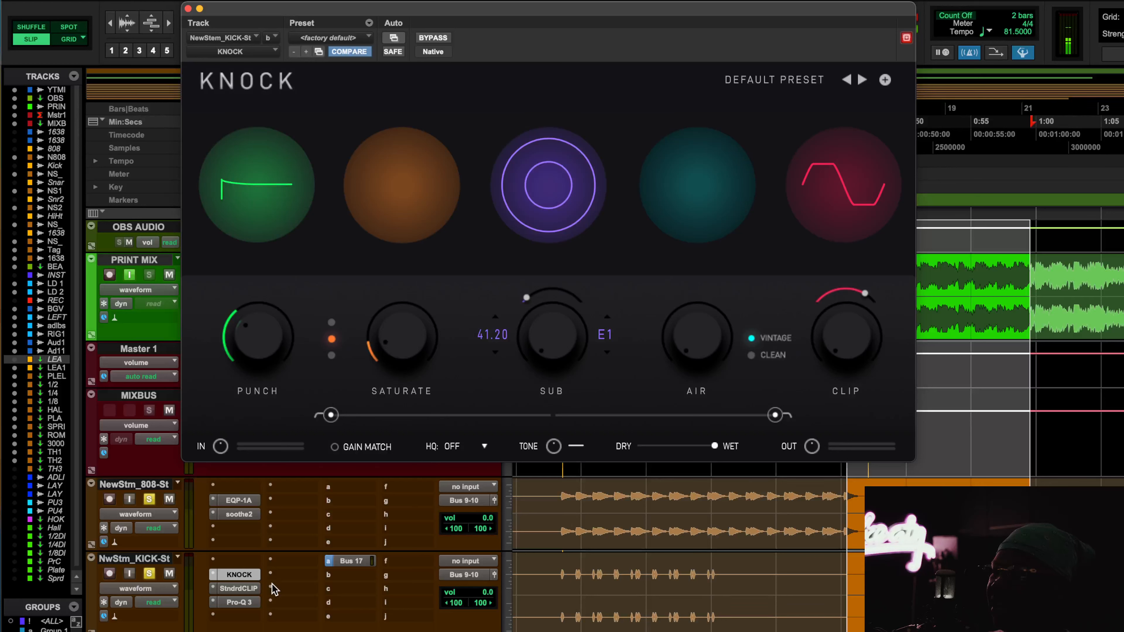
Step: Insert SPL Transient Designer Plus (stereo) in the kick track's first insert slot, ahead of KNOCK
left_click(246, 562)
left_click(288, 514)
type("spl")
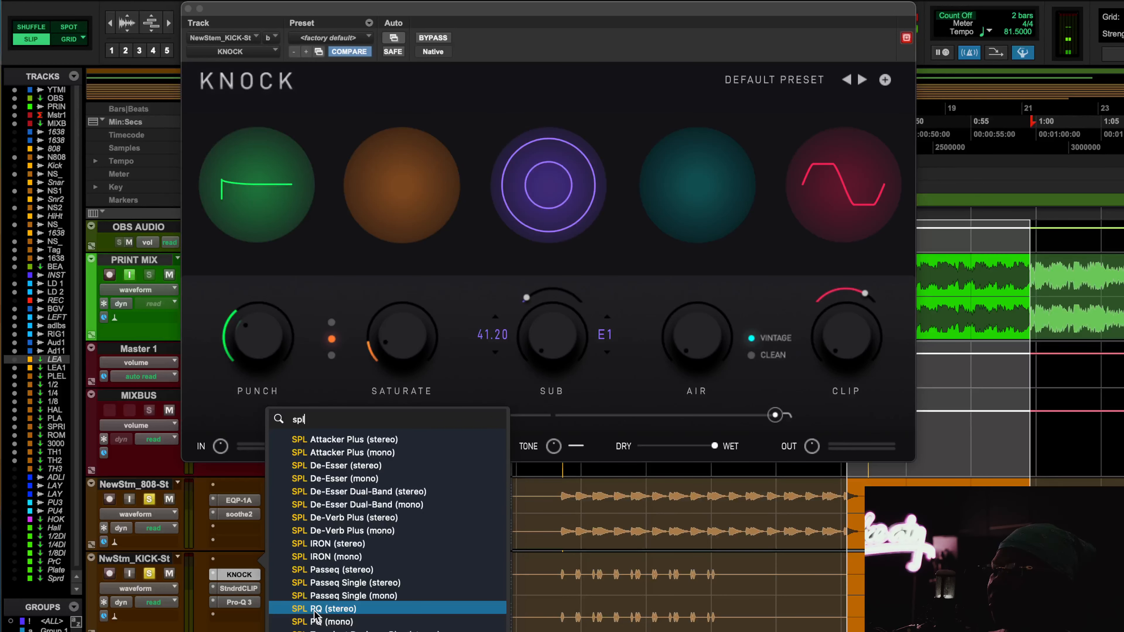
type(" tra")
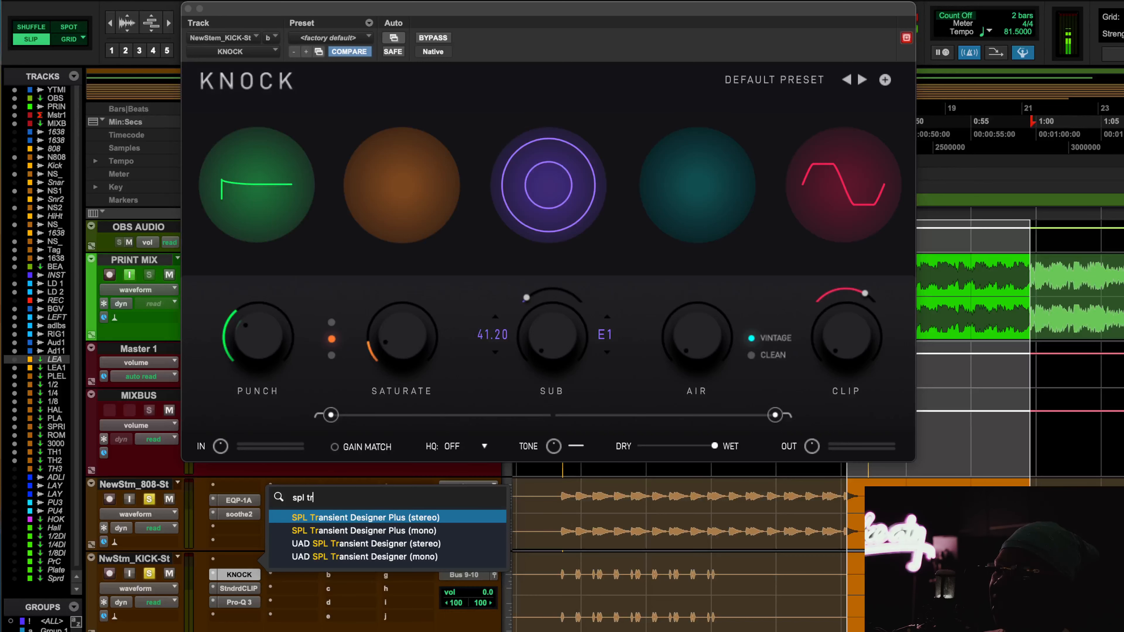
left_click(429, 521)
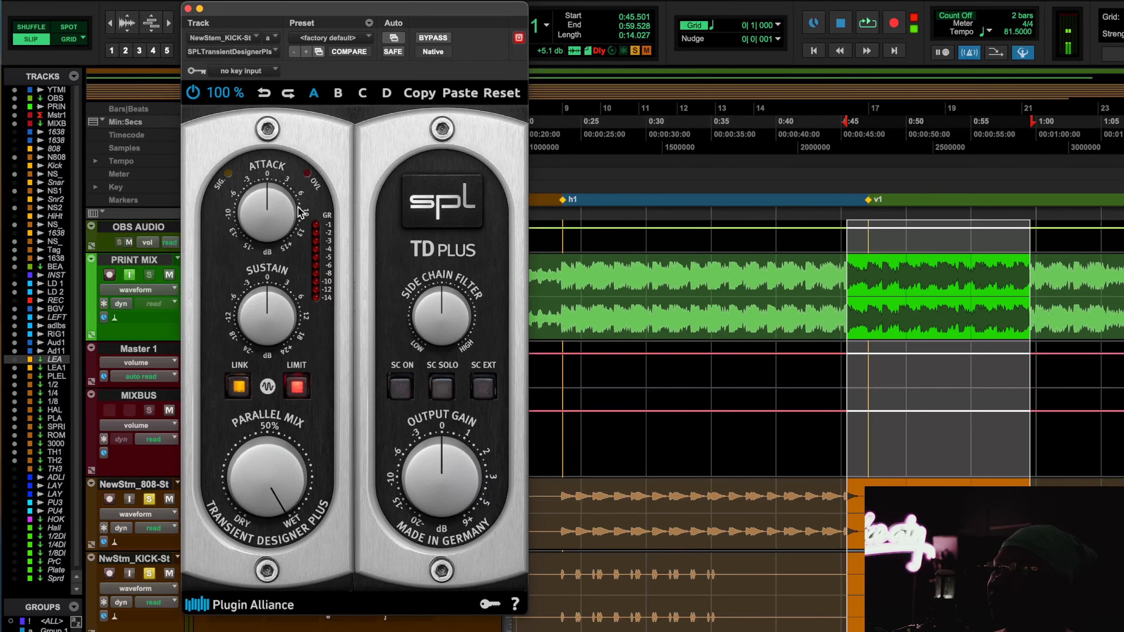
Step: Audition the kick with Transient Designer Plus's Attack raised to about 6 dB, and make the plug-in inactive
left_click_drag(330, 17, 518, 19)
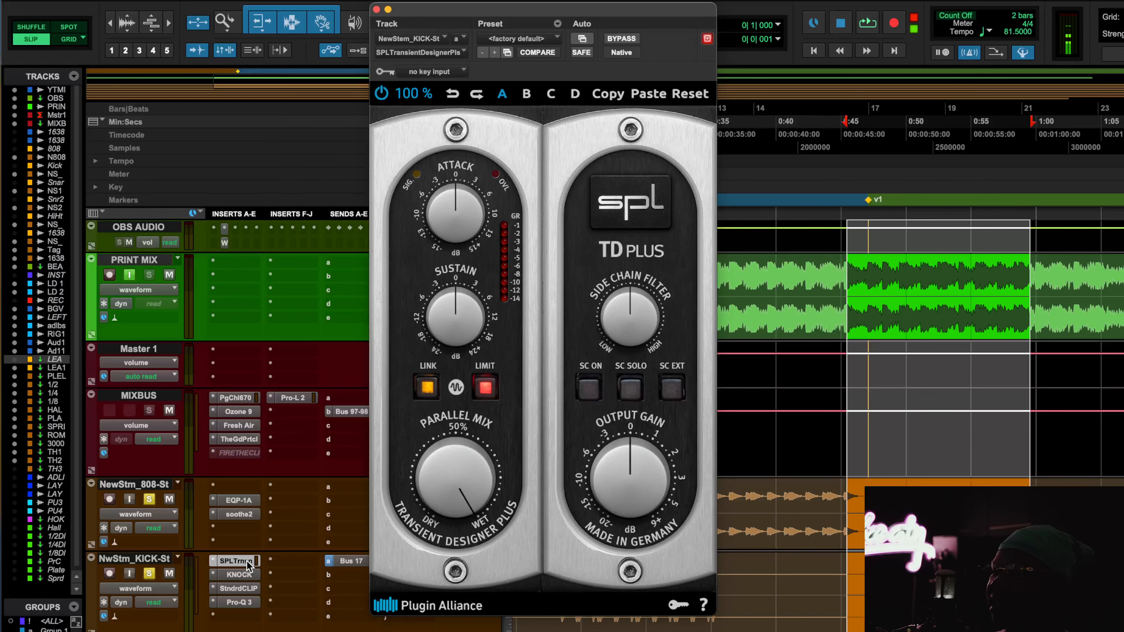
key("space")
mouse_move(483, 201)
left_mouse_down()
mouse_move(473, 189)
mouse_move(465, 195)
left_mouse_up()
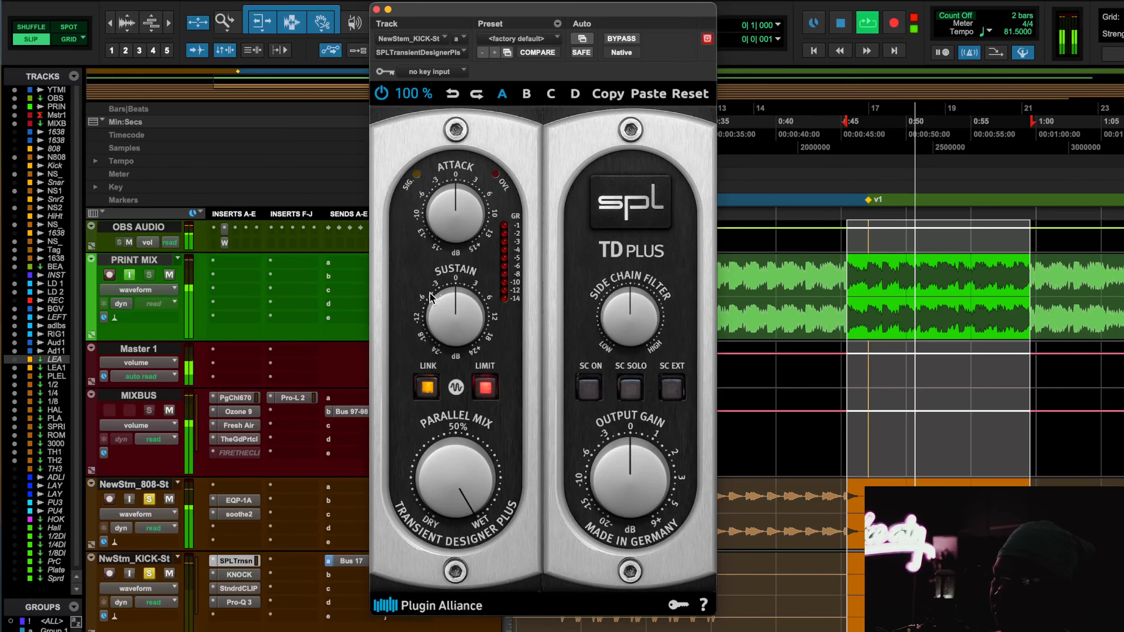
left_click_drag(465, 195, 472, 220)
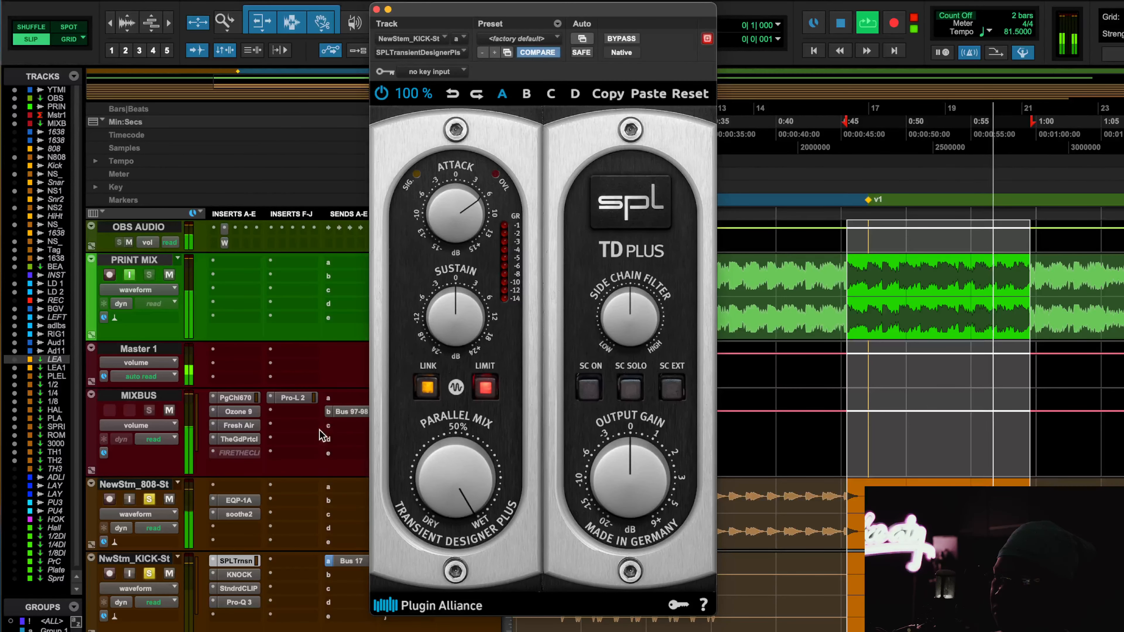
left_click(247, 562, "ctrl+super")
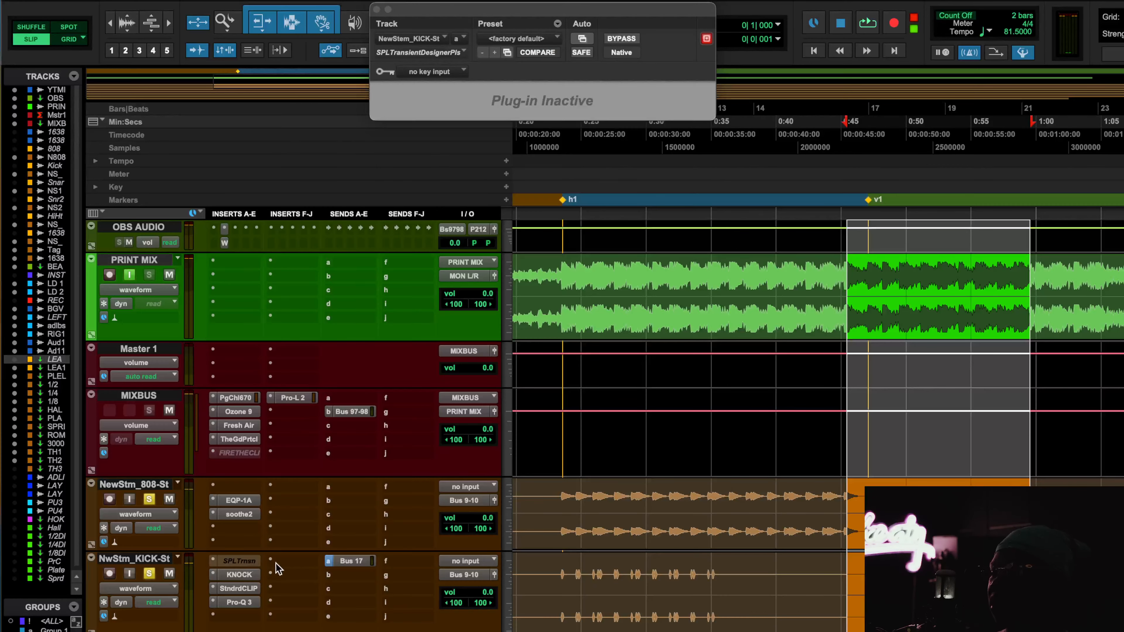
Step: Try SSLChannel (stereo) in the kick track's insert slot F with its expander Range raised, and make it inactive
left_click(296, 565)
left_click(332, 511)
type("ssl")
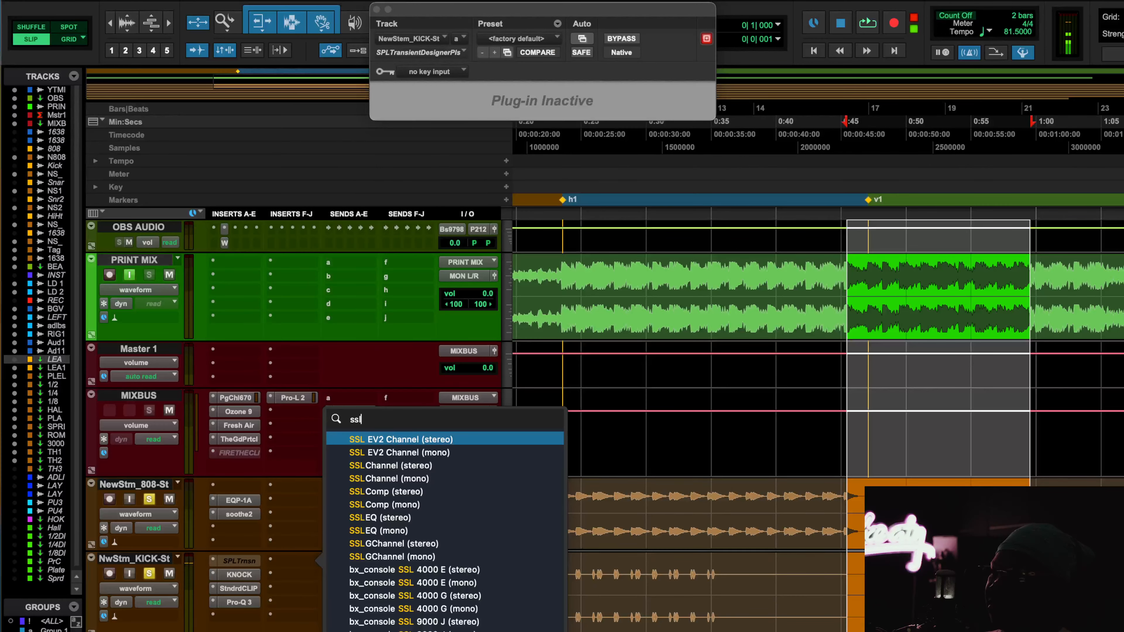
left_click(413, 466)
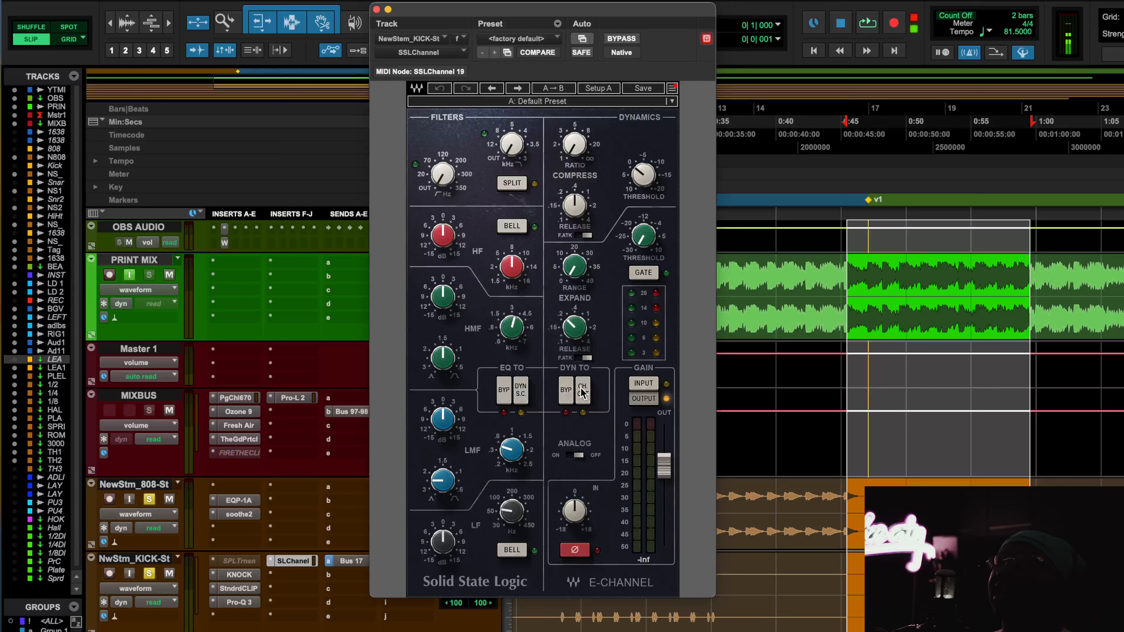
left_click_drag(574, 268, 574, 284)
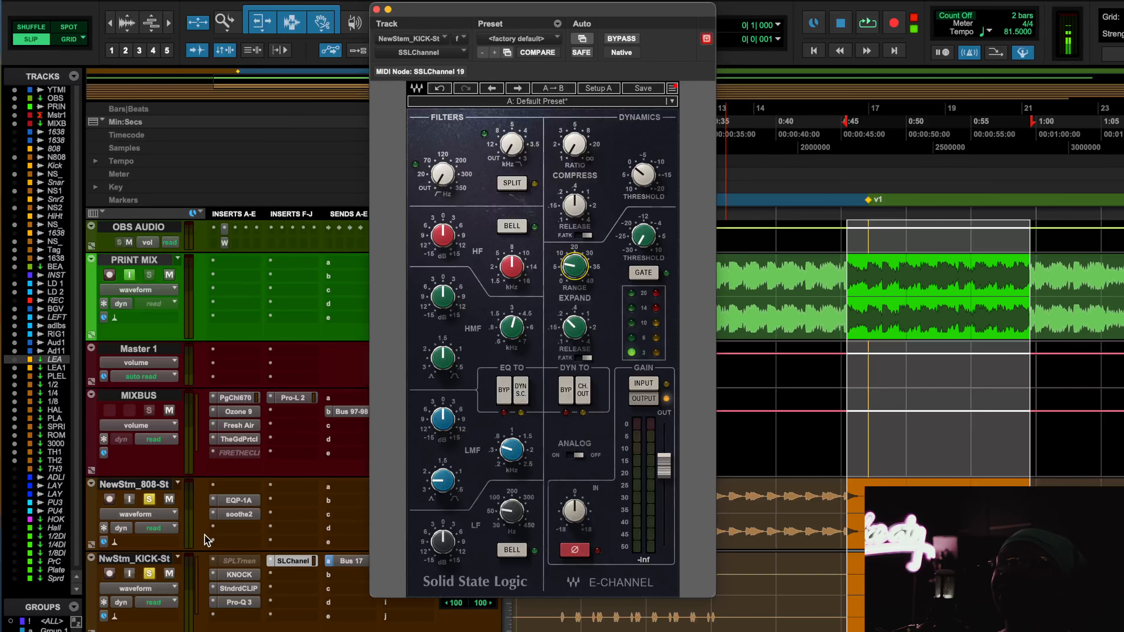
left_click(303, 559, "ctrl+super")
Step: Replace Transient Designer Plus with Decapitator (stereo) in the kick track's first insert slot and make it inactive
left_click(239, 575)
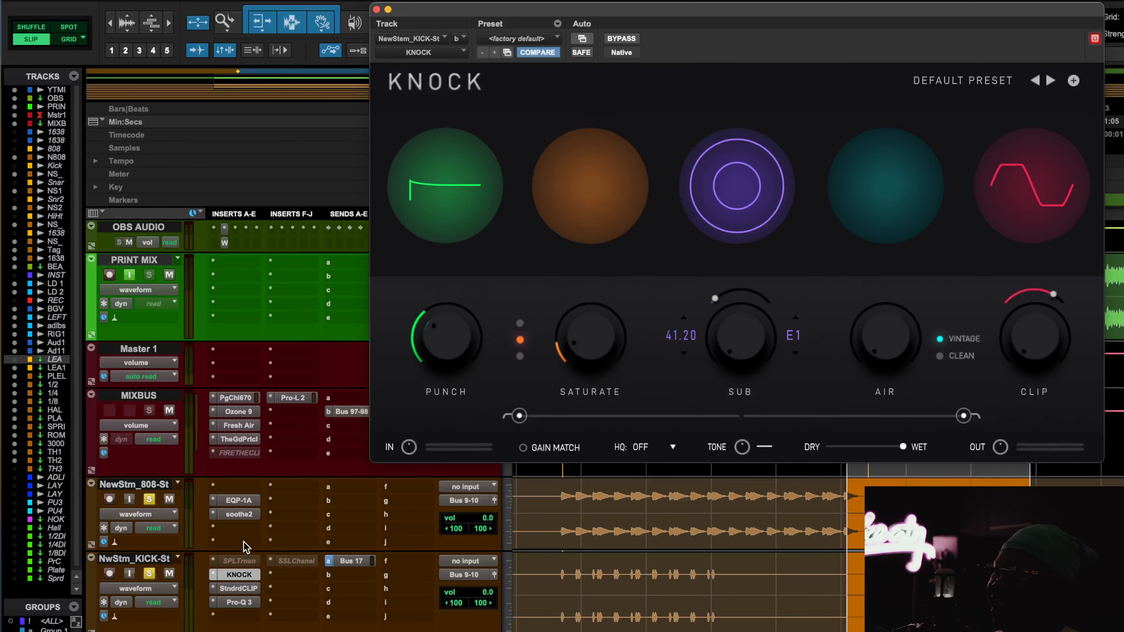
left_click(214, 563)
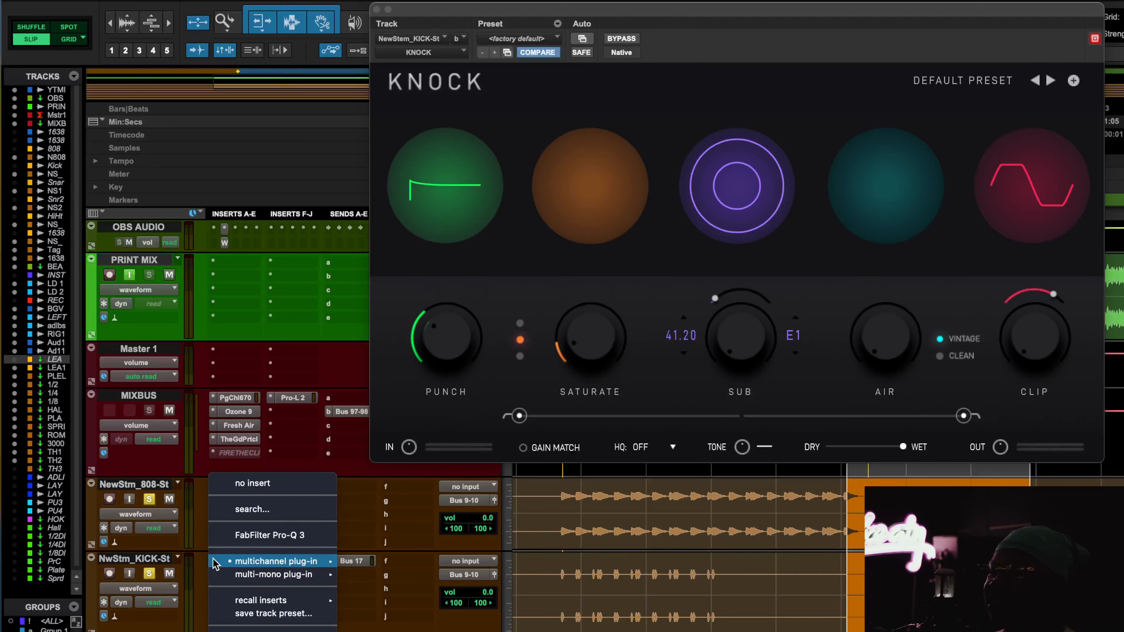
left_click(261, 511)
type("deca")
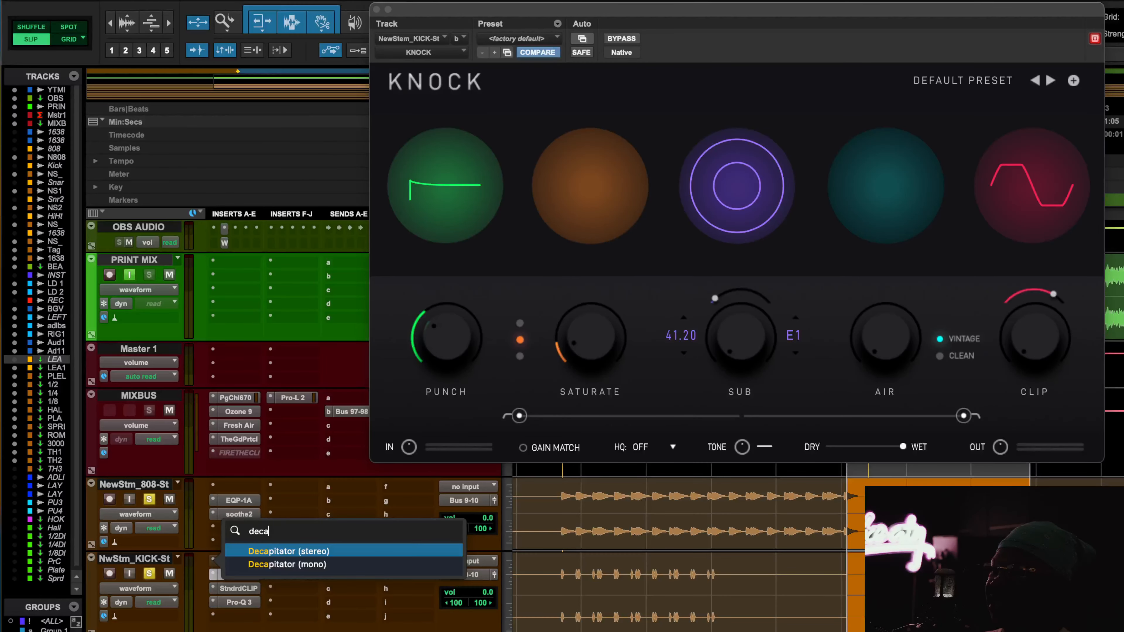
key("Escape")
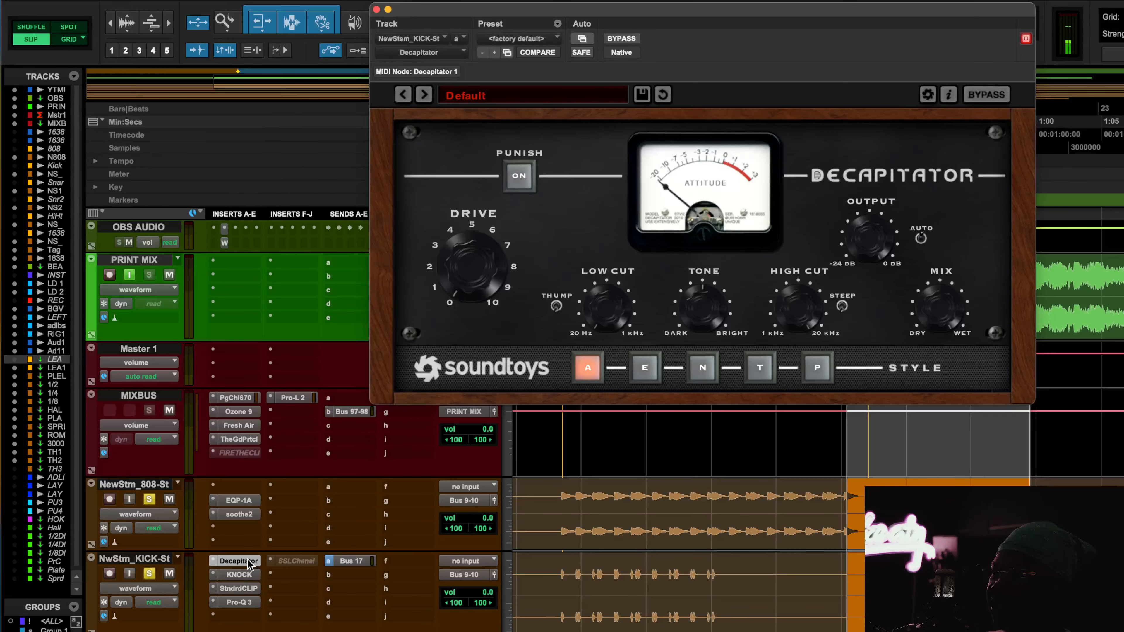
left_click(239, 561, "ctrl+super")
Step: Play the looped selection and take the kick and 808 tracks out of solo
key("space")
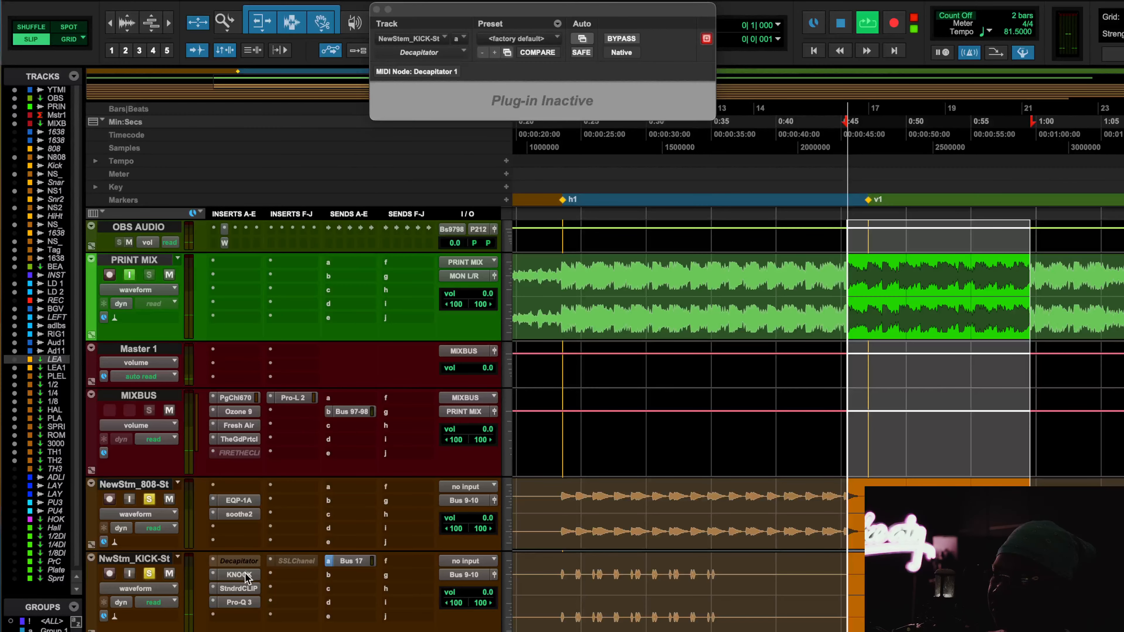
left_click(149, 573)
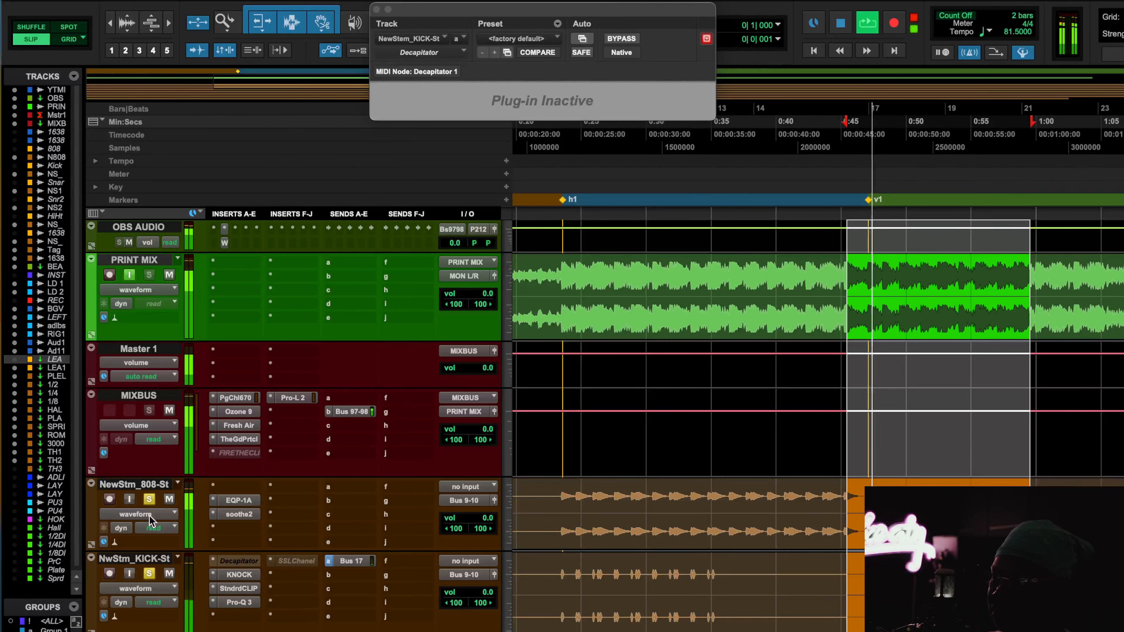
left_click(149, 499)
Step: Compare the kick in the full mix with KNOCK's Saturate section off and on, leaving it on
left_click(236, 576)
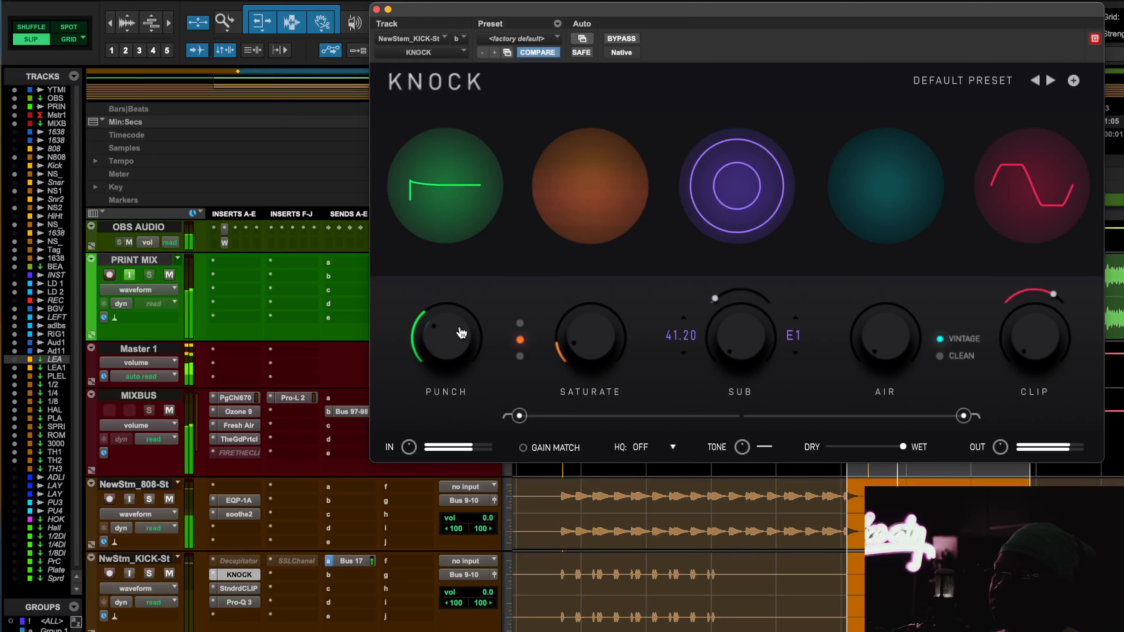
left_click(562, 219)
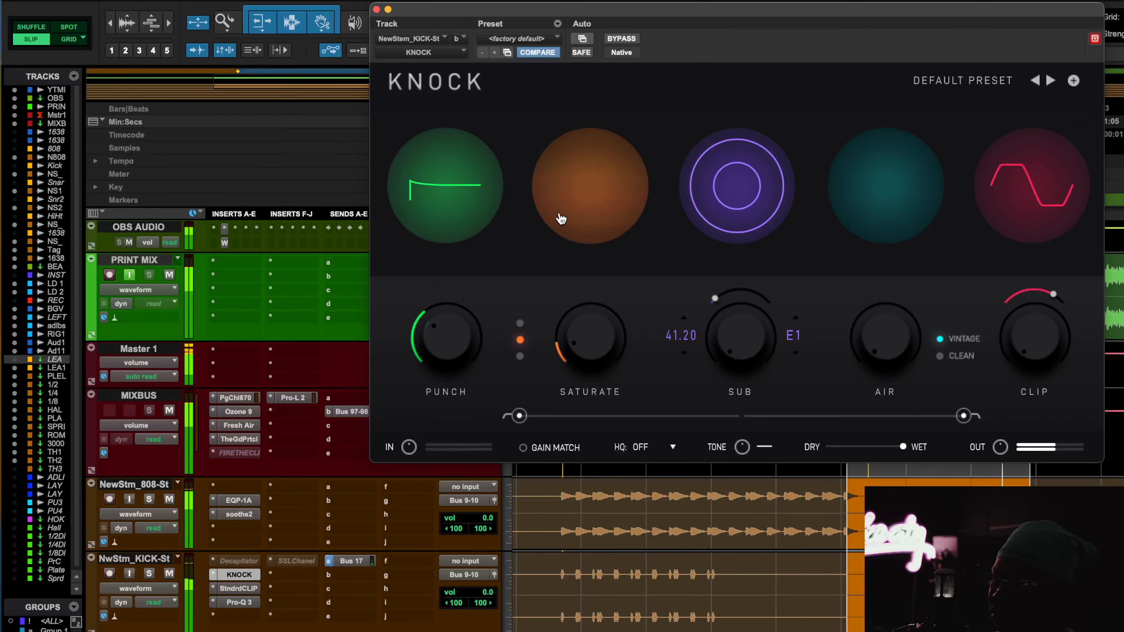
left_click(561, 219)
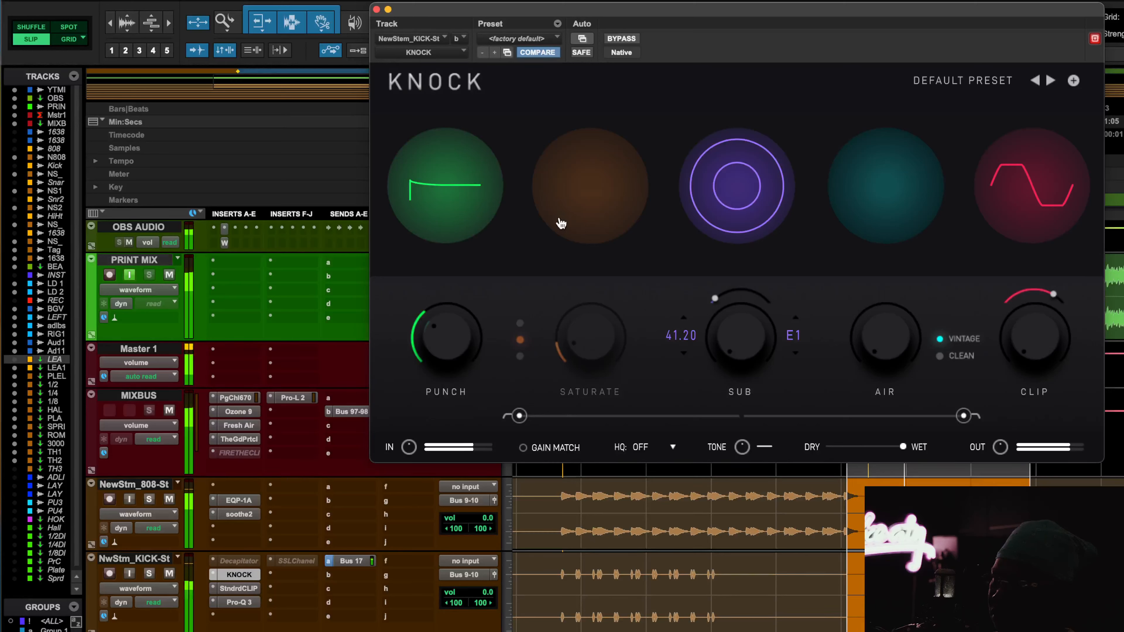
scroll(775, 611, "right", 5)
scroll(775, 611, "right", 6)
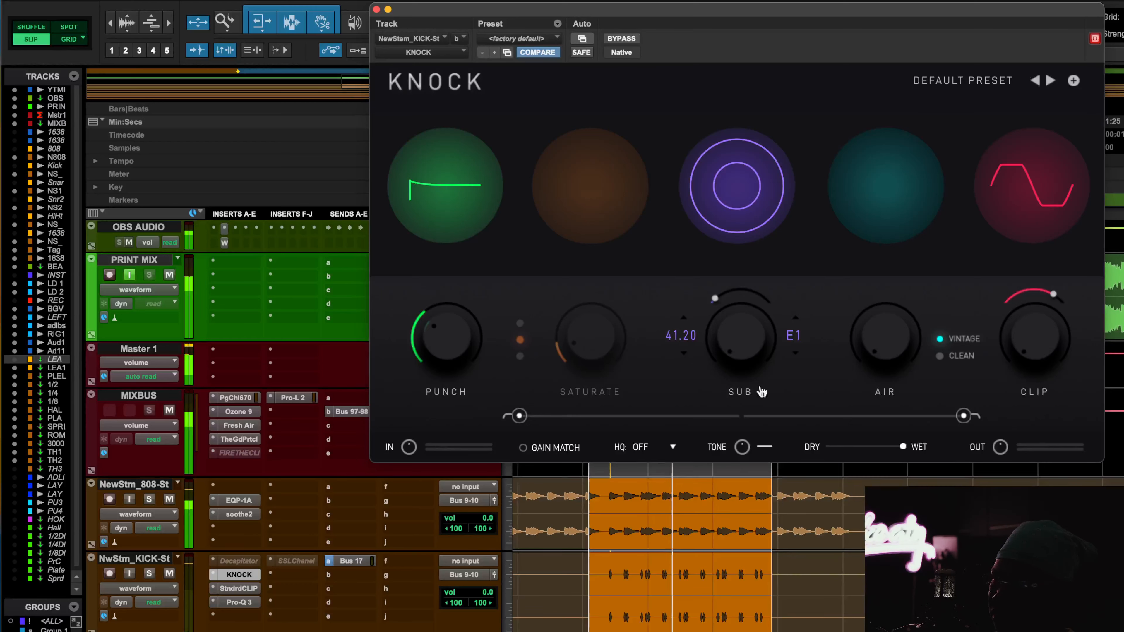
left_click(631, 221)
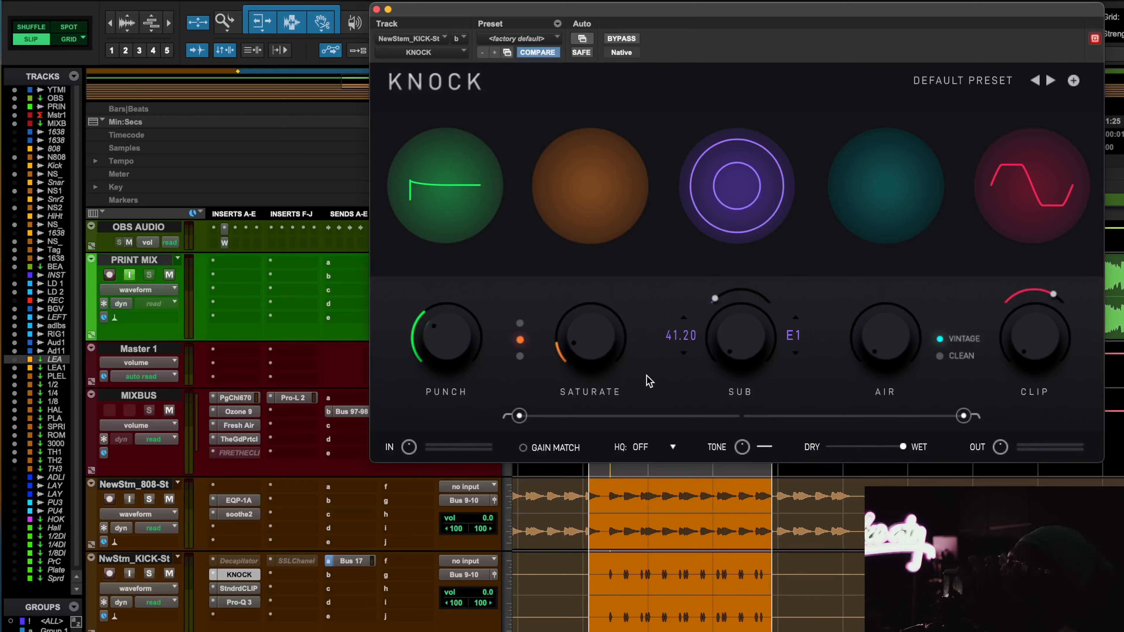
Step: Reactivate Decapitator on the kick track and try its style T before returning to style A
right_click(242, 561)
left_click(283, 512)
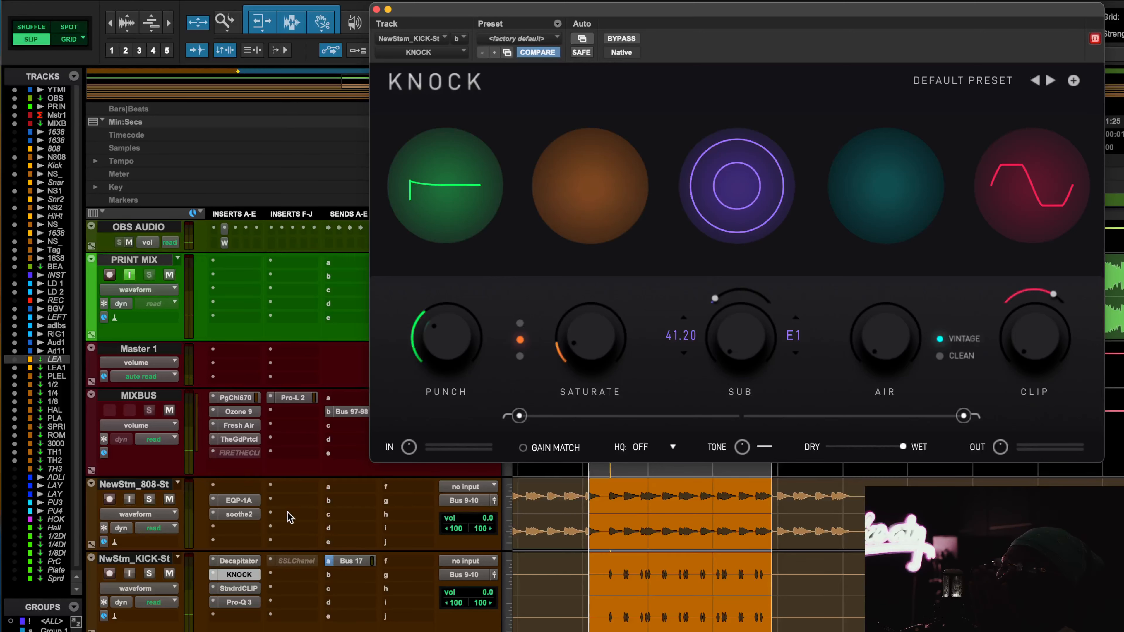
left_click(252, 562)
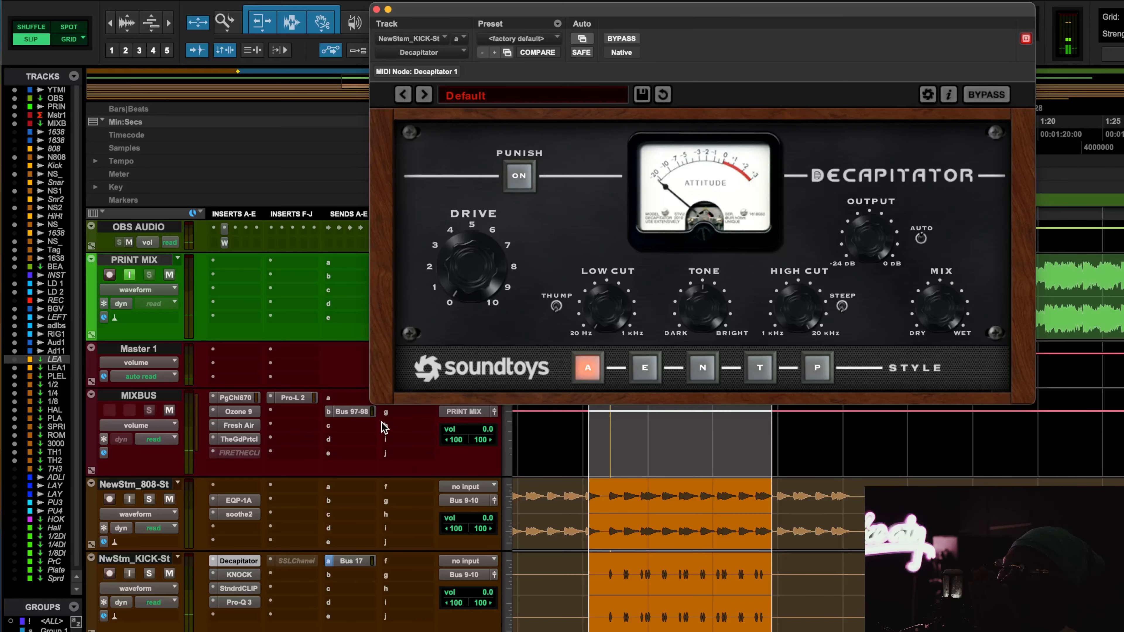
left_click(760, 369)
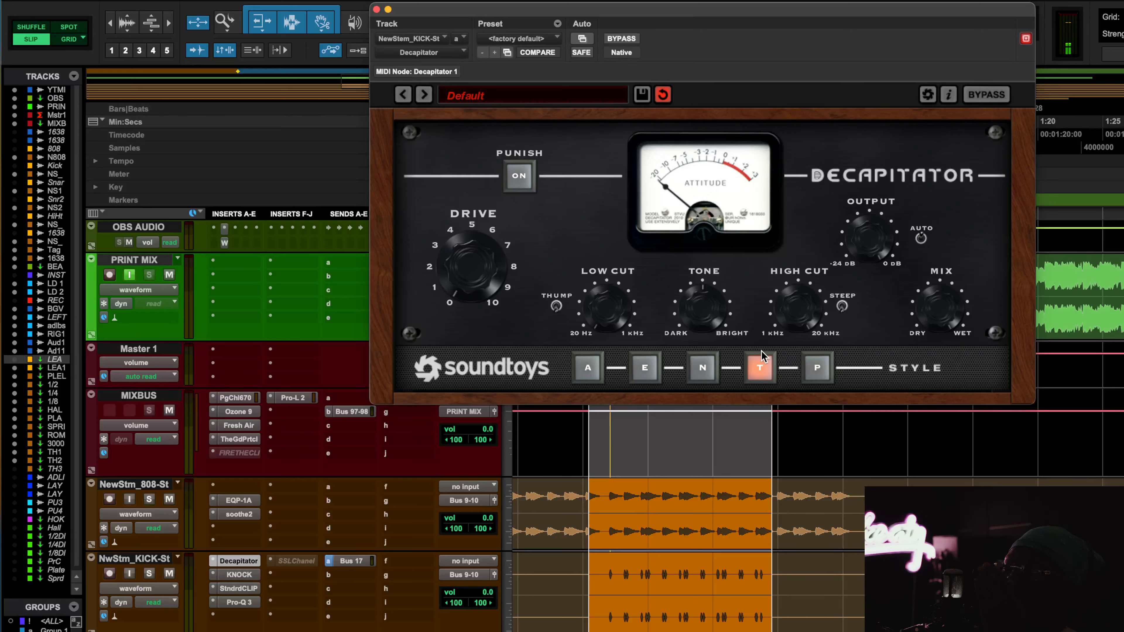
left_click(597, 365)
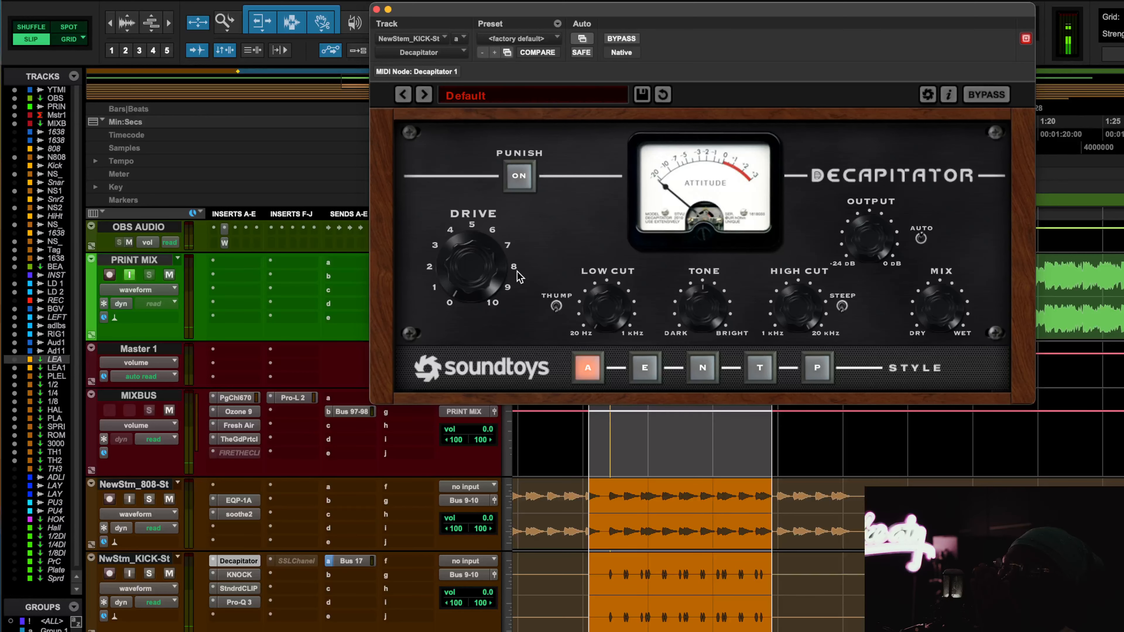
Step: Set Decapitator's style to N and make the plug-in inactive on the kick track
right_click(260, 561)
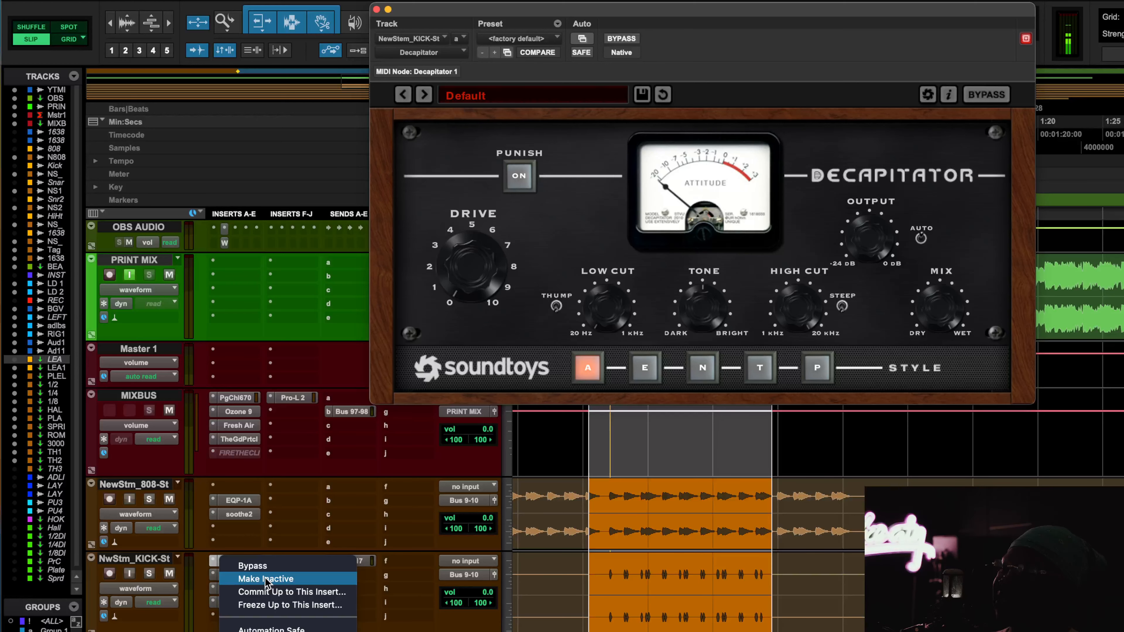
left_click(694, 374)
left_click(699, 370)
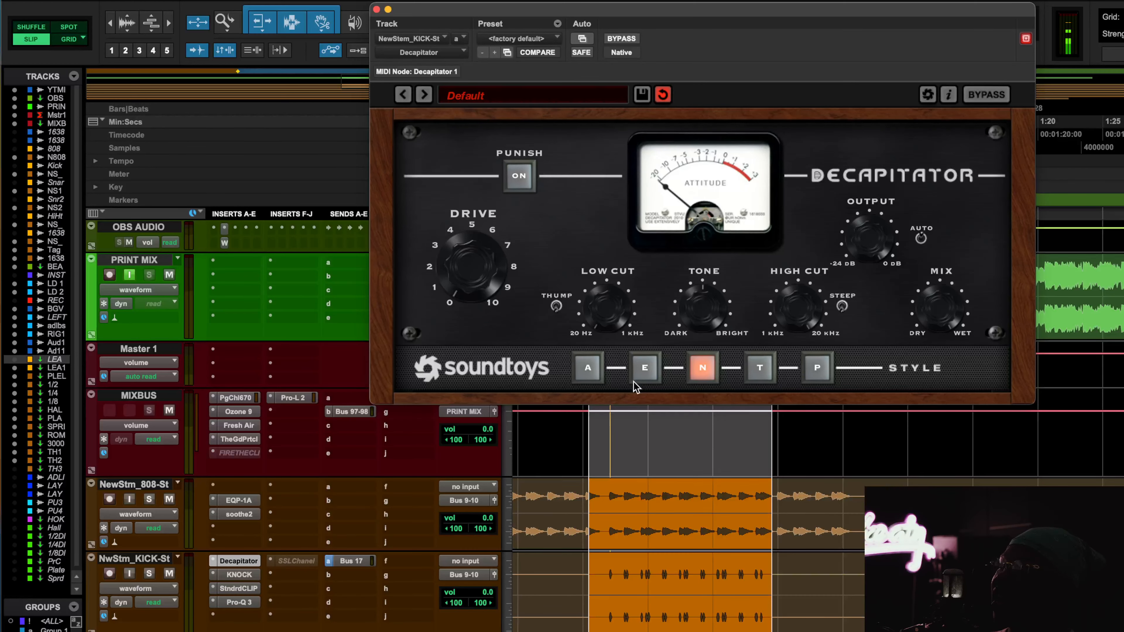
right_click(253, 563)
left_click(251, 575)
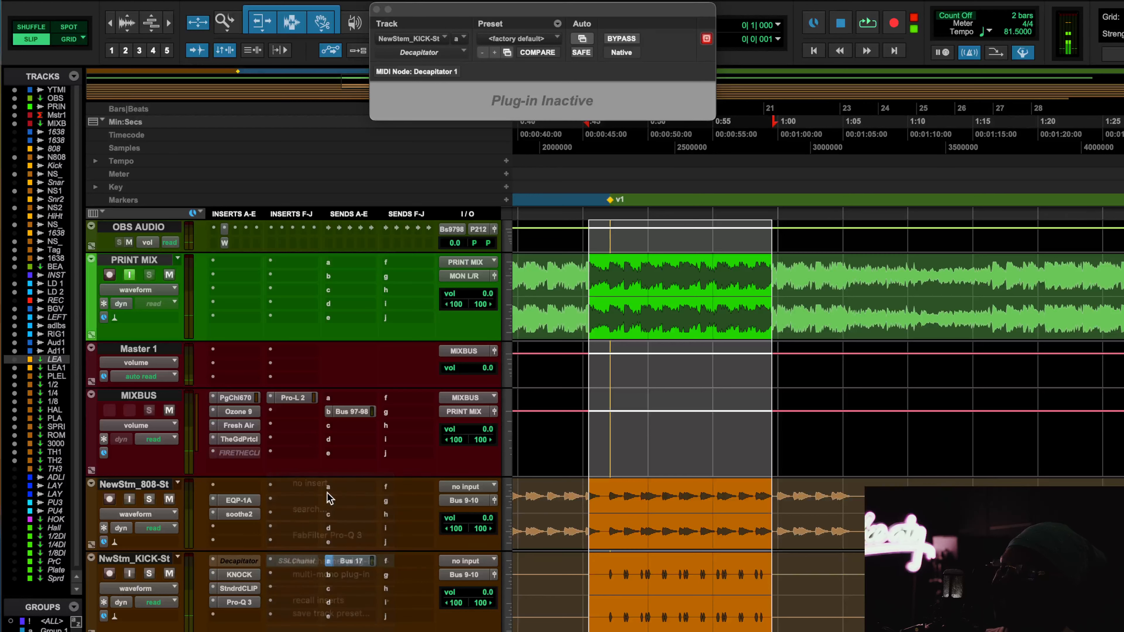
Step: Replace SSLChannel with Spectre (stereo) in the kick track's insert slot F and load the Kick KickN preset
left_click(273, 561)
left_click(275, 575)
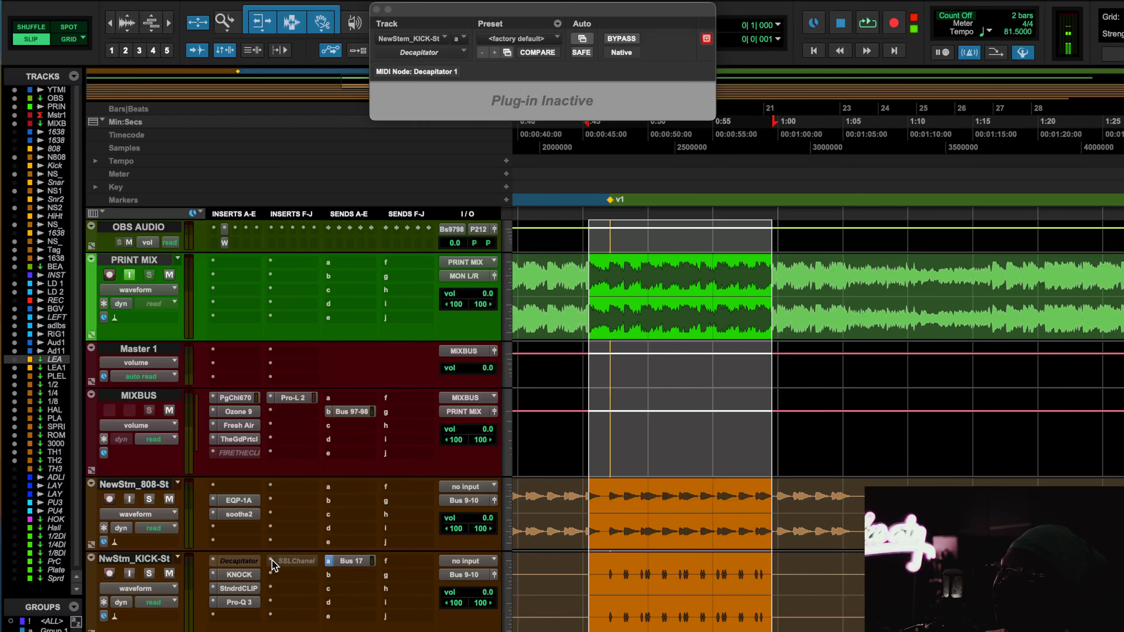
left_click(272, 561)
left_click(305, 507)
type("spe")
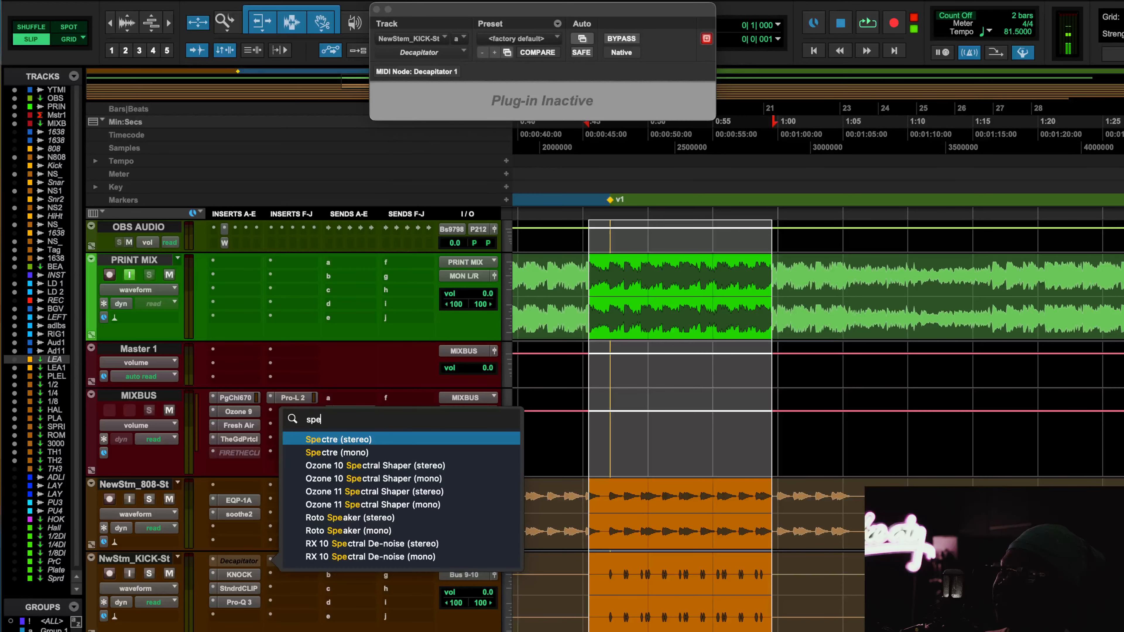
key("Return")
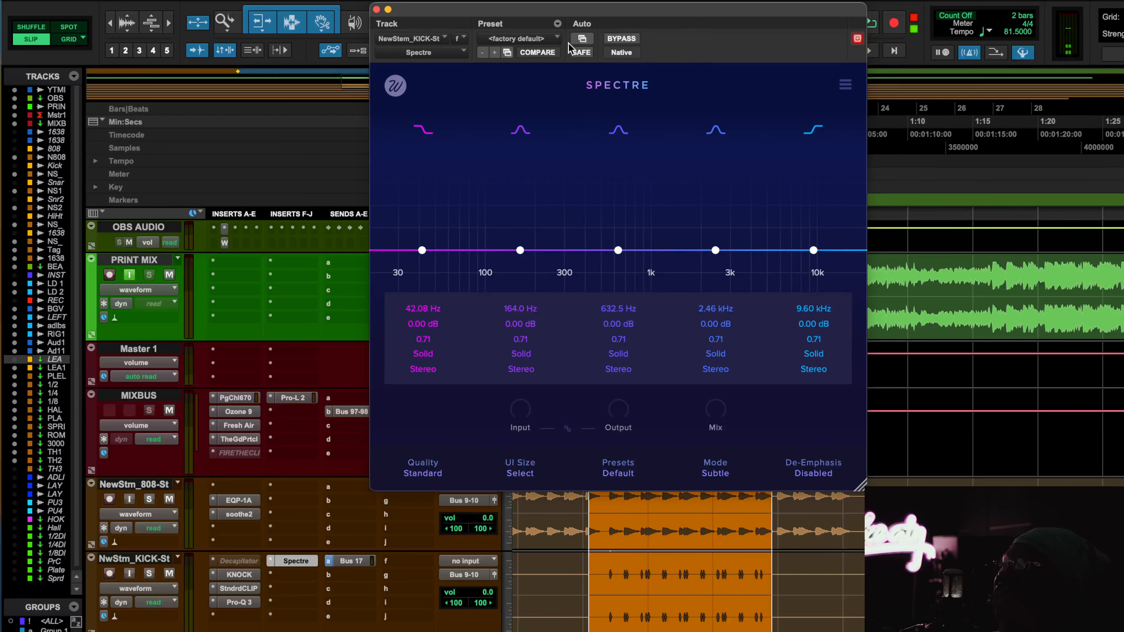
left_click(557, 40)
left_click(534, 42)
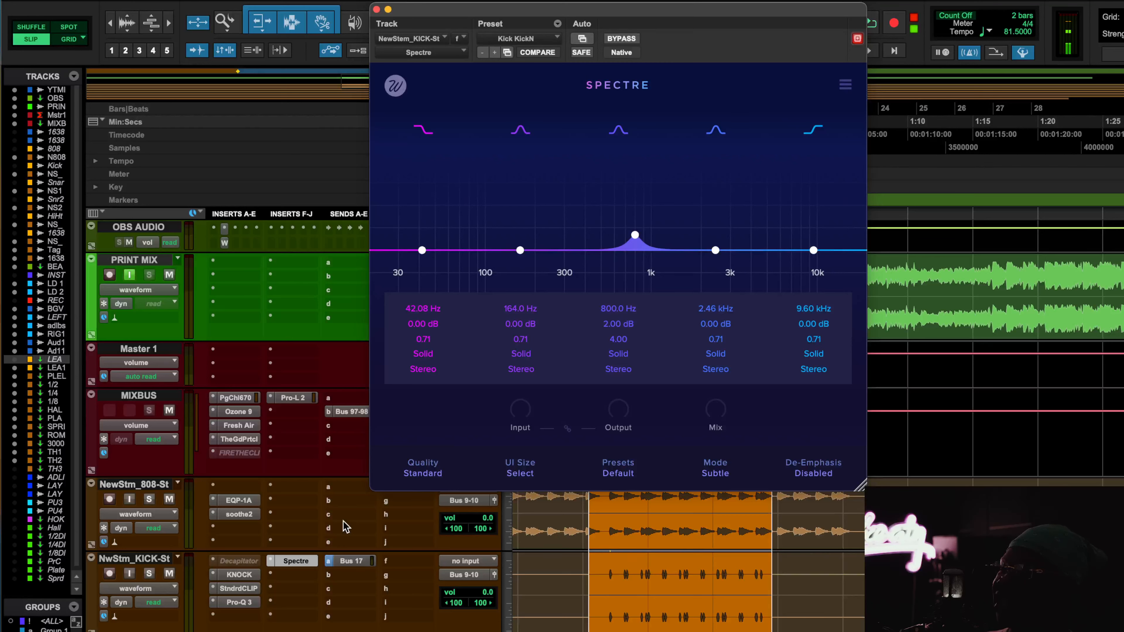
Step: Play the looped selection and compare the kick with Spectre bypassed and active, leaving Spectre active
key("space")
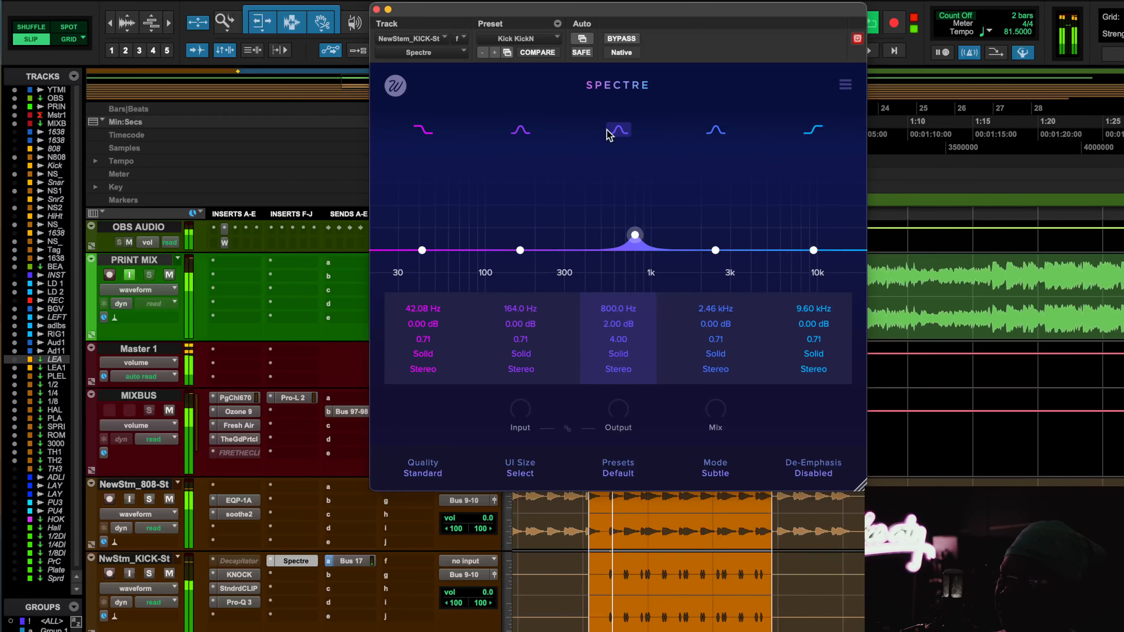
left_click(623, 38)
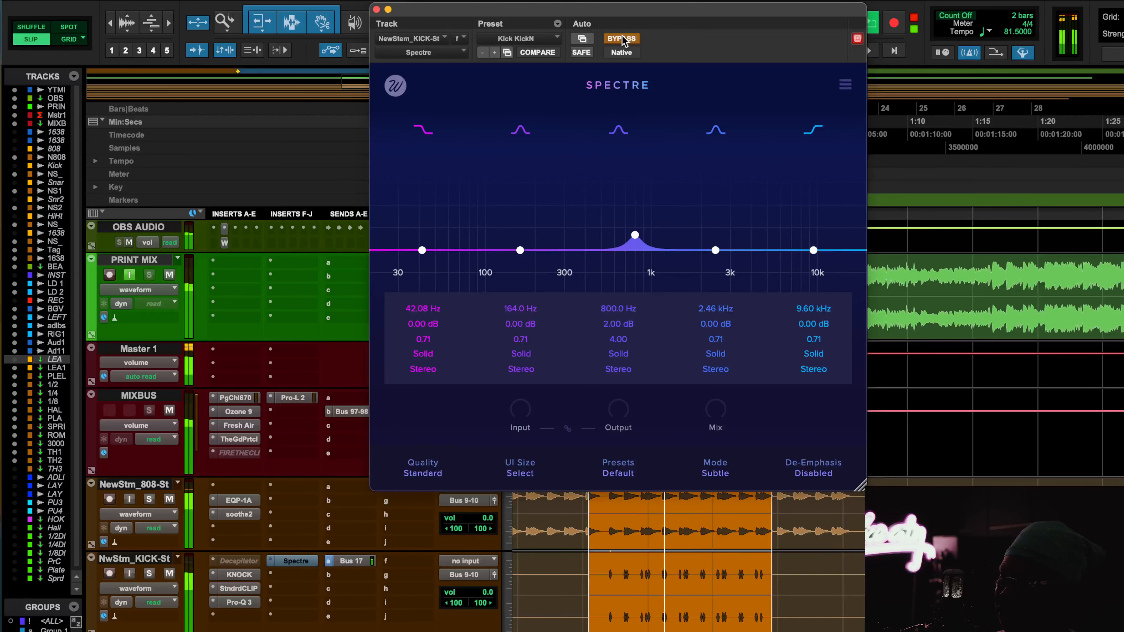
left_click(623, 38)
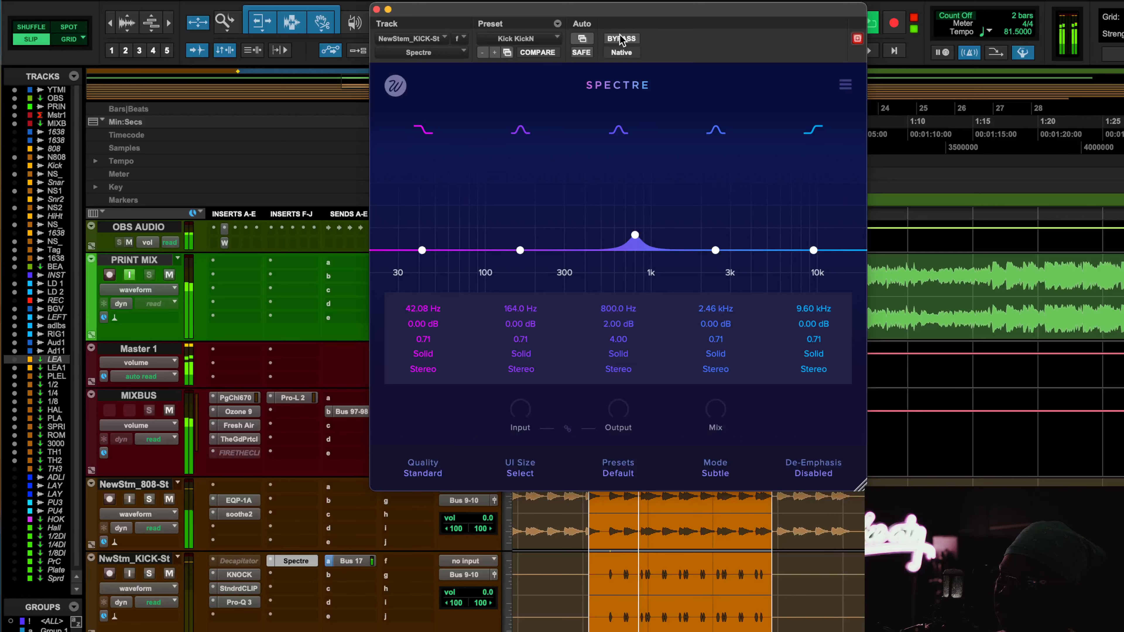
left_click(621, 39)
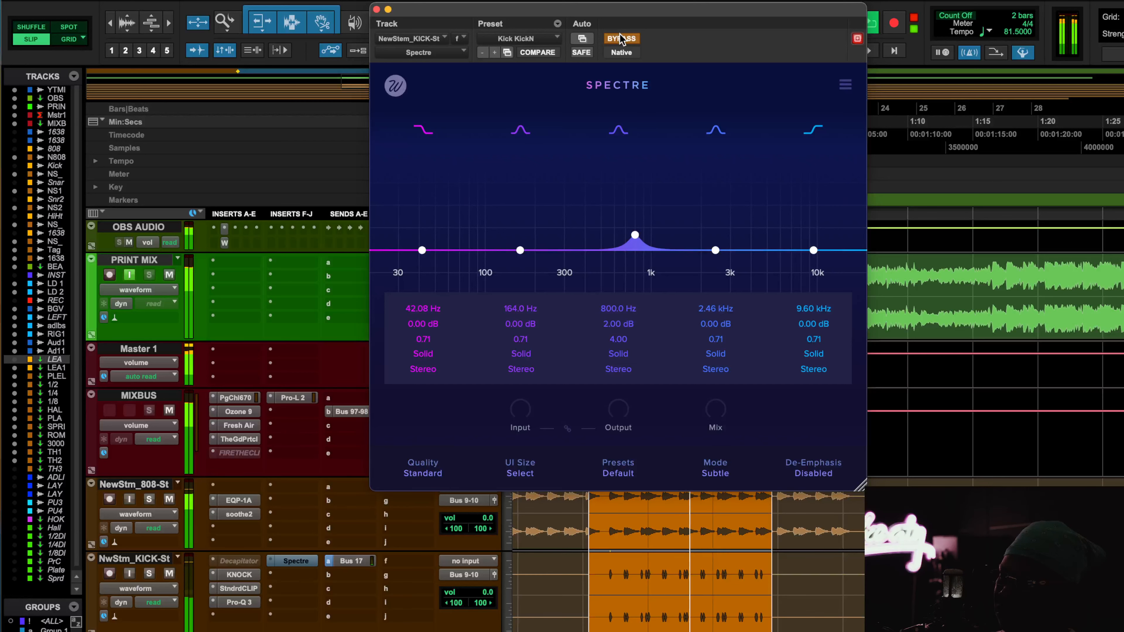
left_click(621, 39)
left_click(621, 39)
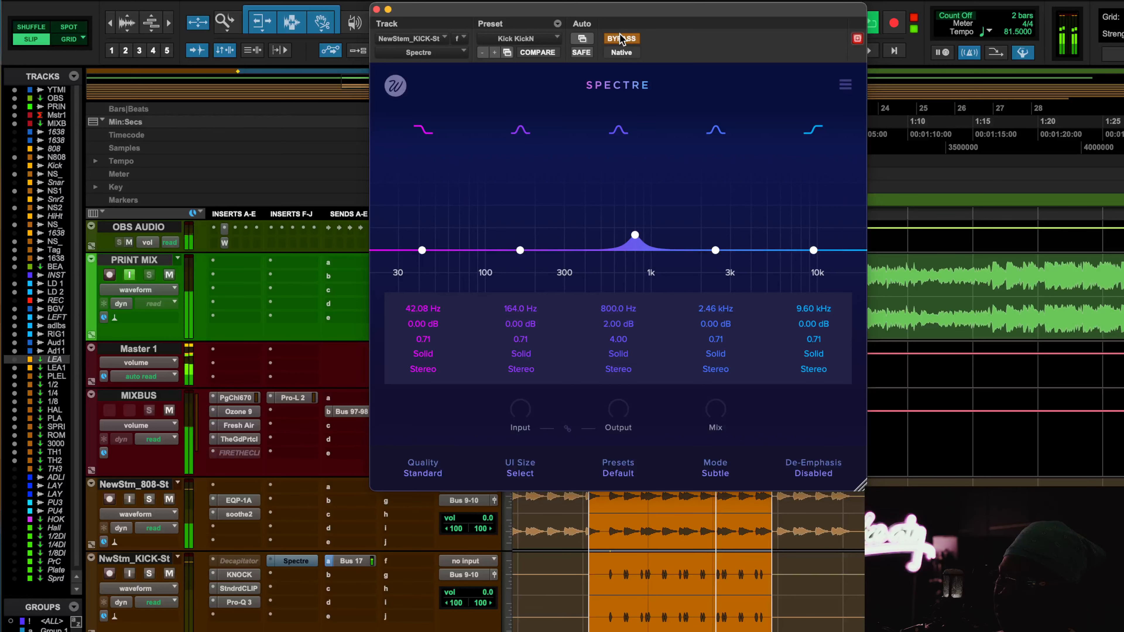
left_click(621, 39)
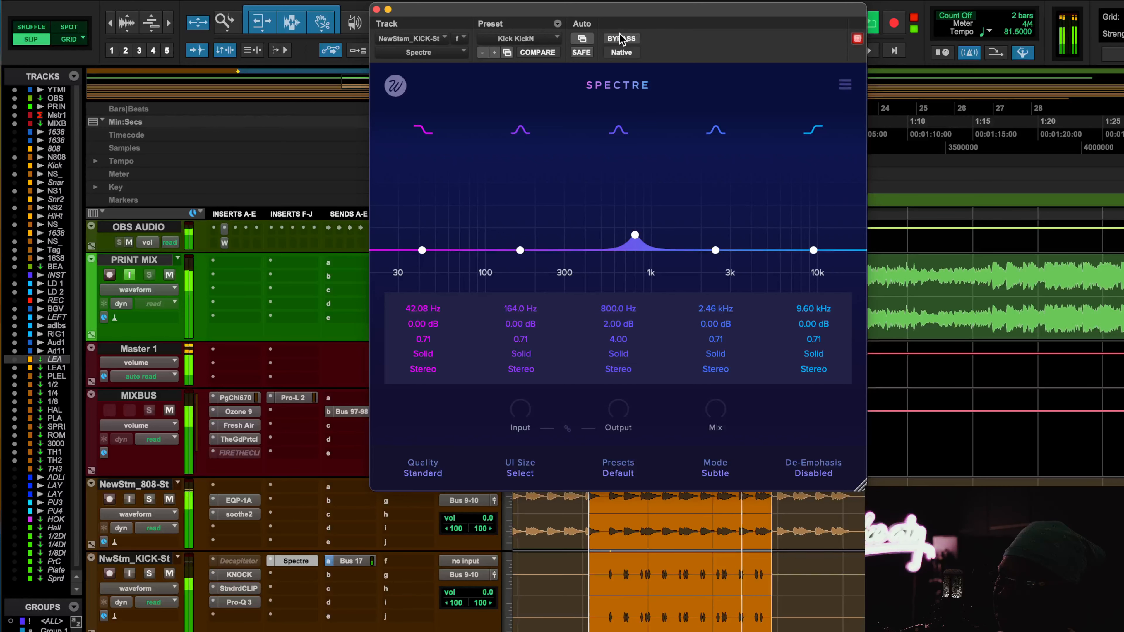
Step: Stop playback, make Spectre inactive on the kick track and close its window
key("space")
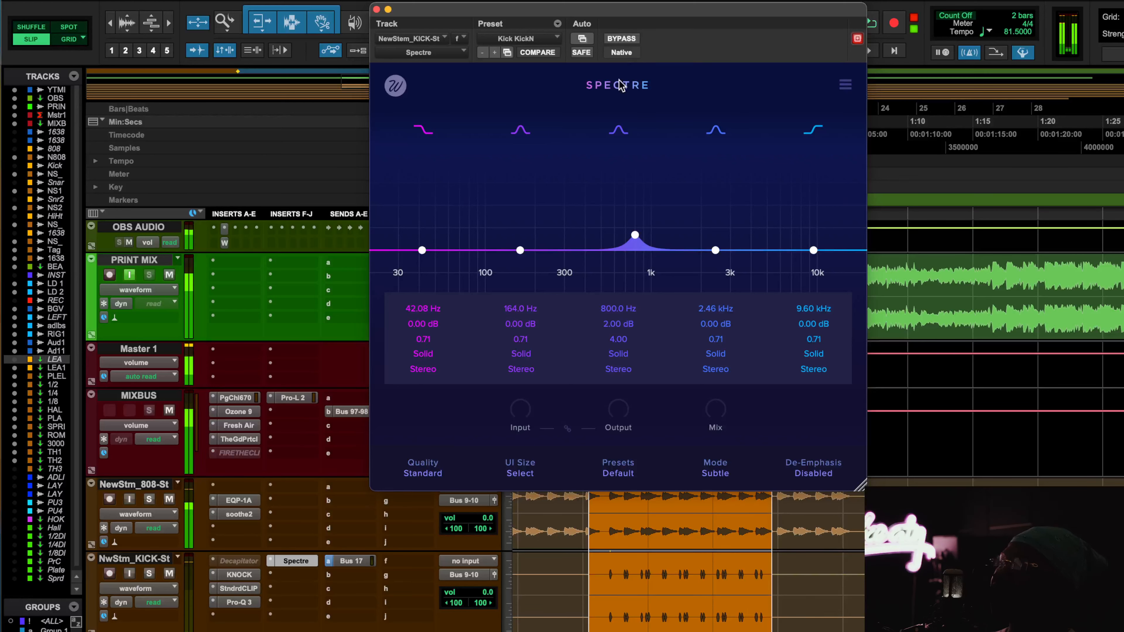
left_click(292, 566, "ctrl+super")
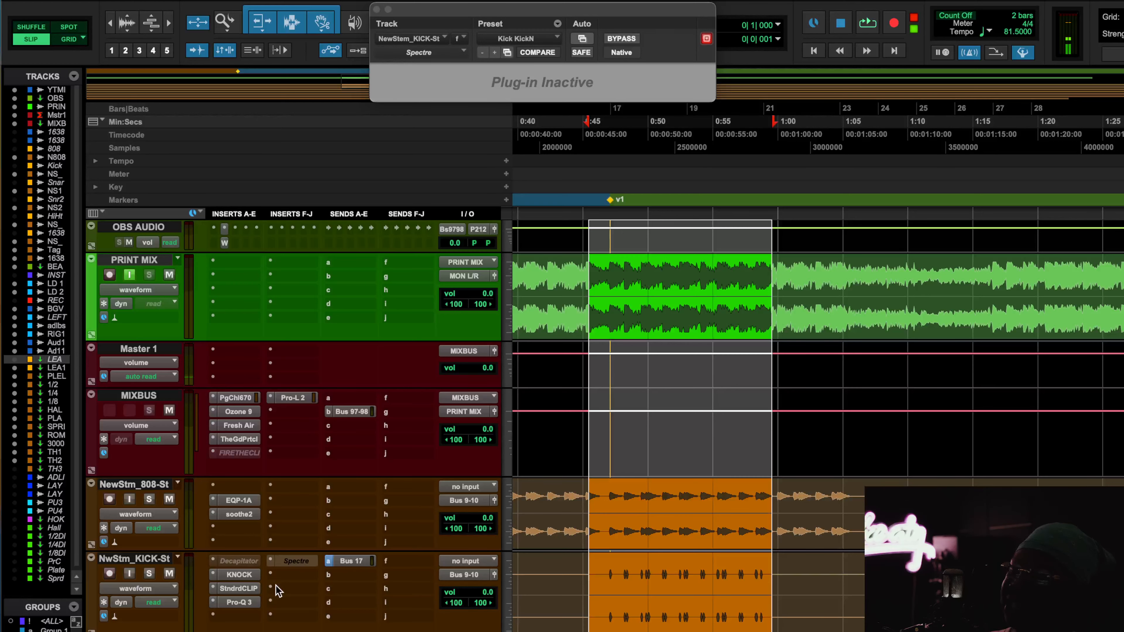
left_click(308, 565)
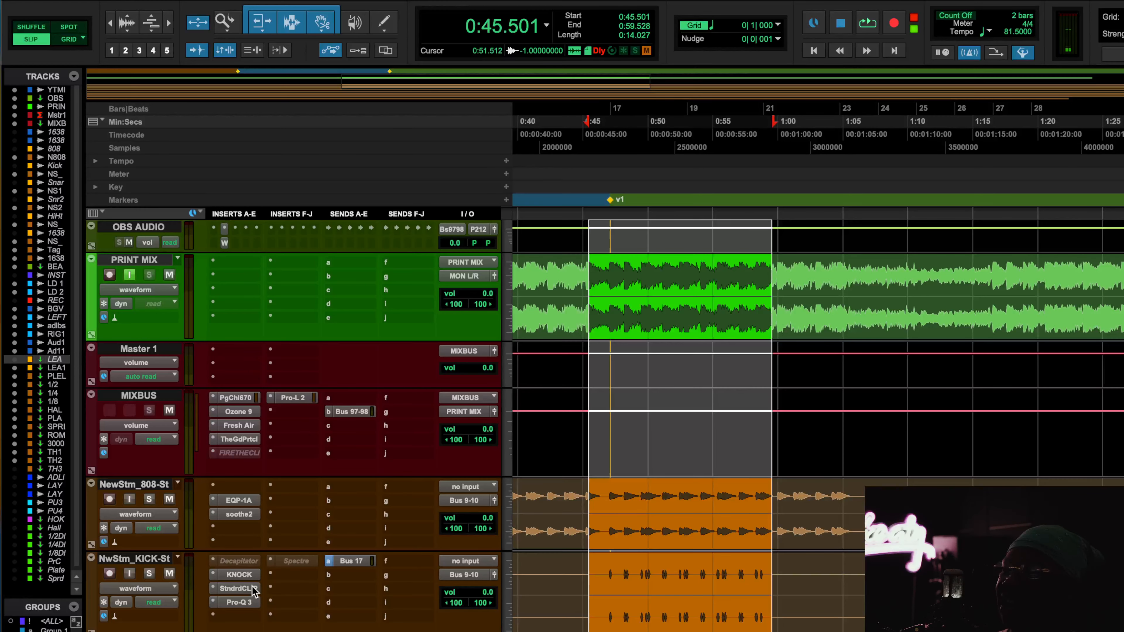
Step: Examine KNOCK on the kick track and EQP-1A on the 808 track, ending with KNOCK open
left_click(239, 589)
left_click(254, 591)
left_click(250, 576)
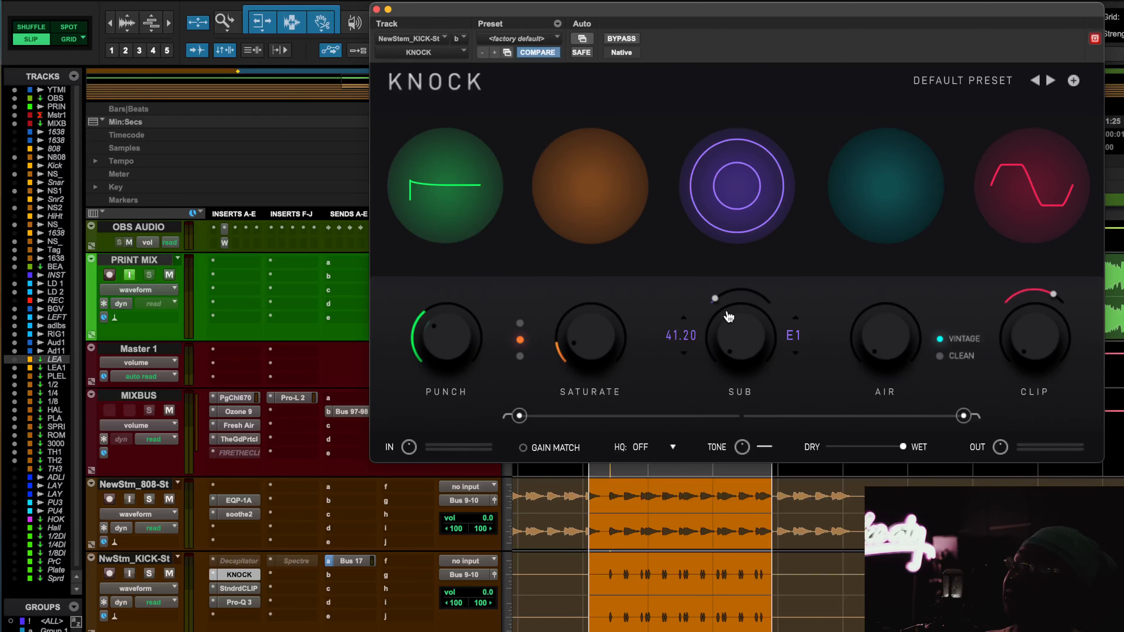
left_click(249, 503)
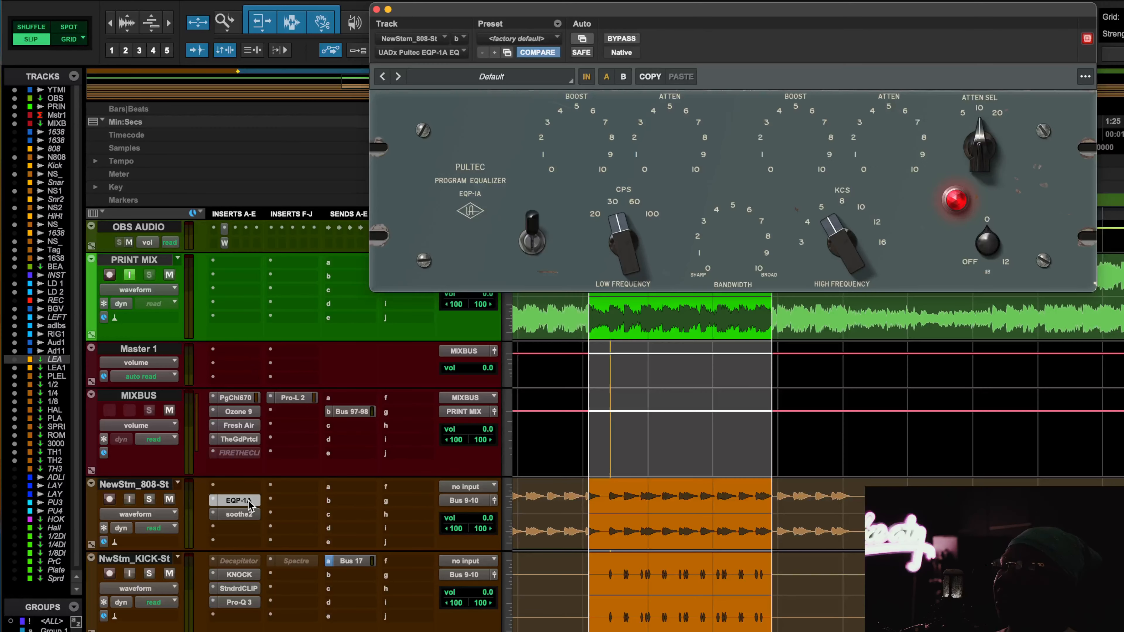
left_click(249, 580)
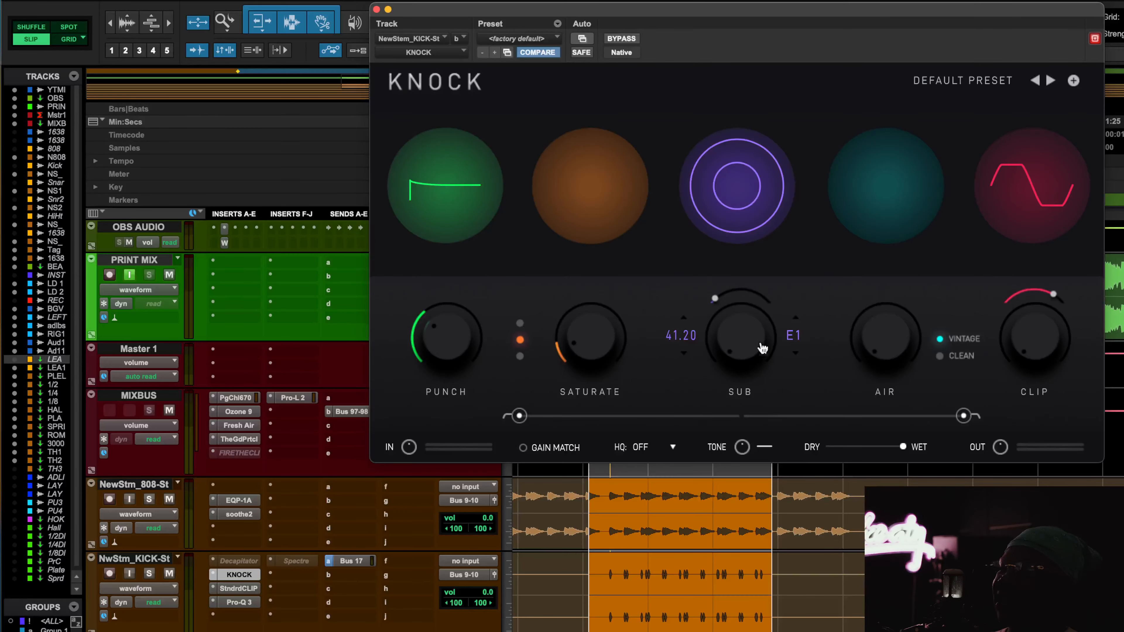
left_click(284, 578)
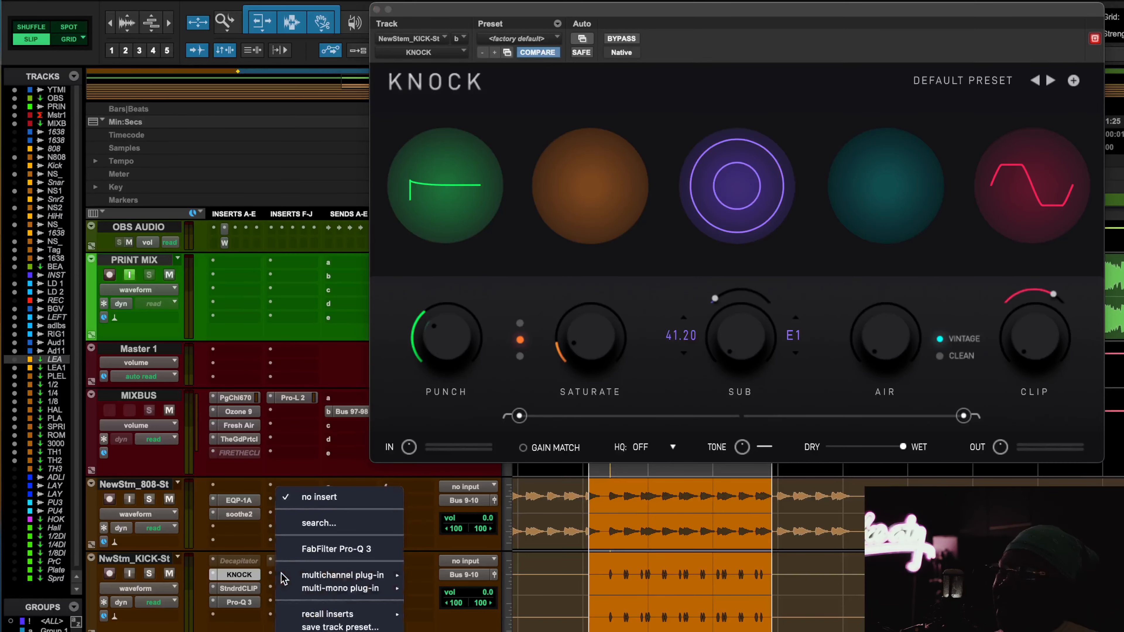
left_click(334, 528)
left_click(292, 574)
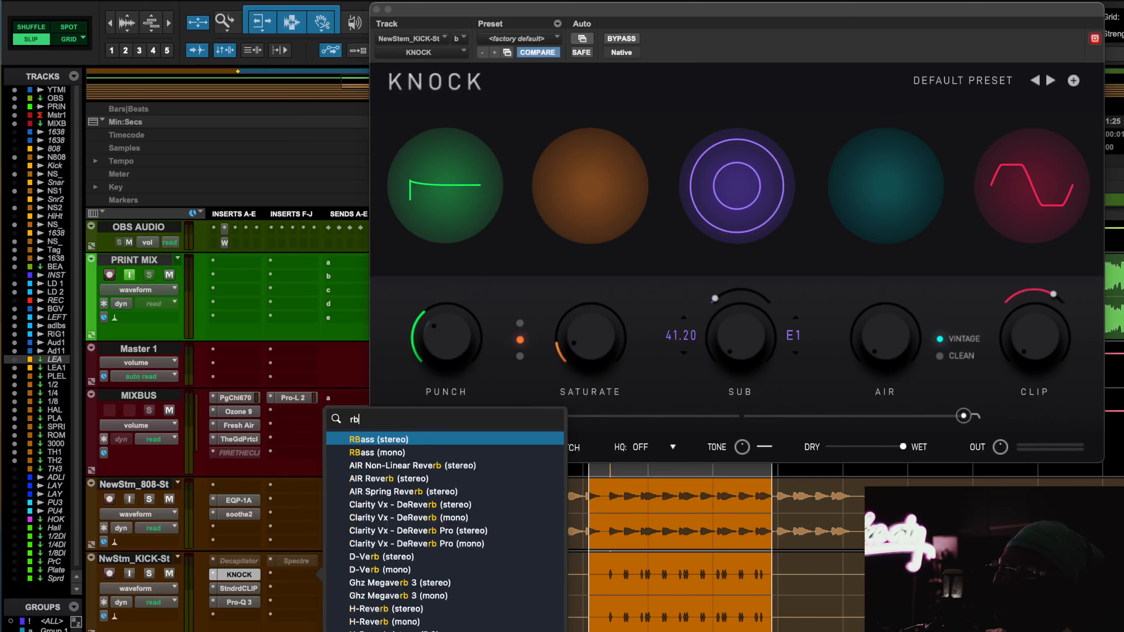
type("rba")
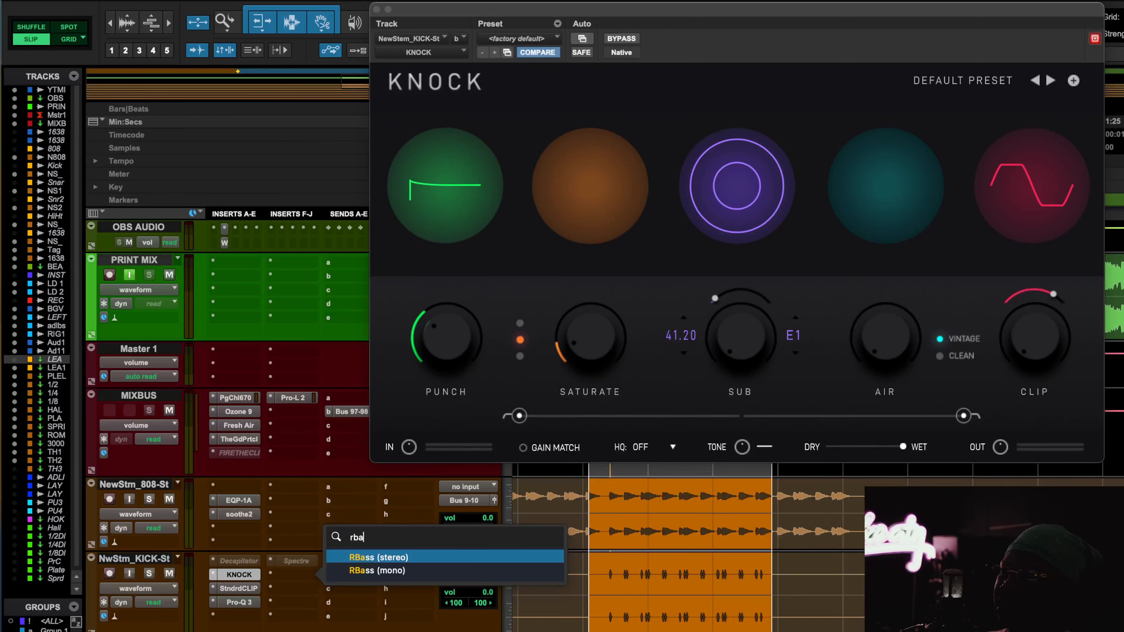
left_click(237, 501)
Step: Reopen the 808 track's EQP-1A and alternate between it and the kick's KNOCK to review both plug-ins
left_click(237, 500)
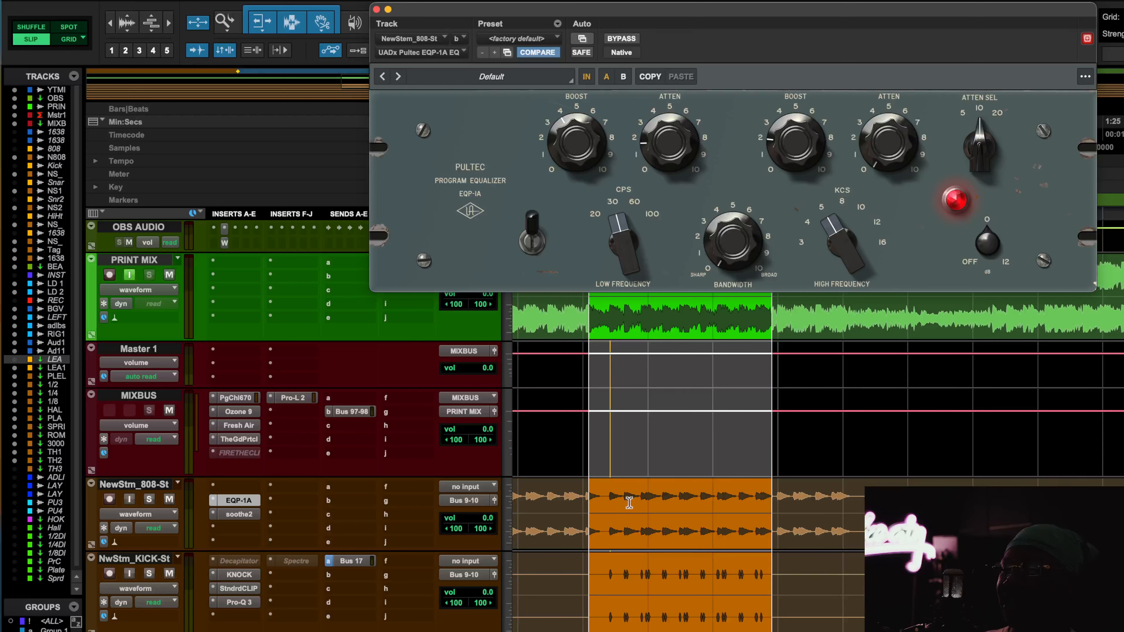
left_click(243, 576)
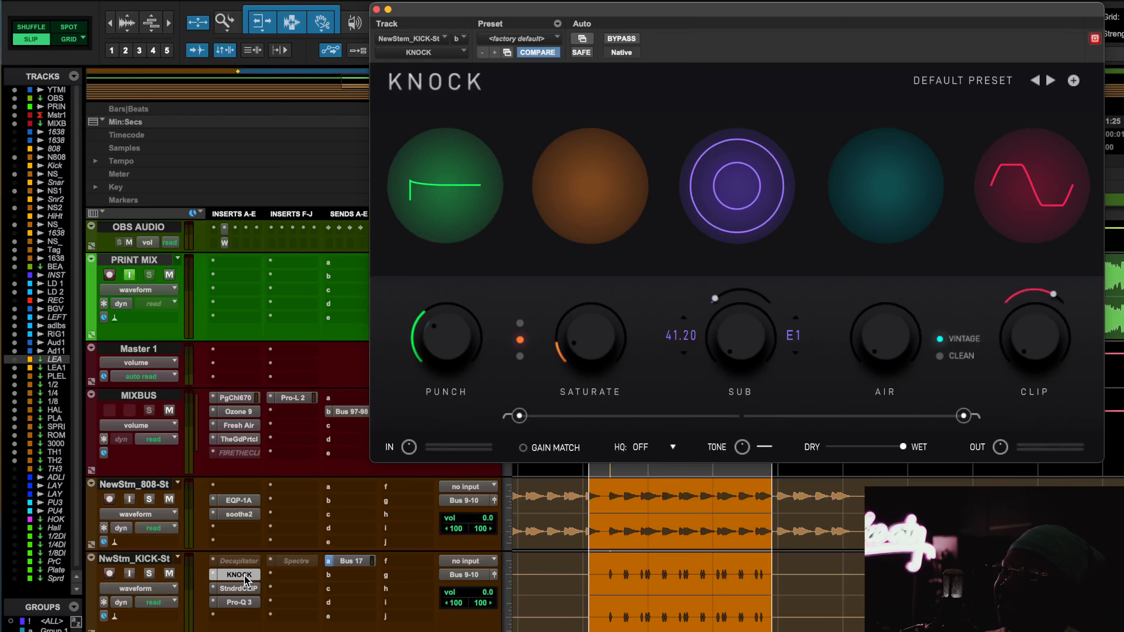
left_click(239, 501)
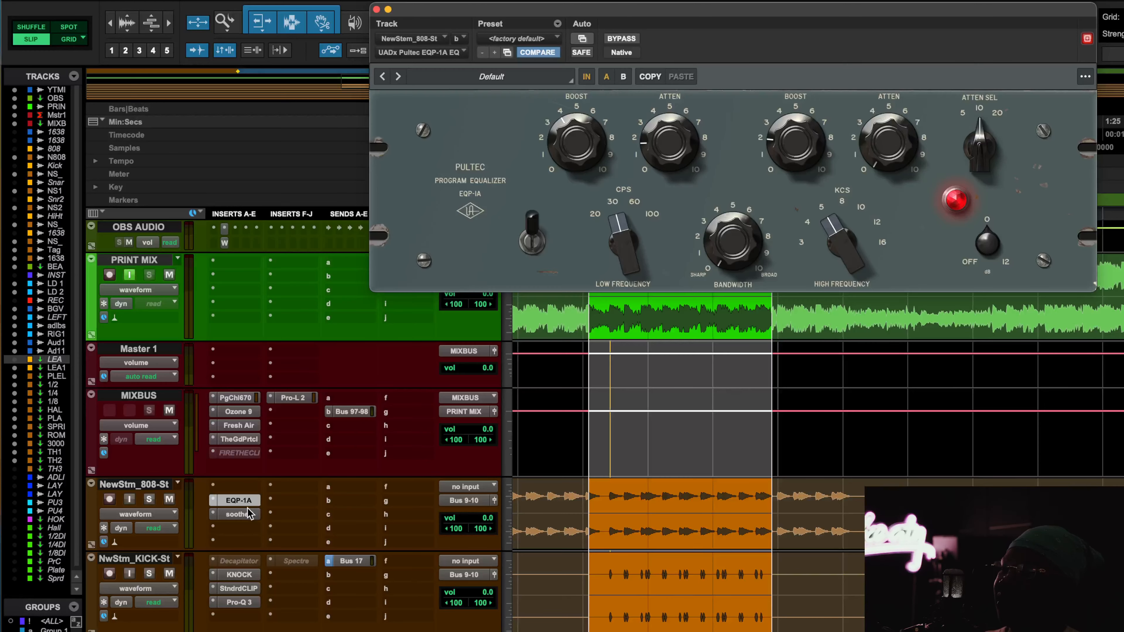
left_click(238, 575)
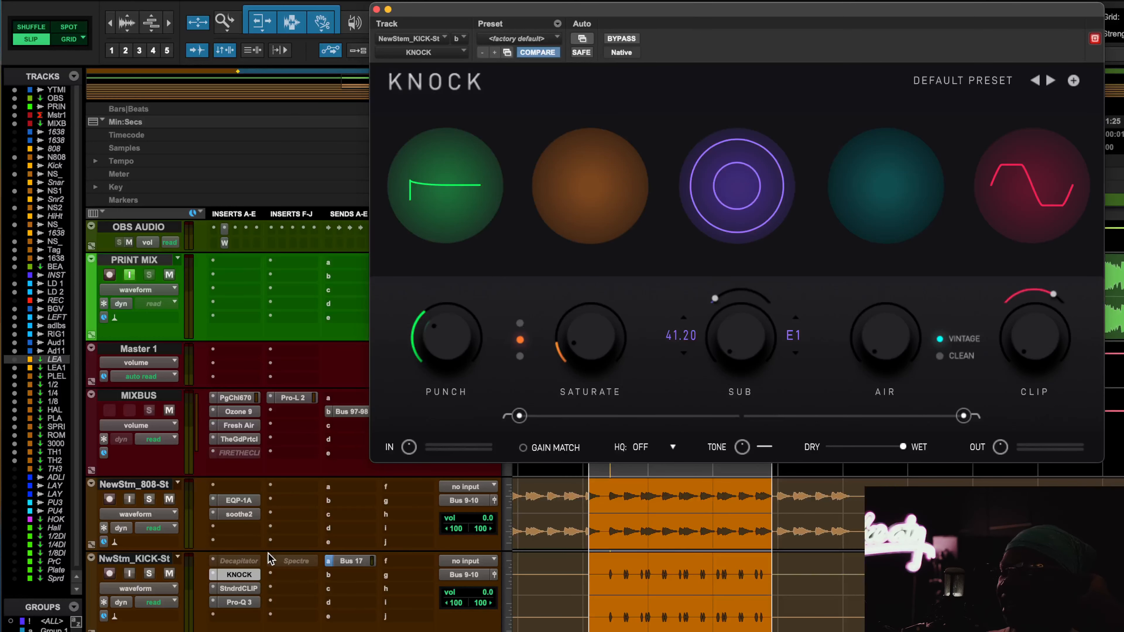
Step: Insert FabFilter Pro-Q 3 in the kick track's insert slot G and create a 12 dB/oct High Cut band at 30000 Hz
left_click(297, 575)
left_click(333, 542)
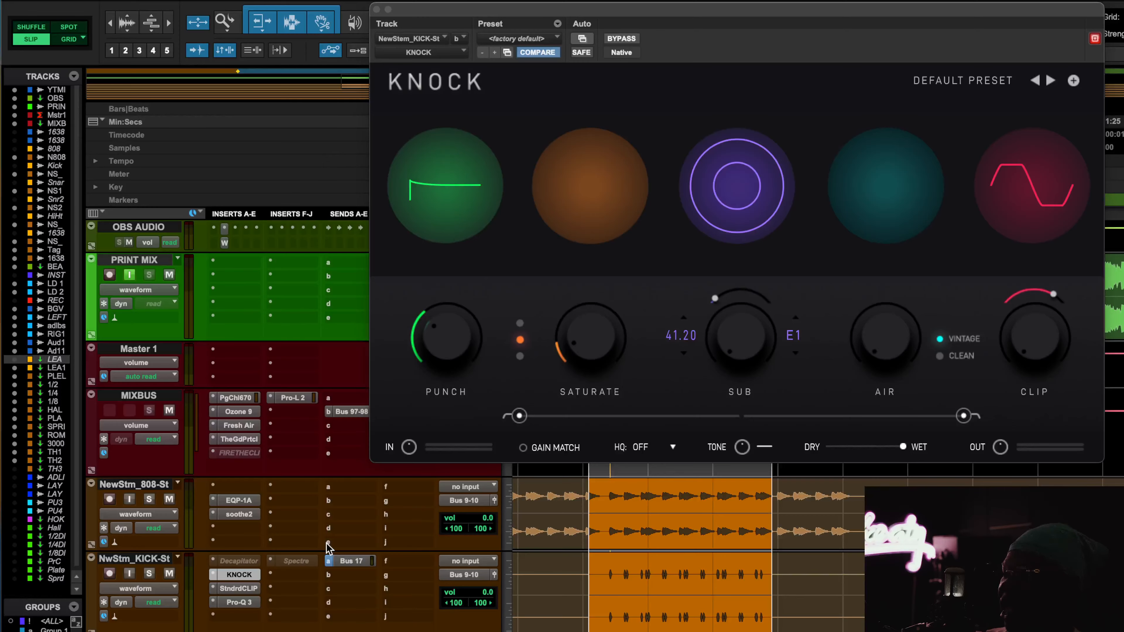
left_click(1025, 235)
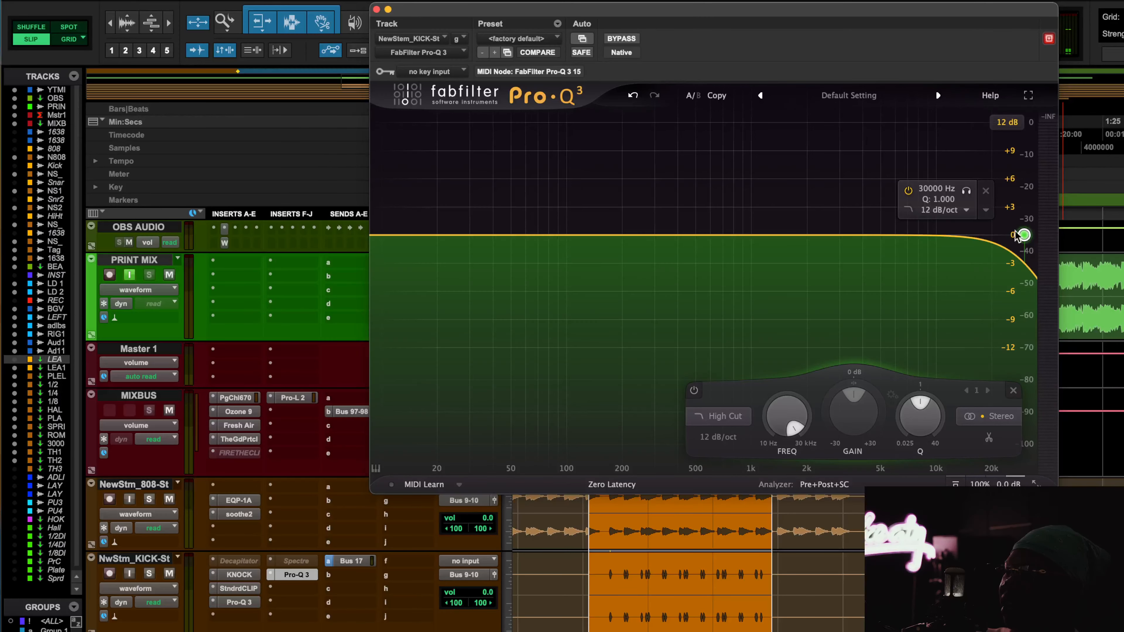
Step: Change the Pro-Q 3 band to a High Shelf at about 13912 Hz with a gain of about -2.26 dB
left_click_drag(908, 212, 922, 233)
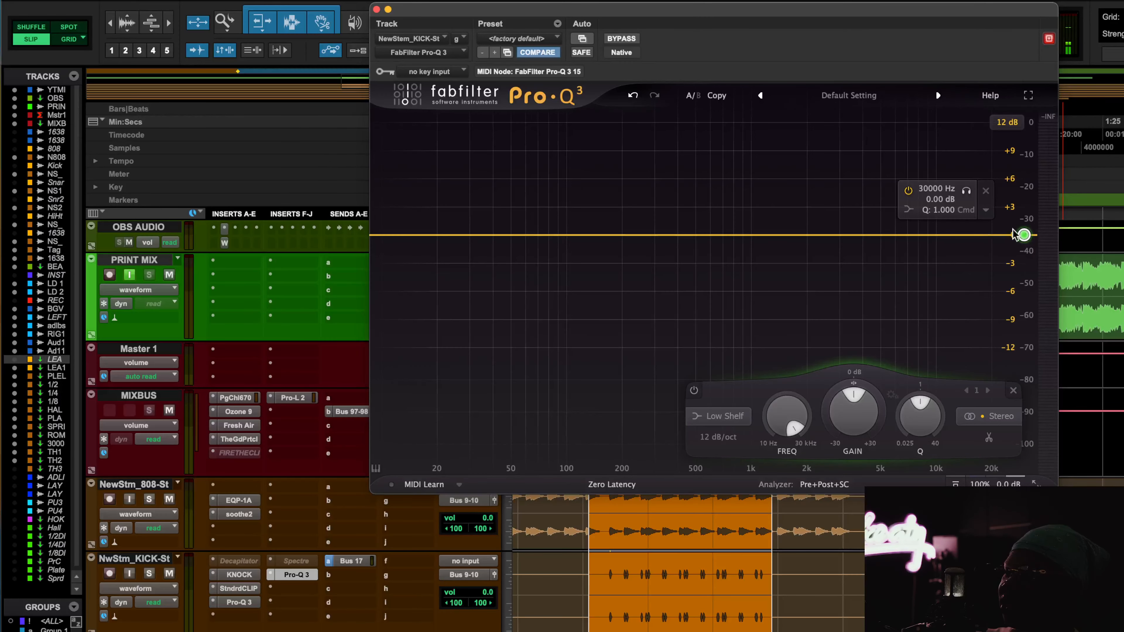
left_click_drag(1026, 235, 1020, 245)
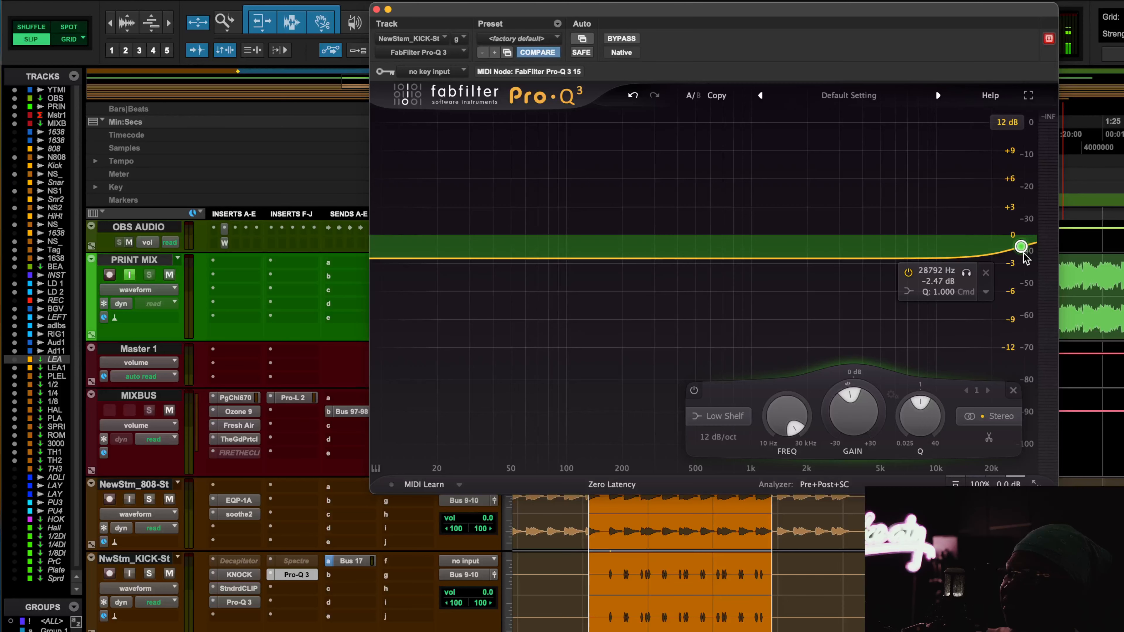
left_click(911, 291)
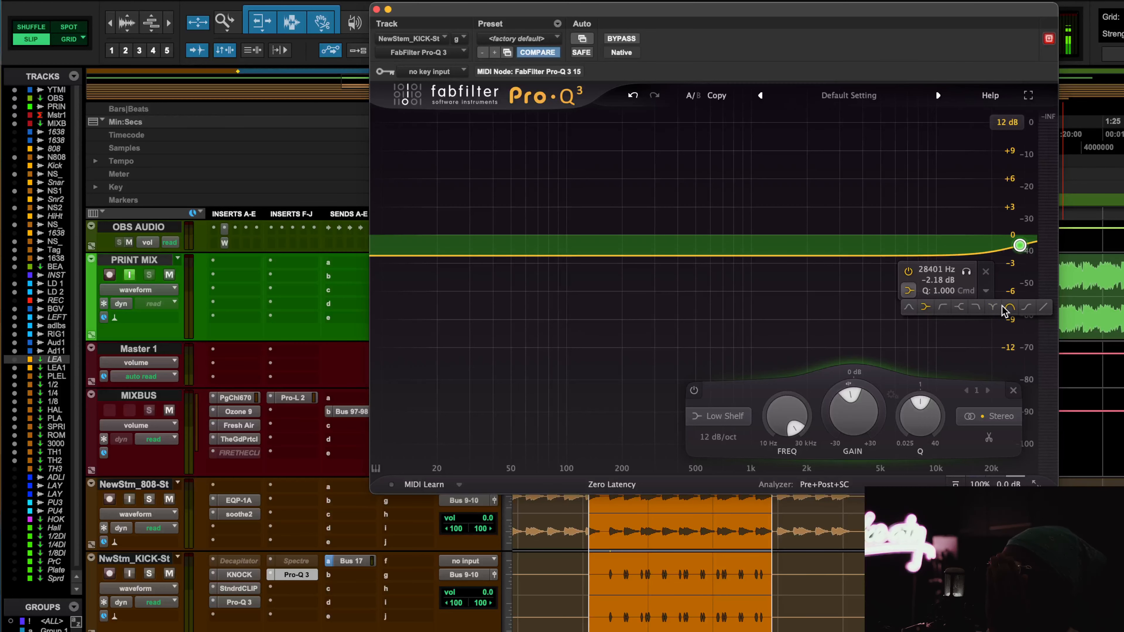
left_click(959, 307)
left_click_drag(1020, 245, 964, 261)
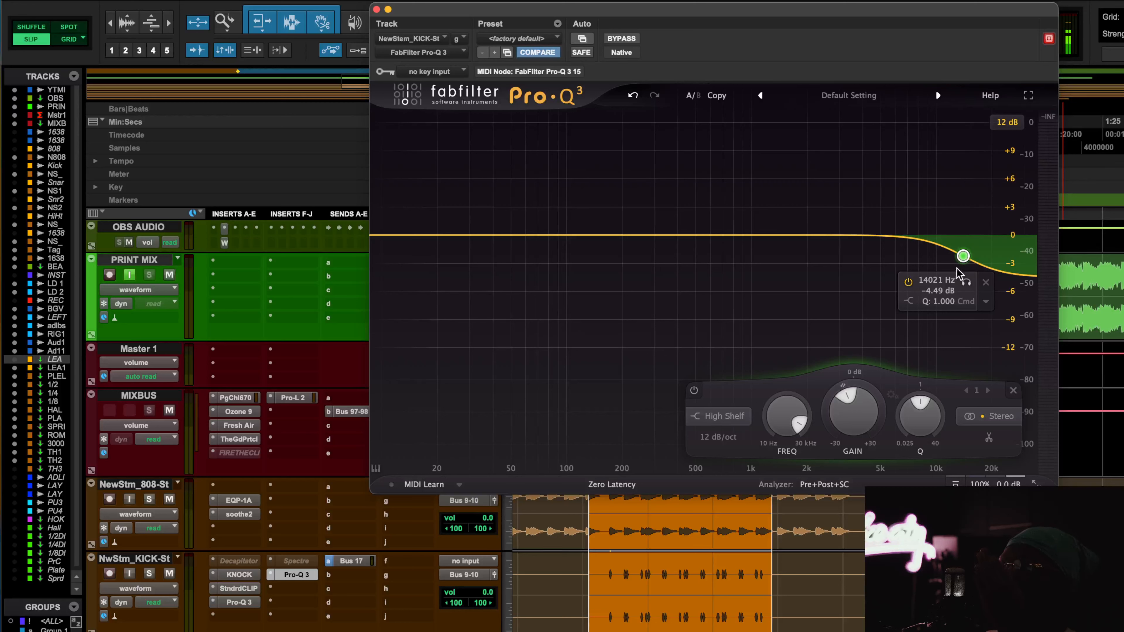
left_click_drag(963, 260, 963, 244)
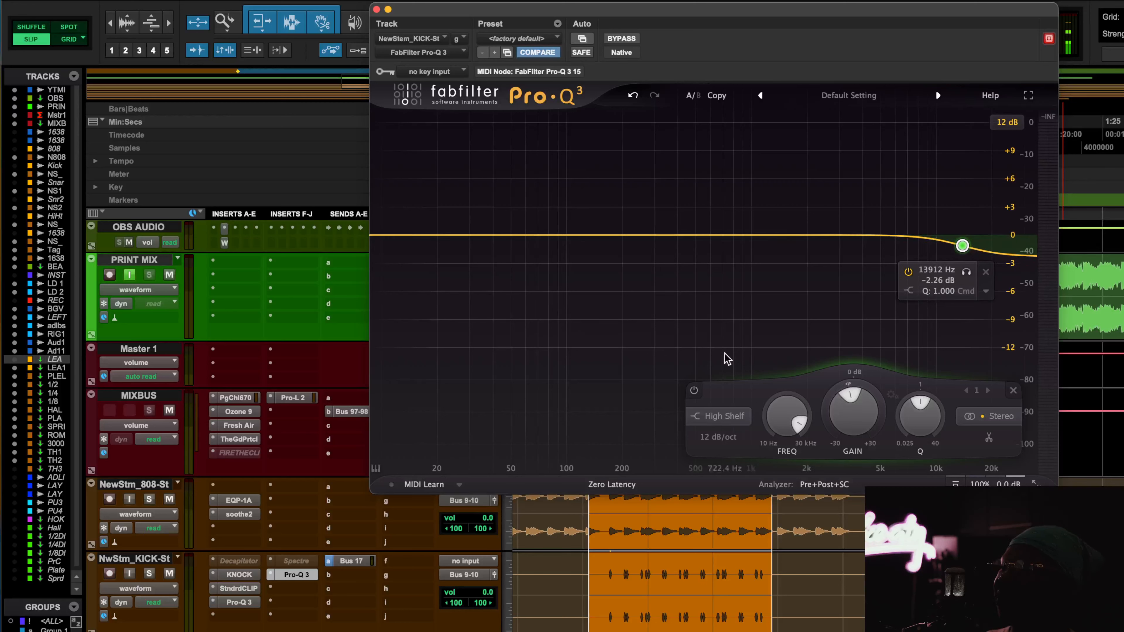
Step: Play the looped selection and turn the Pro-Q 3 band into a 12 dB/oct High Cut above 20 kHz
mouse_move(447, 484)
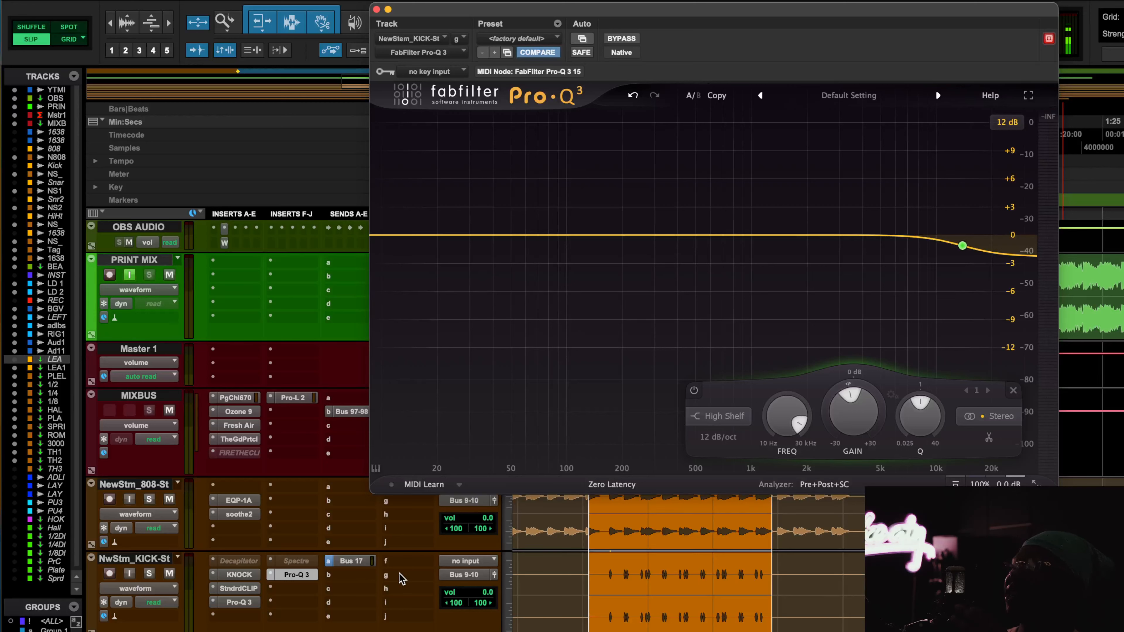
key("space")
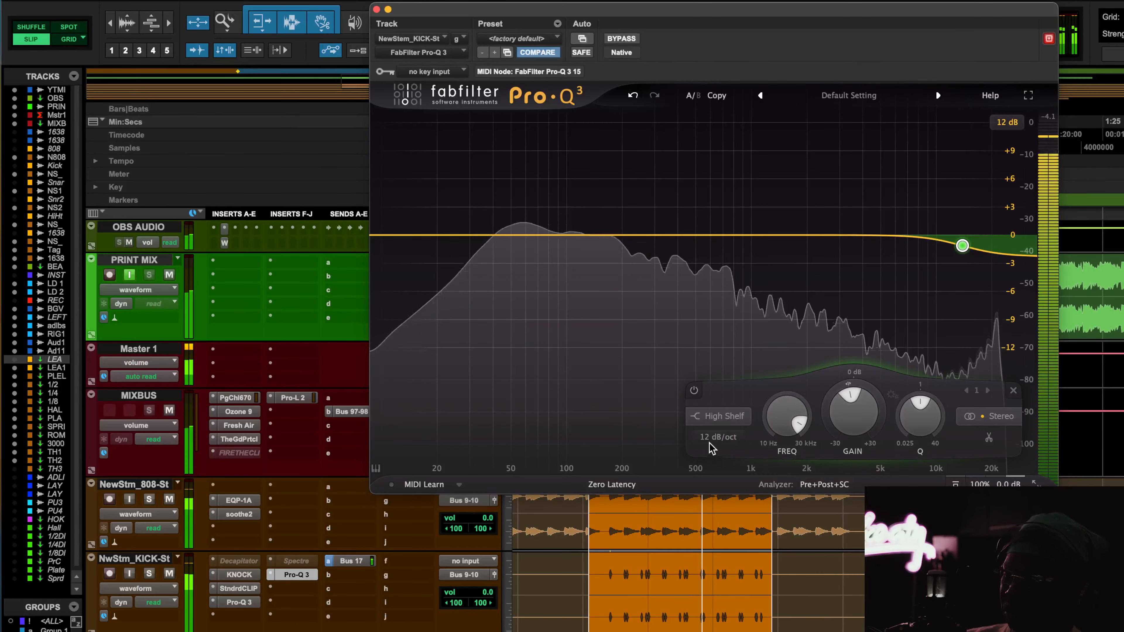
left_click(719, 437)
left_click(738, 418)
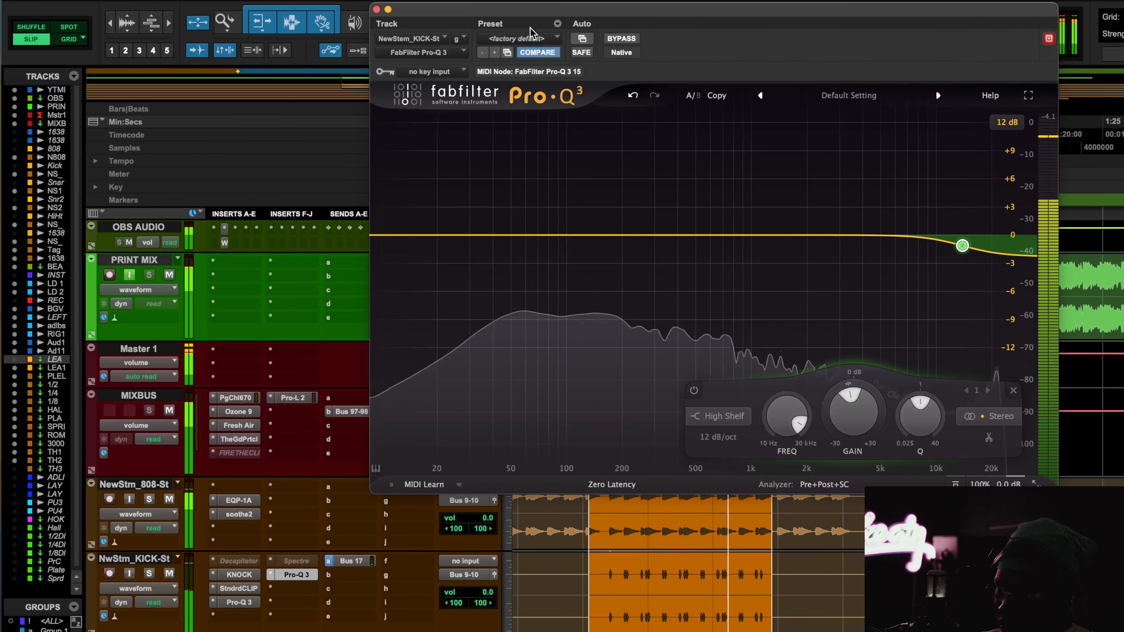
left_click(527, 38)
left_click(523, 40)
left_click(1007, 235)
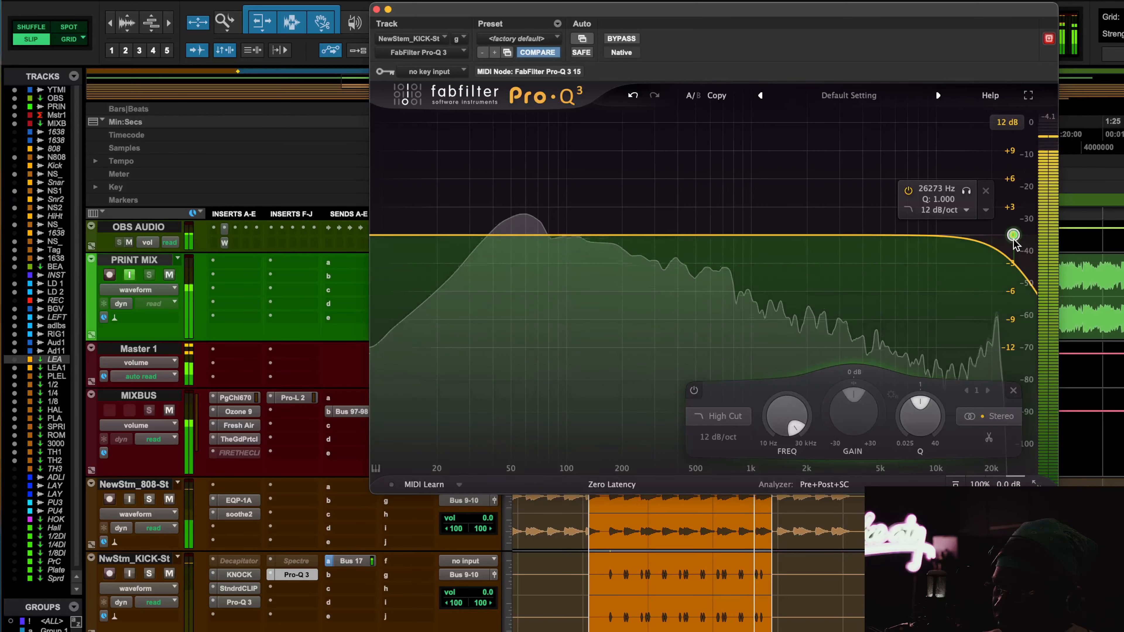
Step: Compare the kick with Pro-Q 3 bypassed and active during playback, leave it active and stop playback
left_click(622, 39)
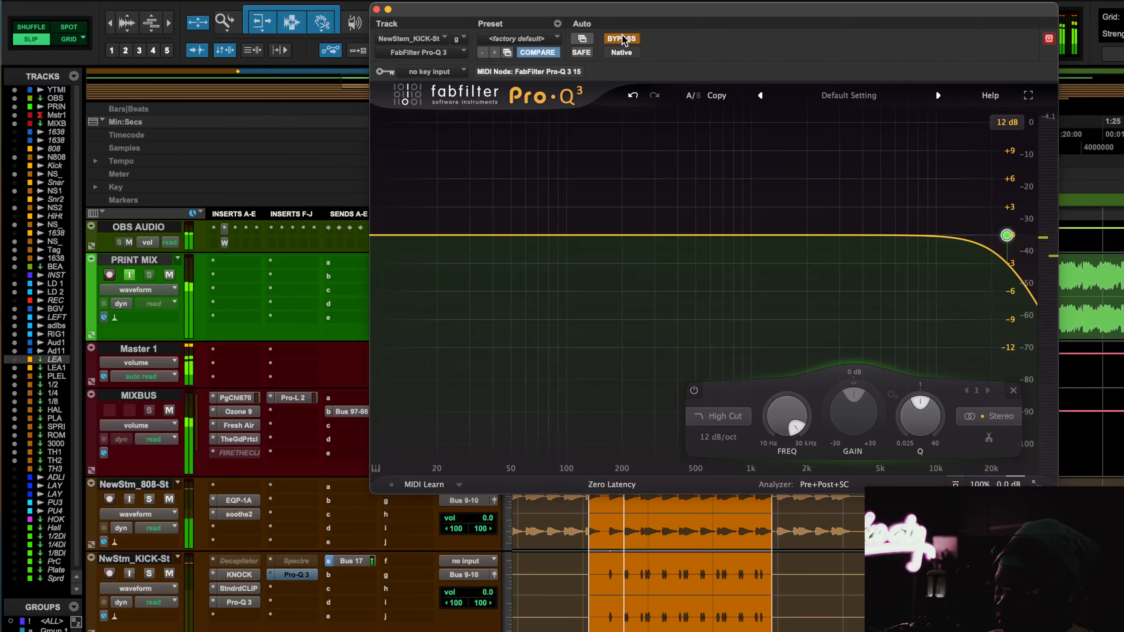
left_click(621, 39)
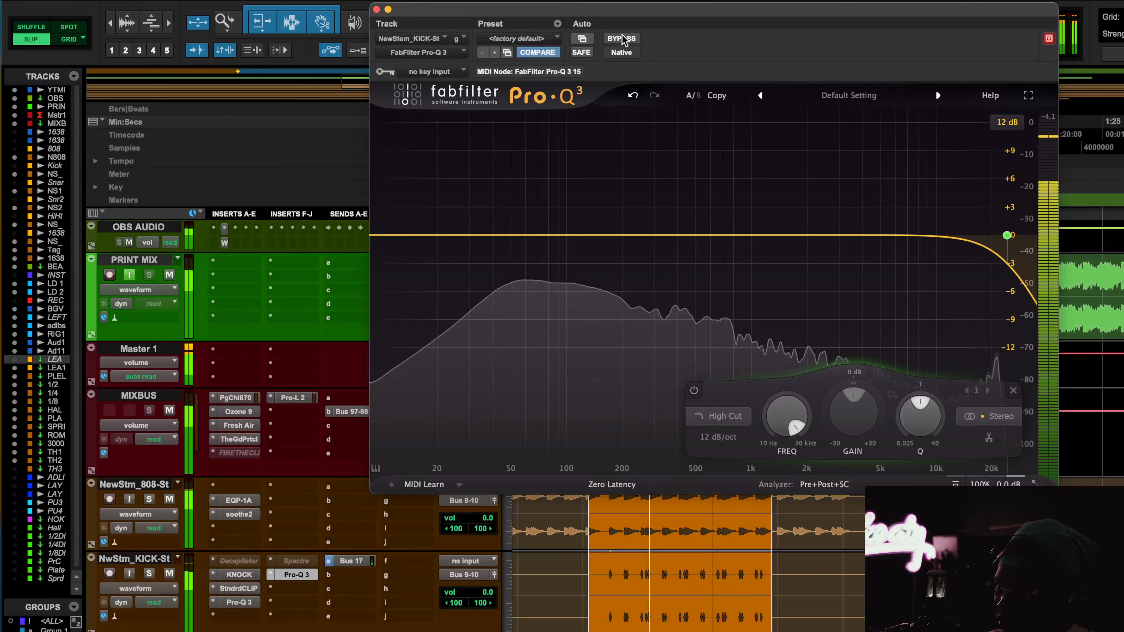
left_click(621, 38)
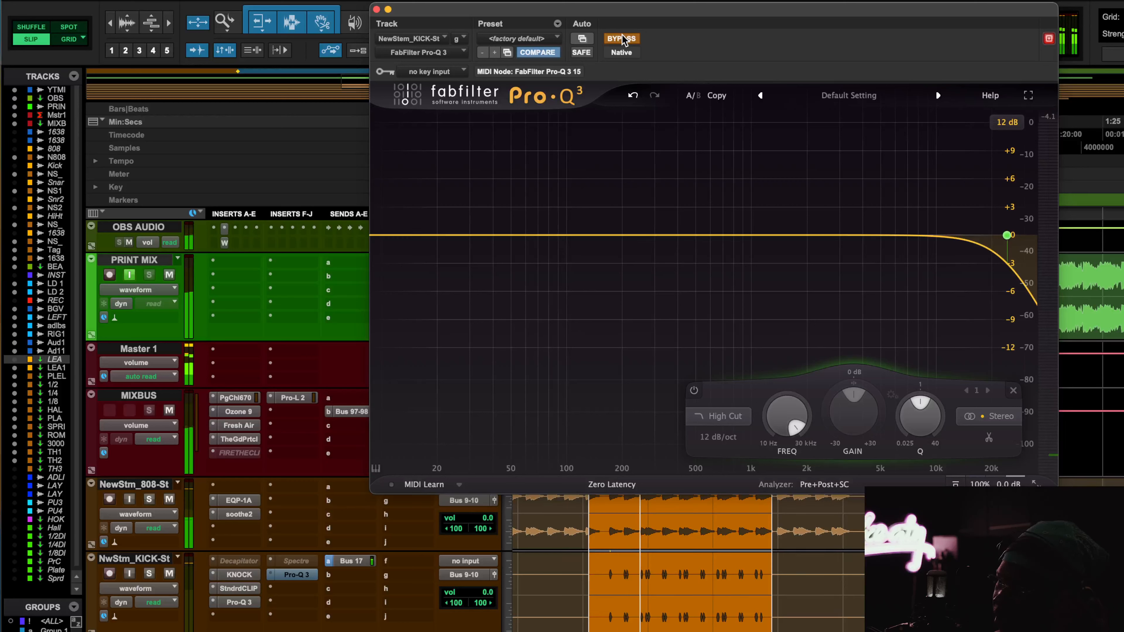
left_click(621, 38)
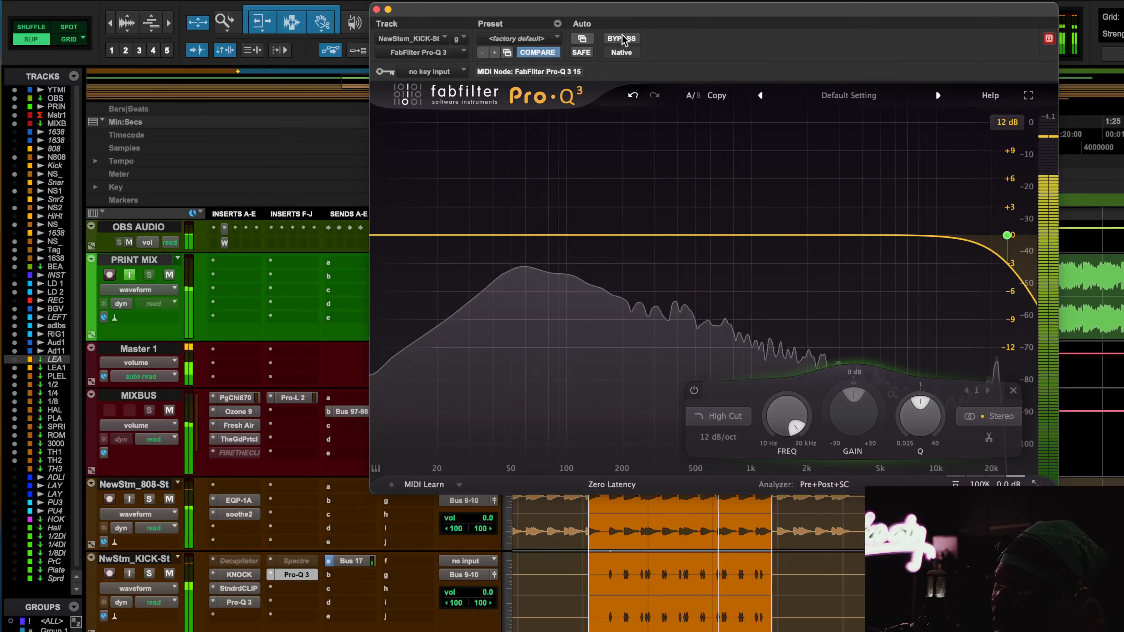
key("space")
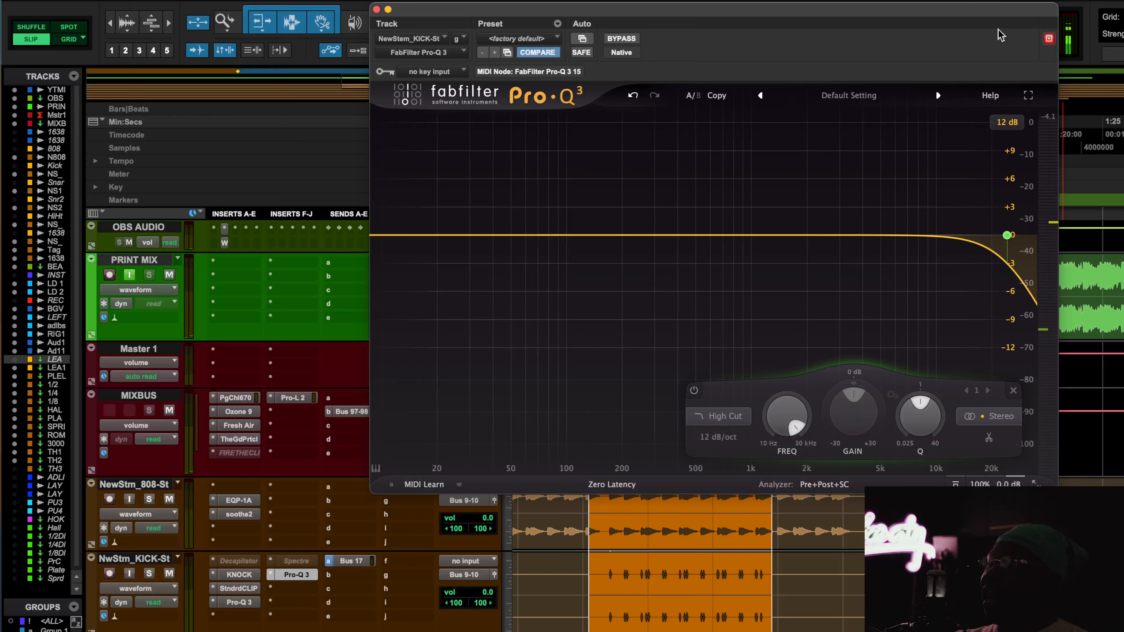
Step: Lower the Pro-Q 3 High Cut to just below 20 kHz and raise its Q slightly
mouse_move(1009, 239)
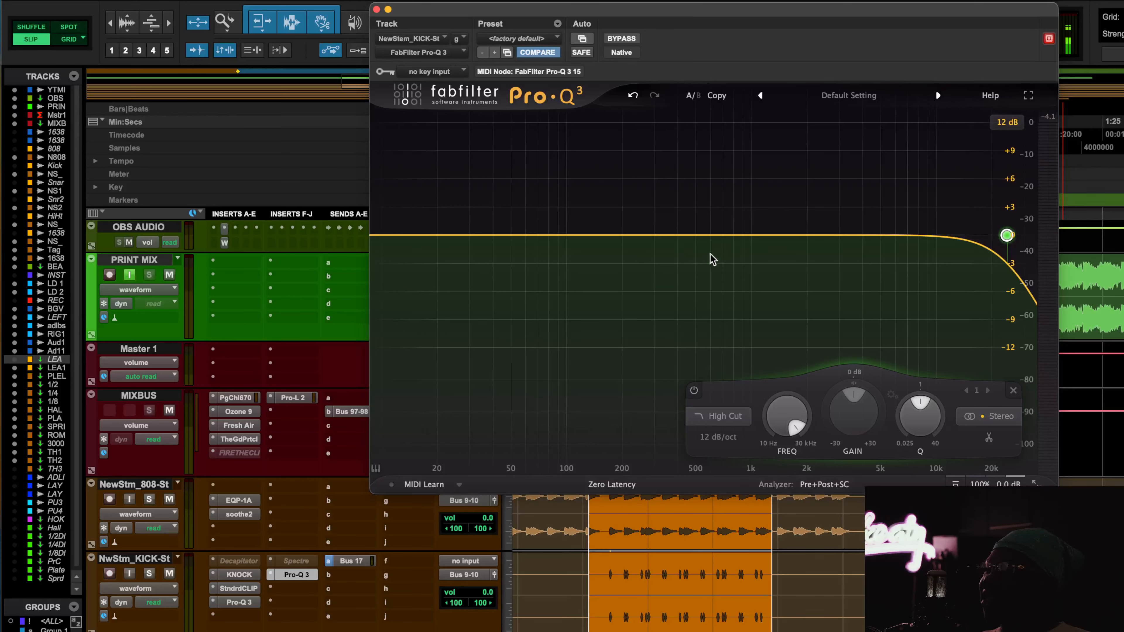
mouse_move(1008, 241)
left_mouse_down()
mouse_move(574, 245)
mouse_move(993, 234)
left_mouse_up()
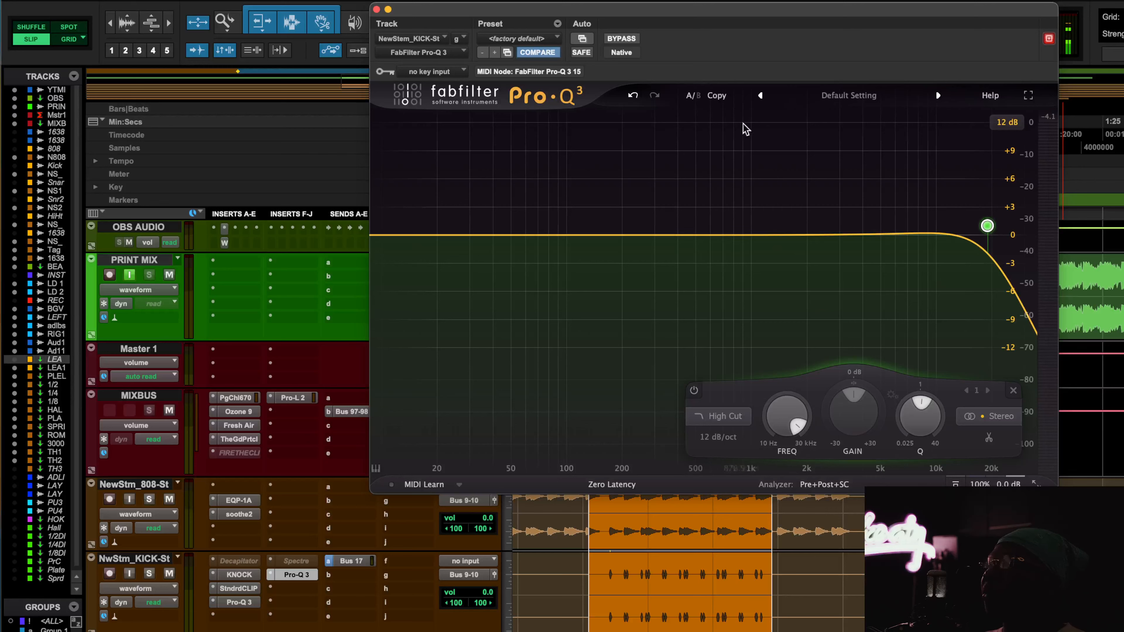
Step: Compare the kick with Pro-Q 3 bypassed and active during looped playback, and leave the plug-in bypassed
left_click(622, 39)
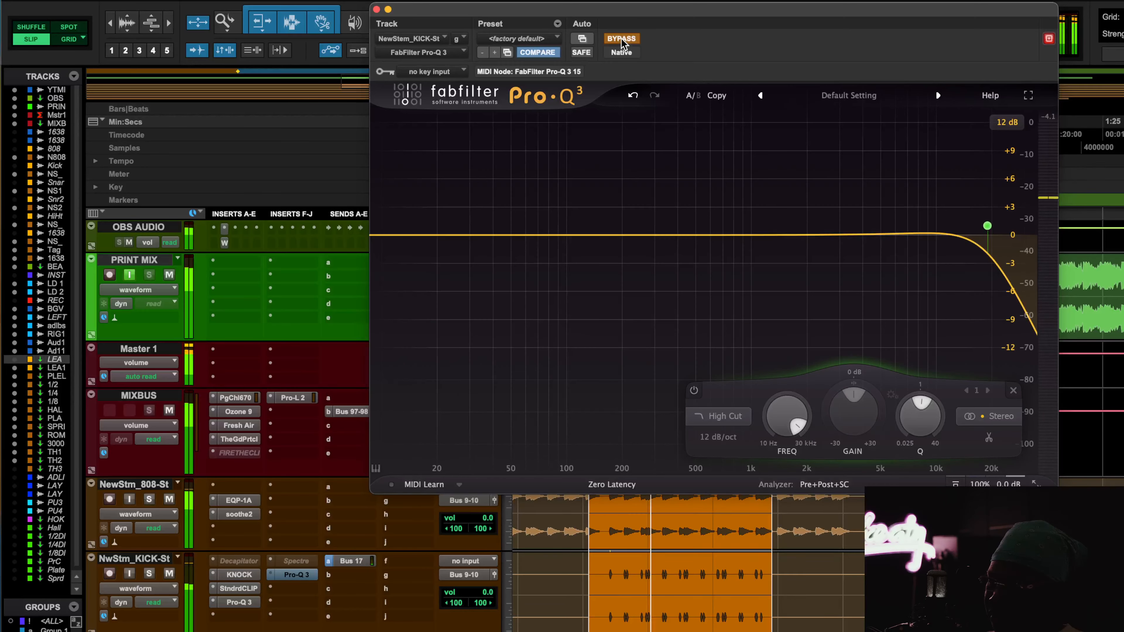
left_click(621, 39)
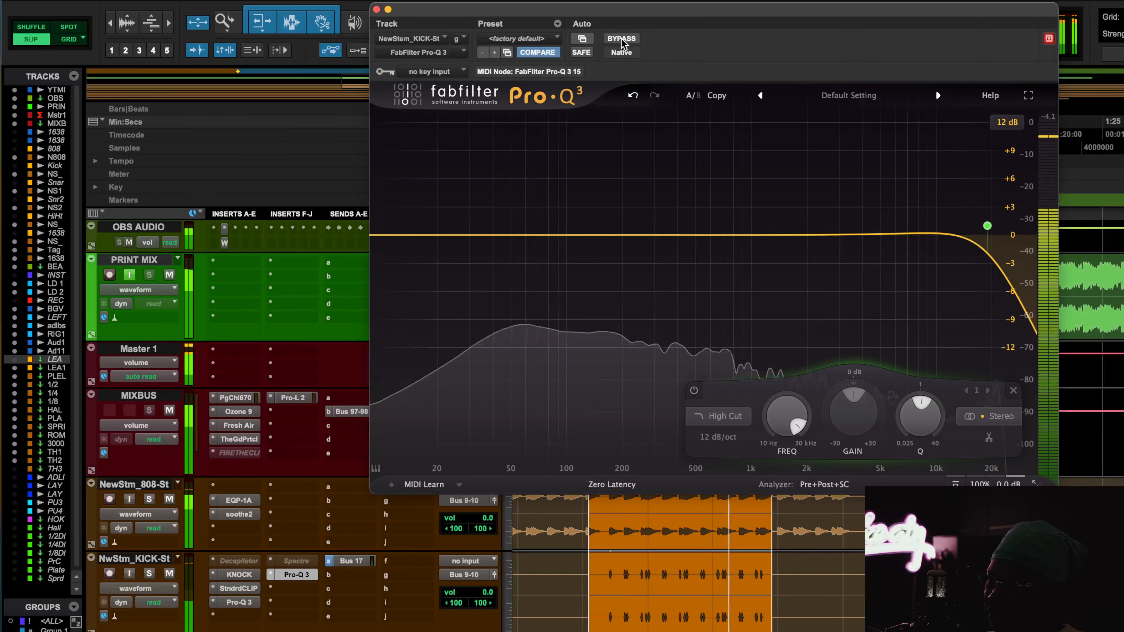
left_click(622, 39)
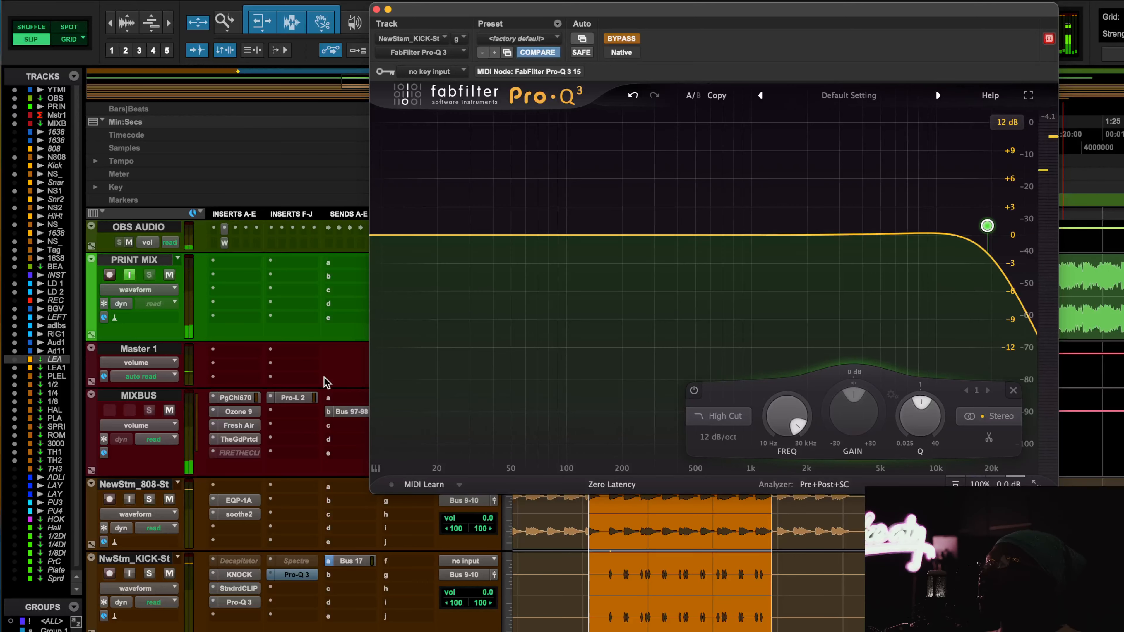
Step: Review the KNOCK settings on the kick track and the EQP-1A settings on the 808 track
left_click(248, 574)
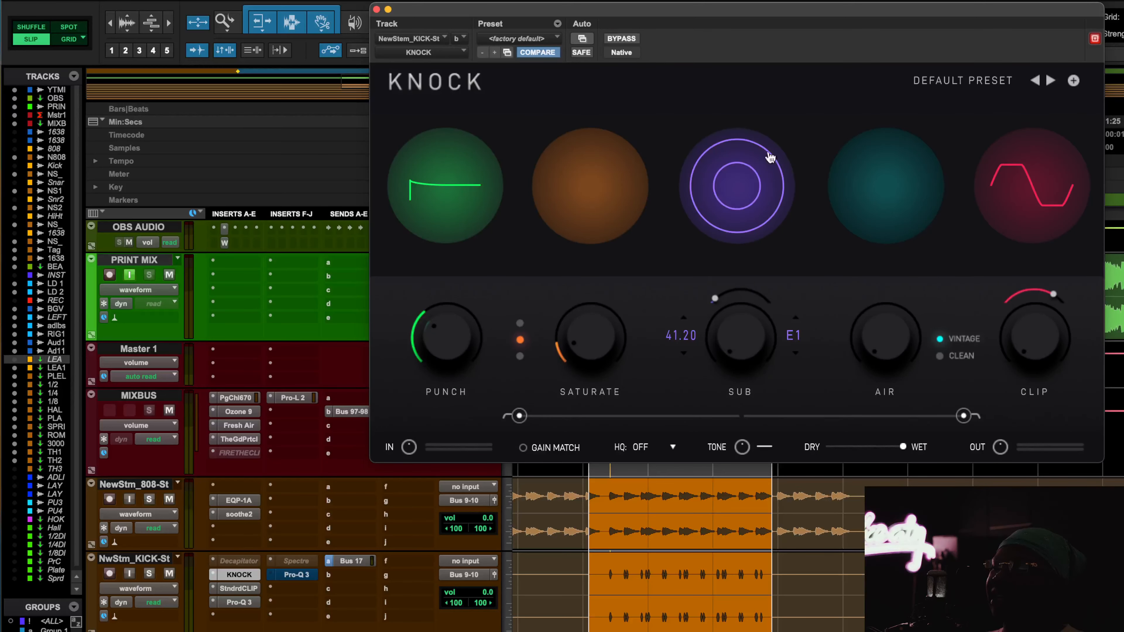
left_click(243, 499)
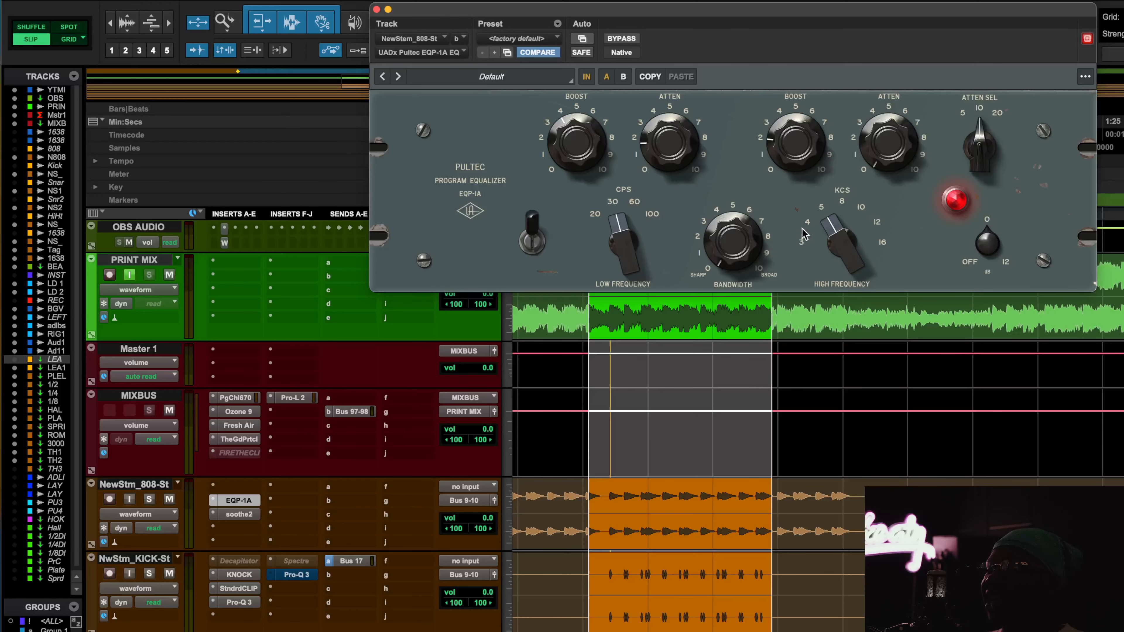
left_click(254, 576)
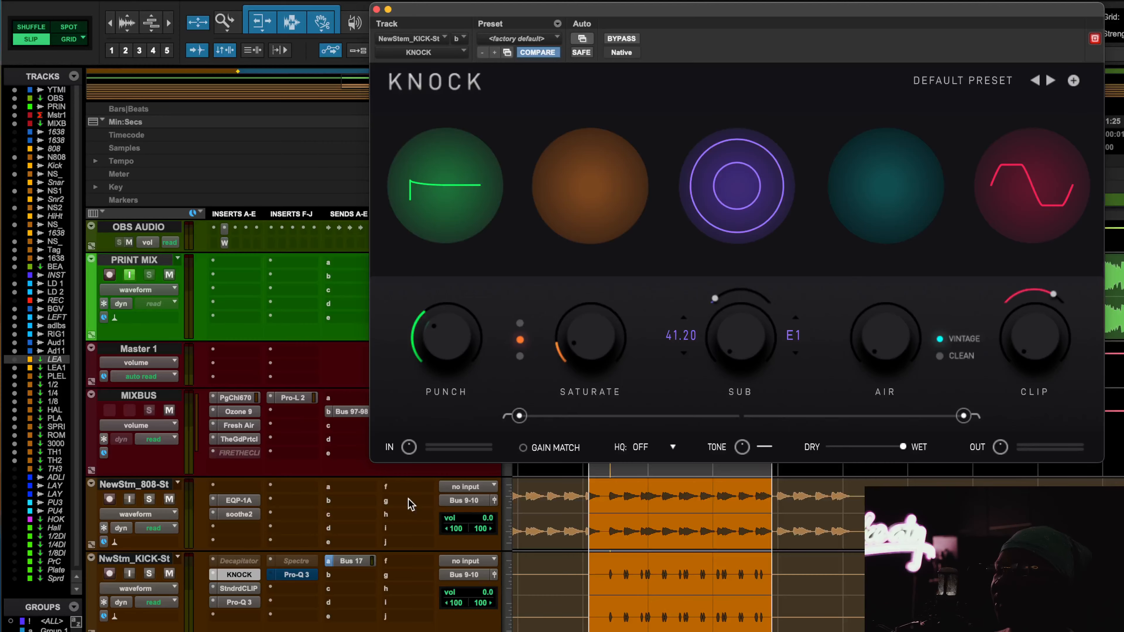
Step: Try the kick's Pro-Q 3 High Cut at about 19911 Hz and 17132 Hz, and make the Pro-Q 3 insert inactive
left_click(296, 574)
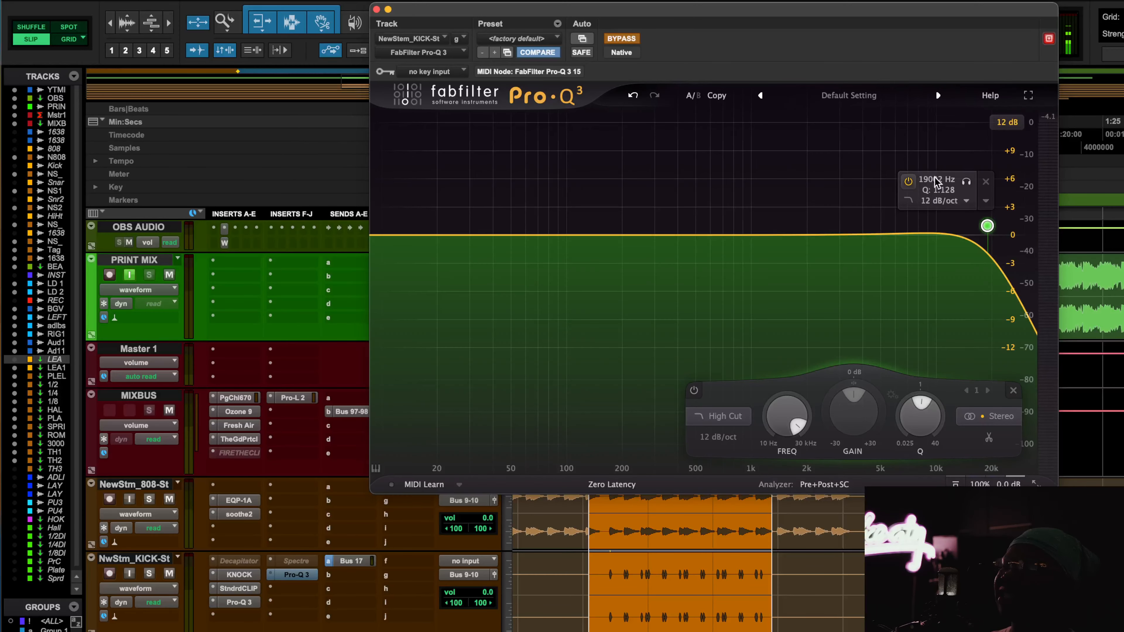
mouse_move(988, 226)
left_mouse_down()
mouse_move(595, 231)
mouse_move(831, 243)
mouse_move(991, 238)
mouse_move(991, 228)
left_mouse_up()
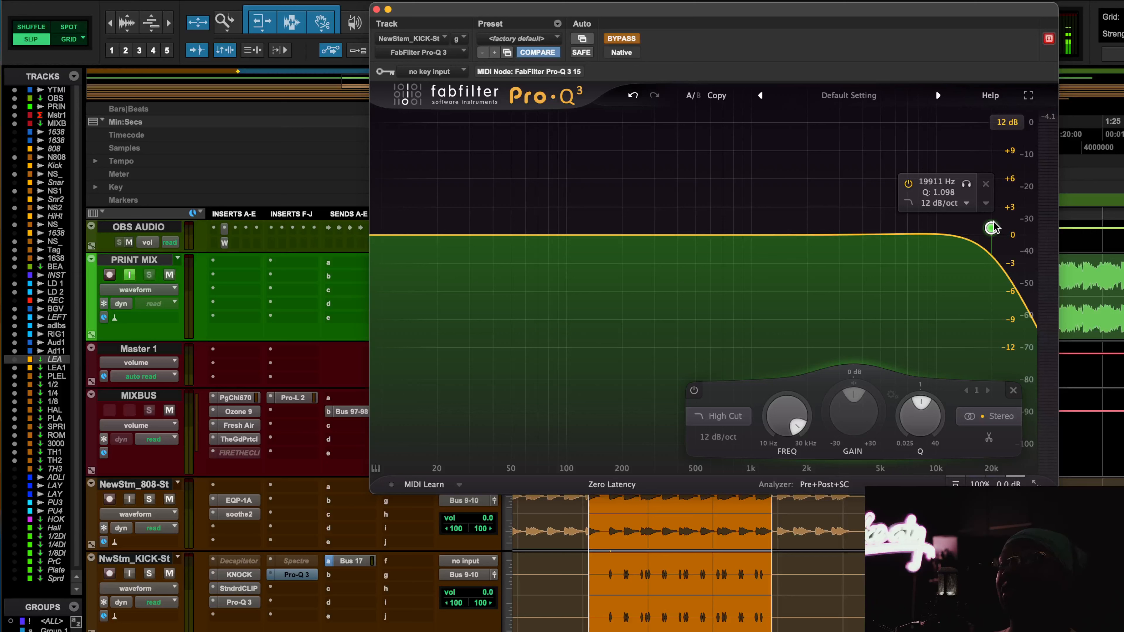
left_click_drag(992, 231, 978, 231)
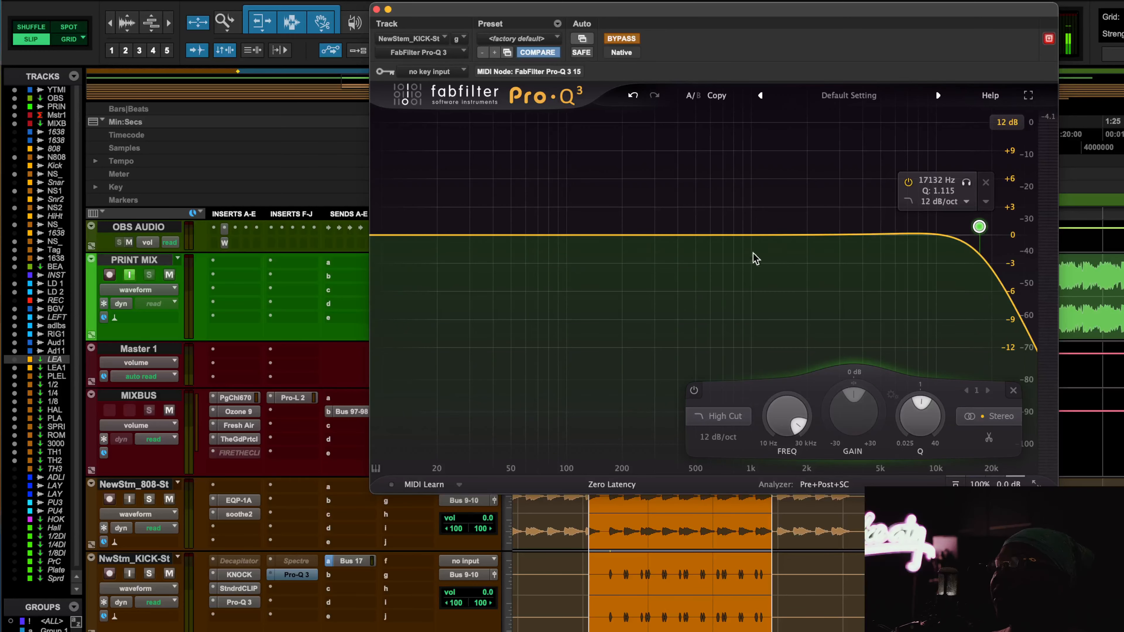
mouse_move(980, 227)
left_mouse_down()
mouse_move(728, 146)
mouse_move(986, 239)
left_mouse_up()
left_click(295, 574, "ctrl+super")
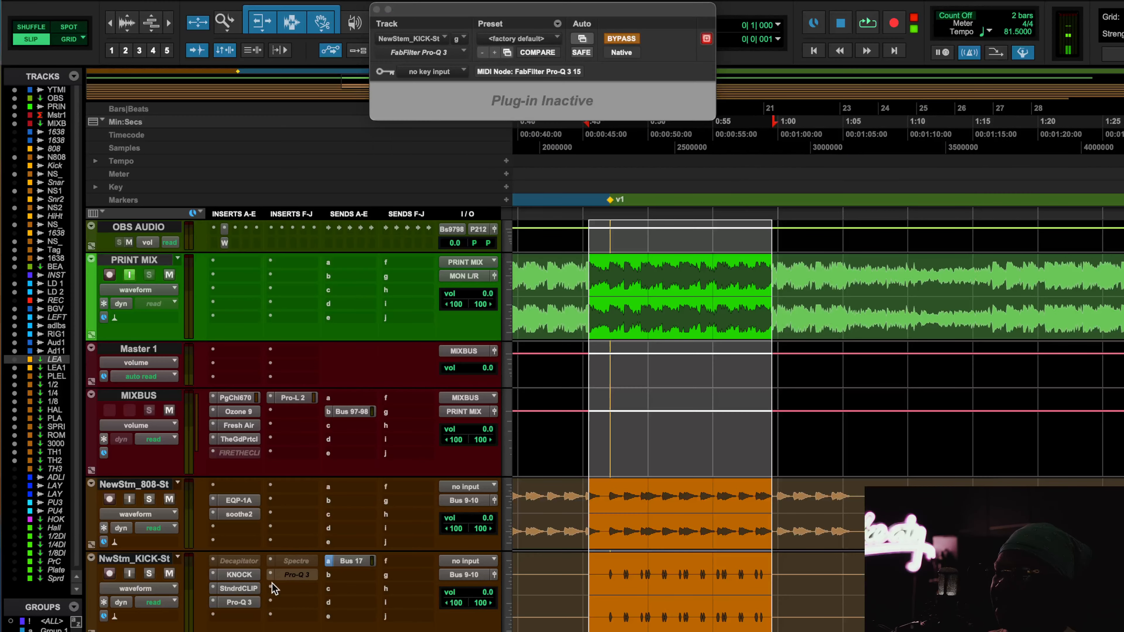
Step: Examine the KNOCK and StandardCLIP settings on the kick track
left_click(241, 575)
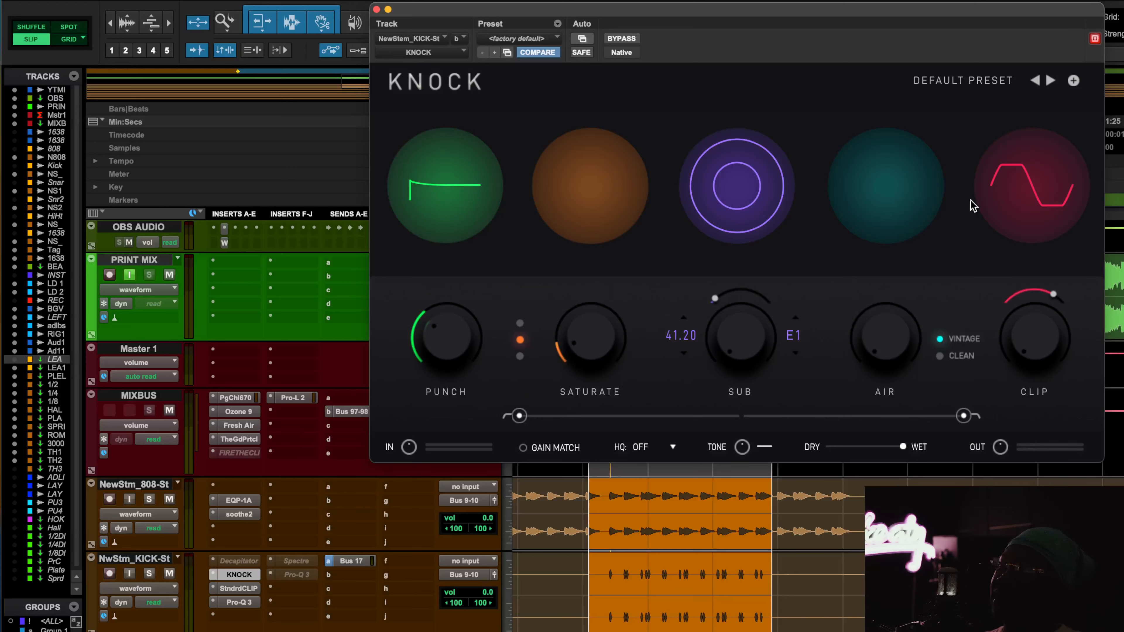
left_click_drag(810, 15, 687, 16)
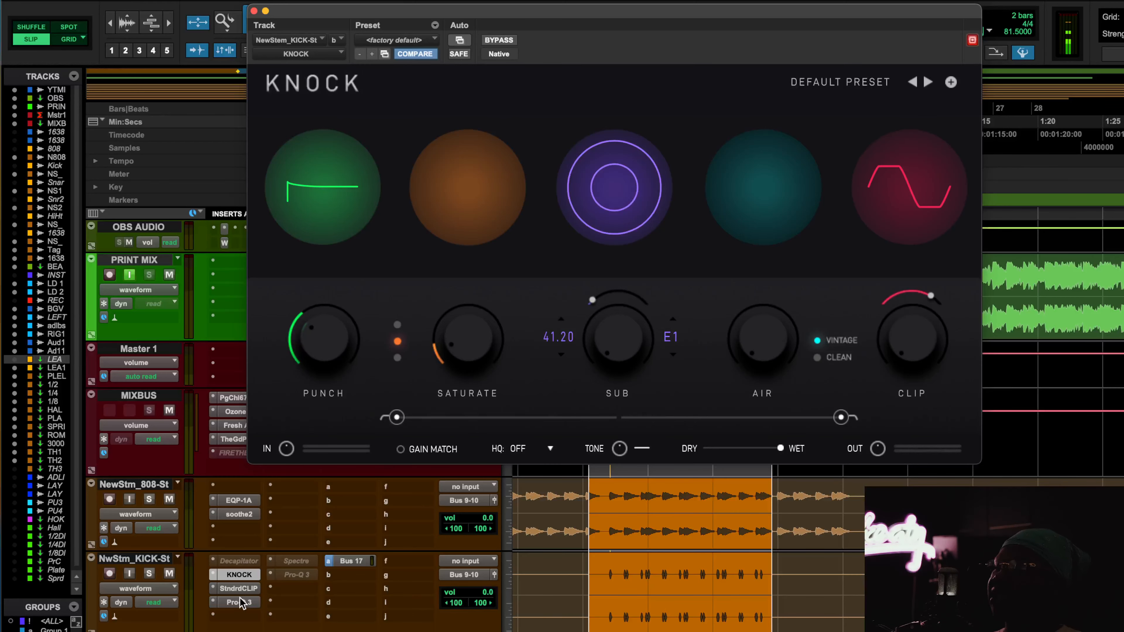
left_click(249, 589)
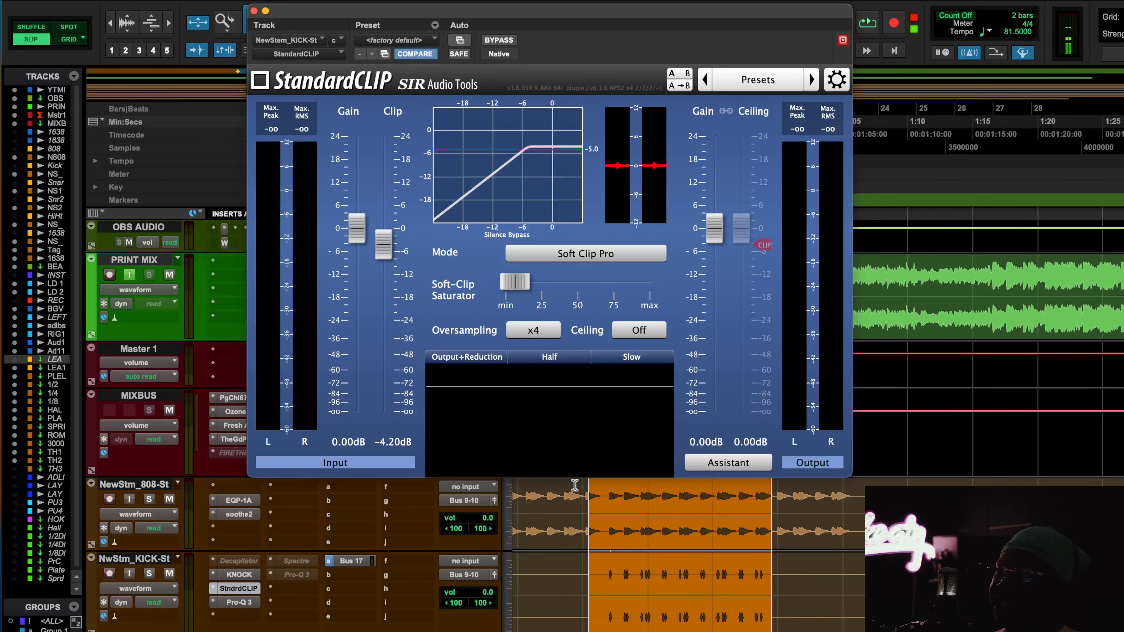
mouse_move(390, 252)
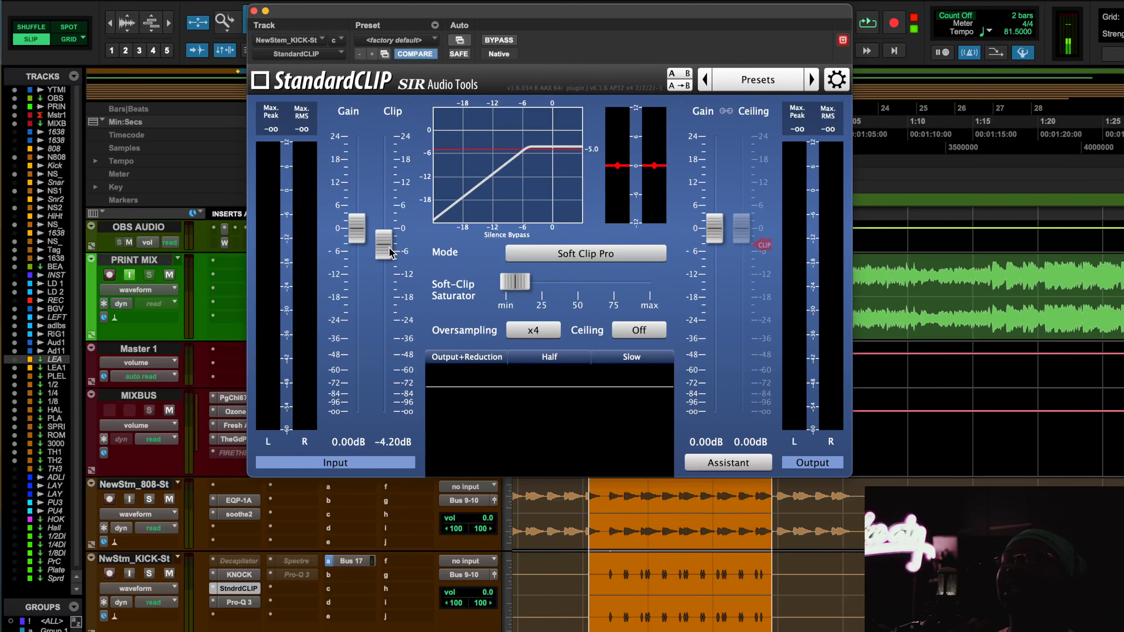
left_click(256, 594)
left_click(256, 593)
left_click(256, 593)
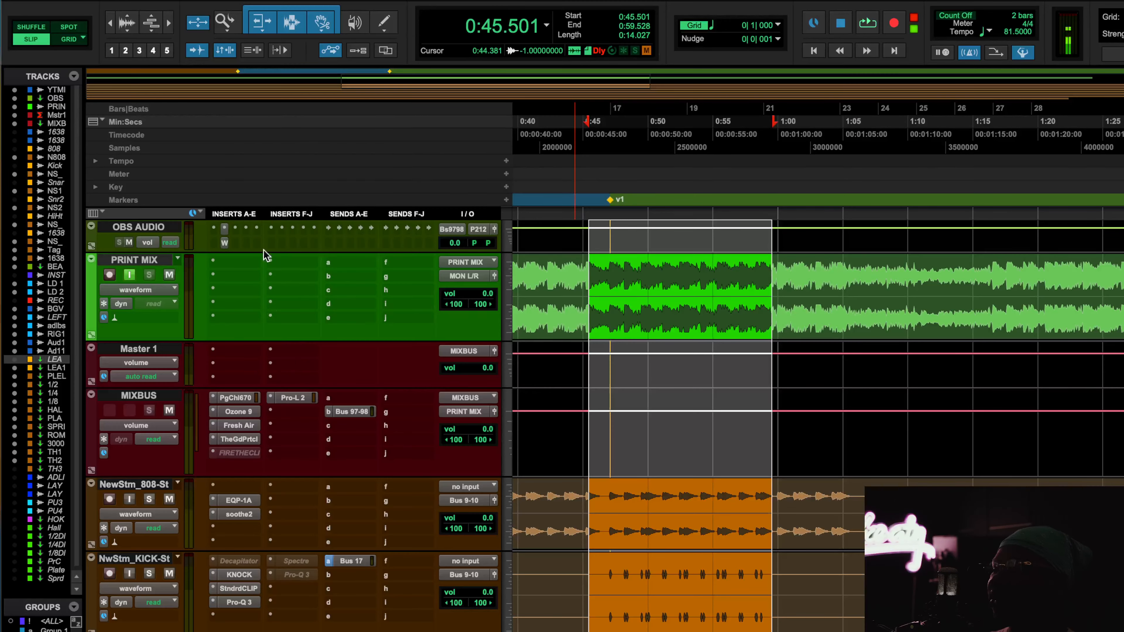
left_click(250, 593)
left_click(250, 593)
Step: Play the looped selection with the MIXBUS Pro-L 2 limiter open, and check the clipping in the kick's StandardCLIP
left_click(302, 397)
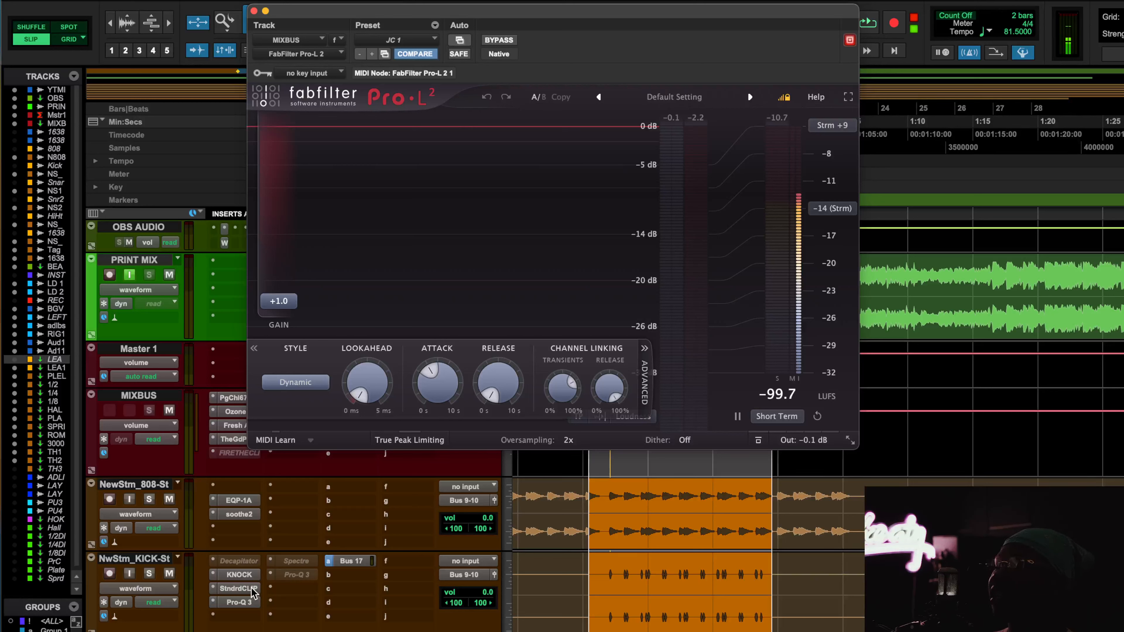
key("space")
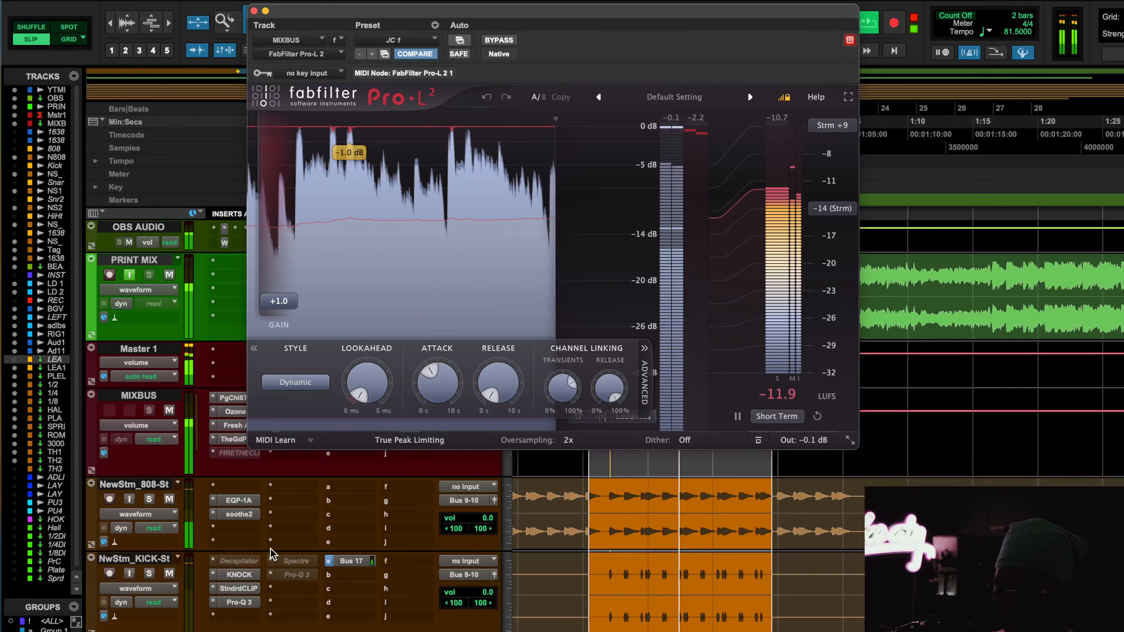
left_click(239, 590)
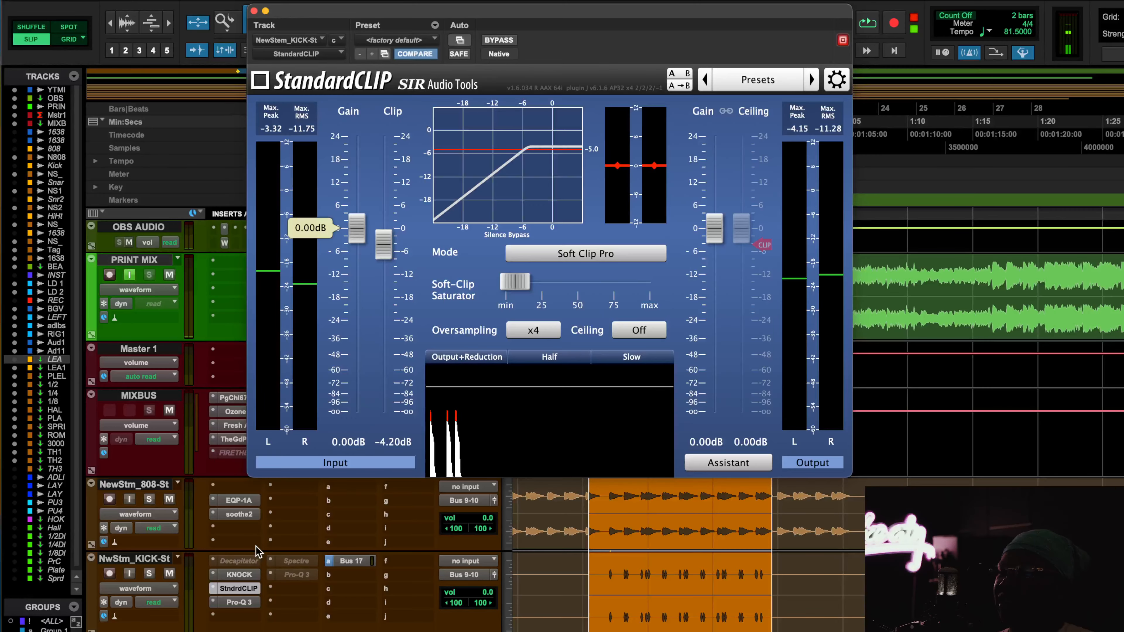
left_click(234, 593)
Step: Play the looped selection and place the kick's StandardCLIP and the MIXBUS Pro-L 2 windows side by side
scroll(331, 434, "up", 1)
key("space")
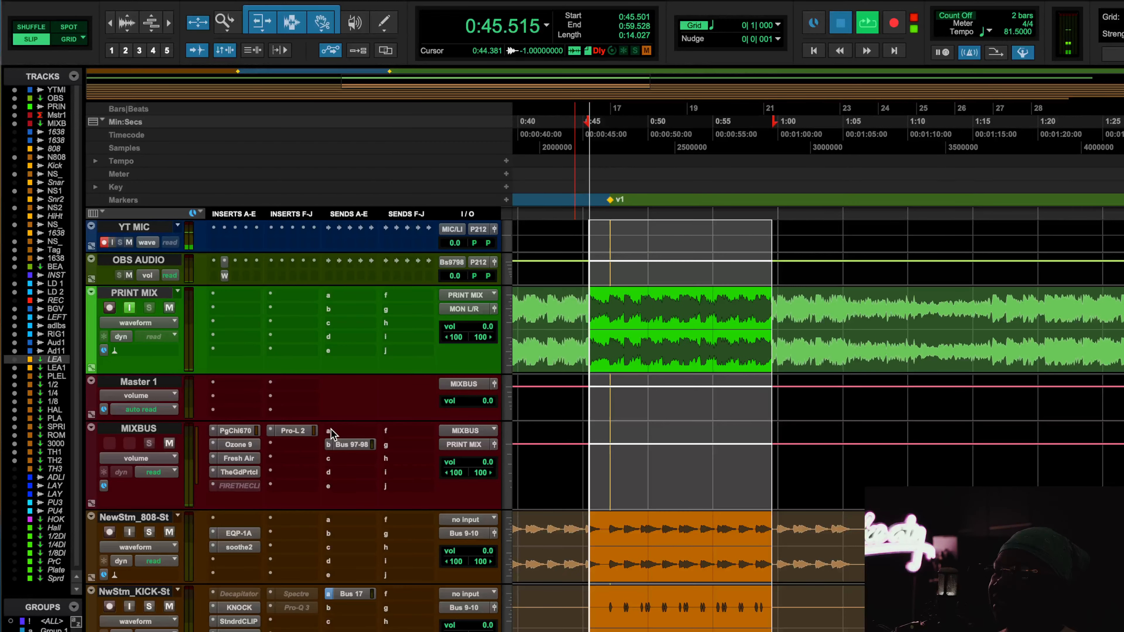
scroll(322, 477, "down", 9)
scroll(301, 496, "up", 7)
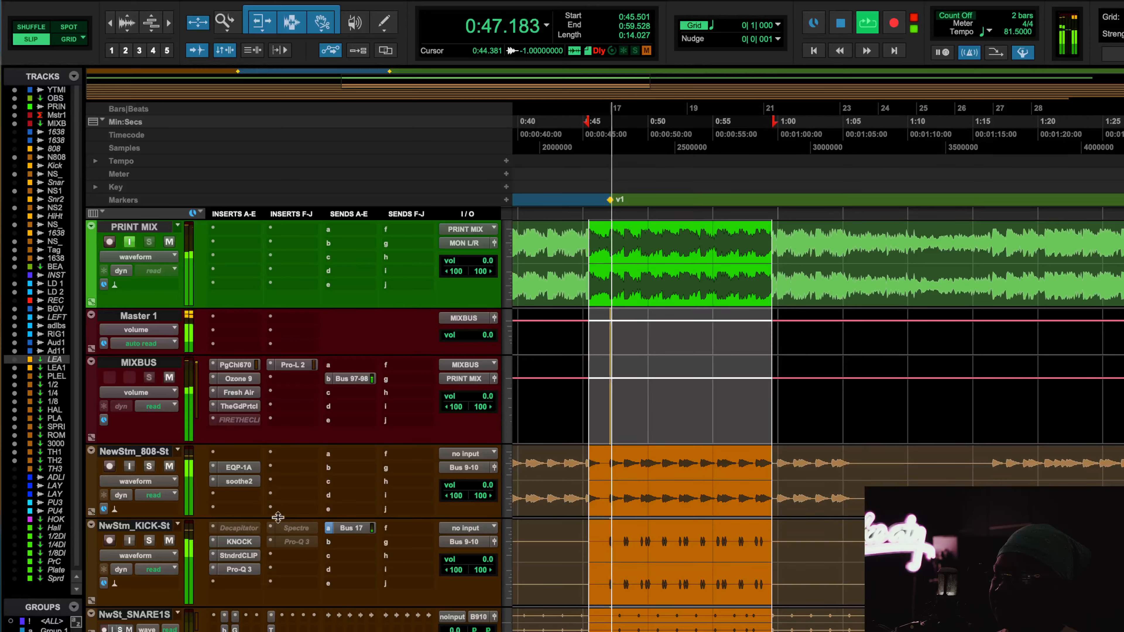
left_click(238, 556)
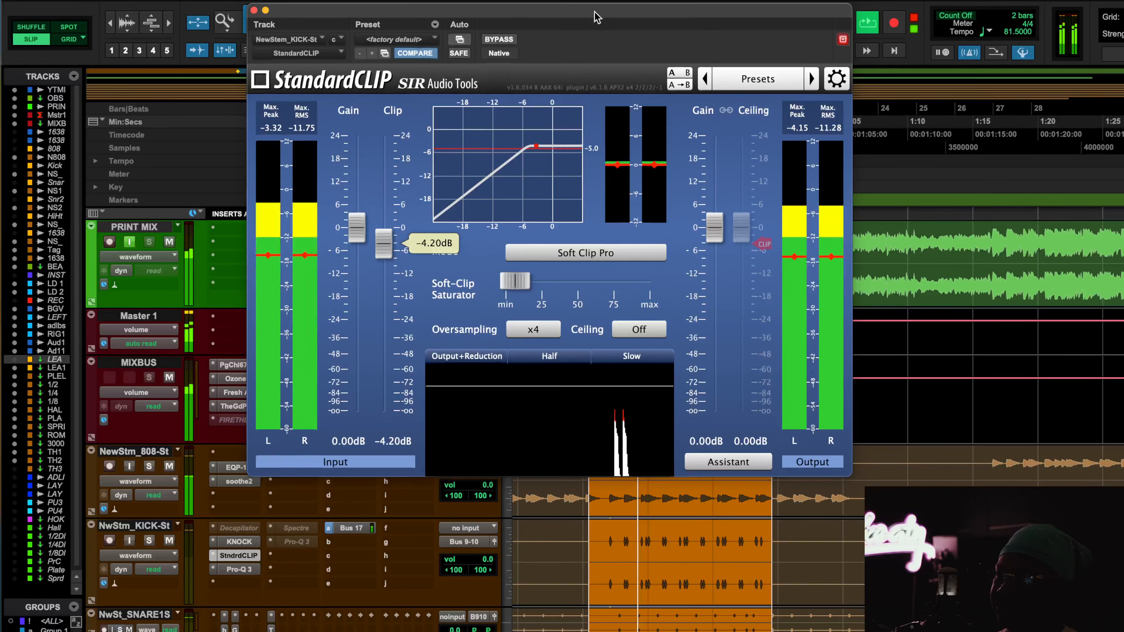
left_click_drag(581, 62, 847, 6)
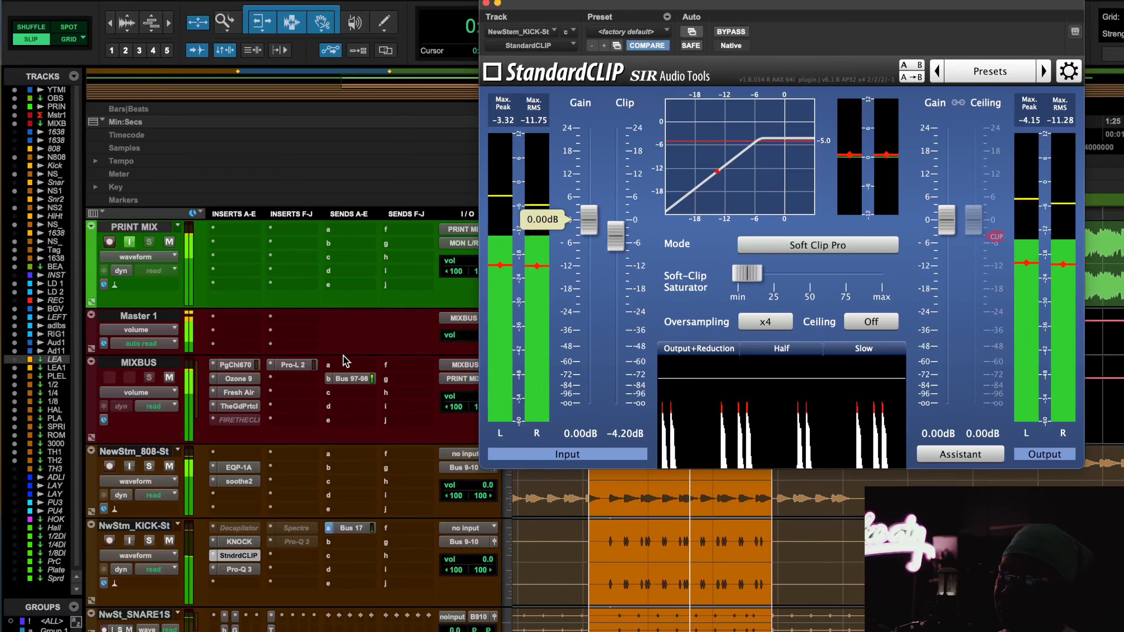
left_click(292, 364)
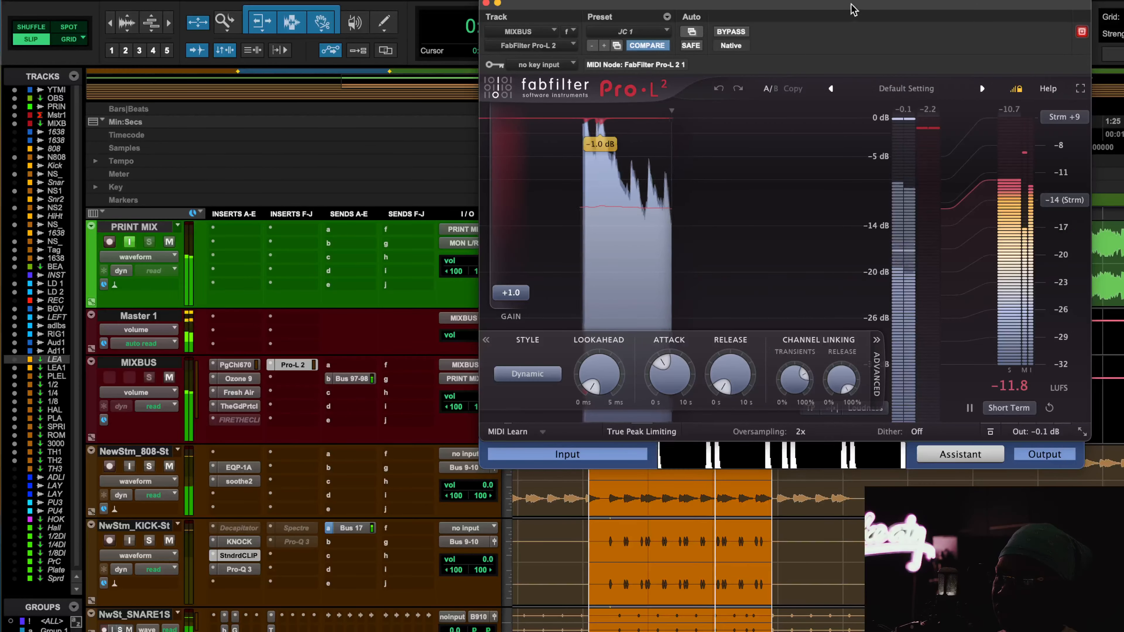
left_click_drag(664, 4, 245, 46)
Step: Compare the Pro-L 2 gain reduction with StandardCLIP bypassed and active, leave StandardCLIP active and stop playback
left_click(731, 31)
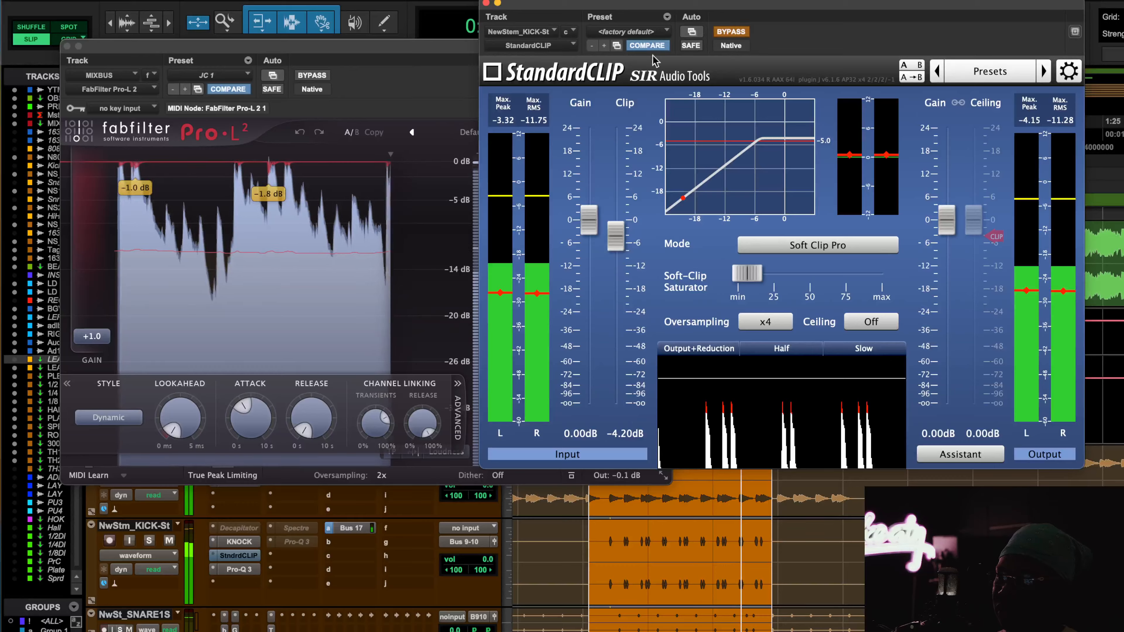
left_click(368, 62)
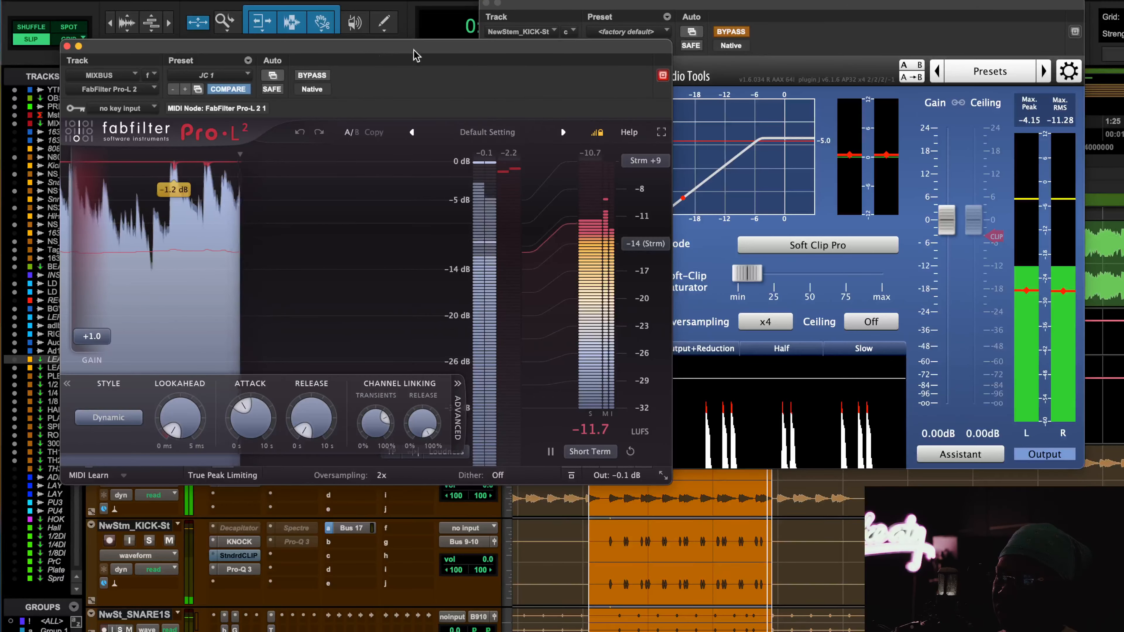
left_click(768, 3)
left_click_drag(768, 3, 841, 55)
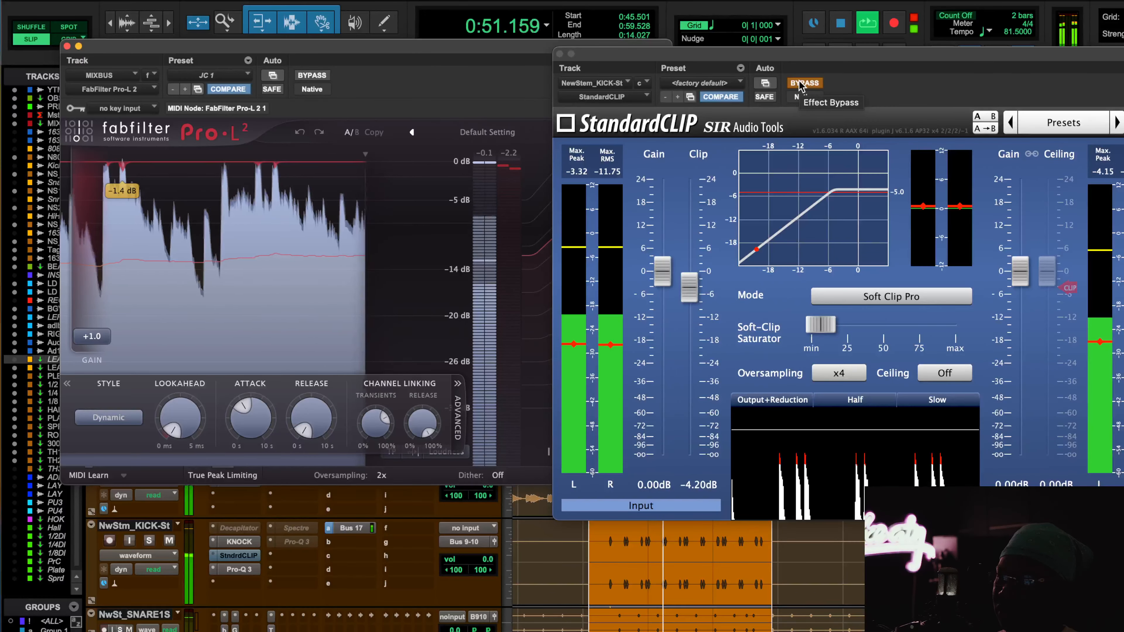
left_click(802, 84)
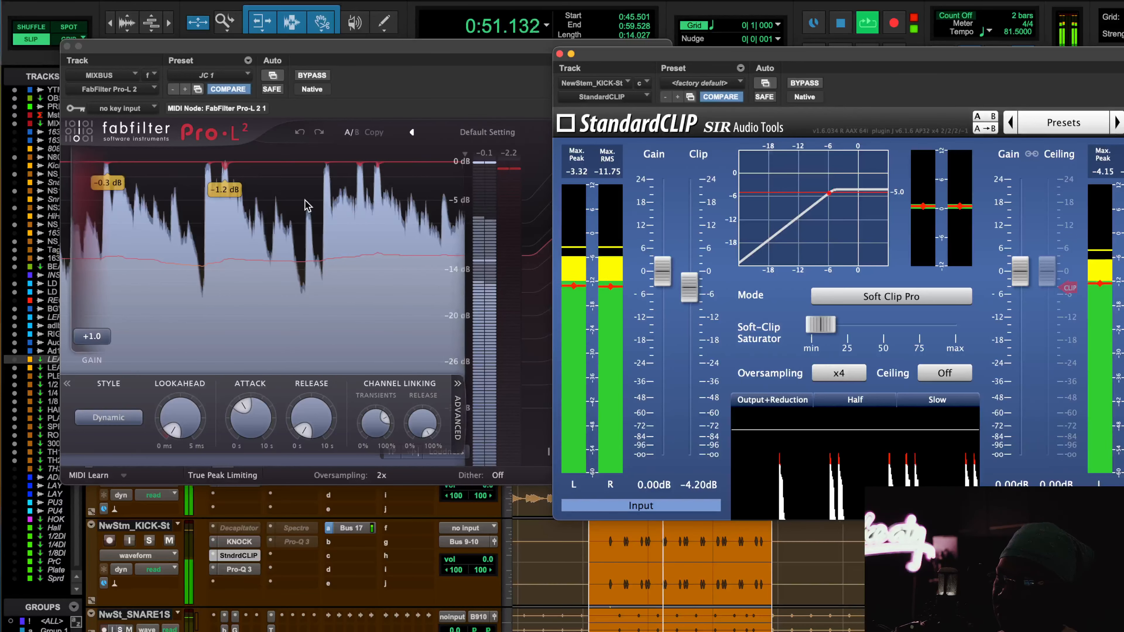
key("space")
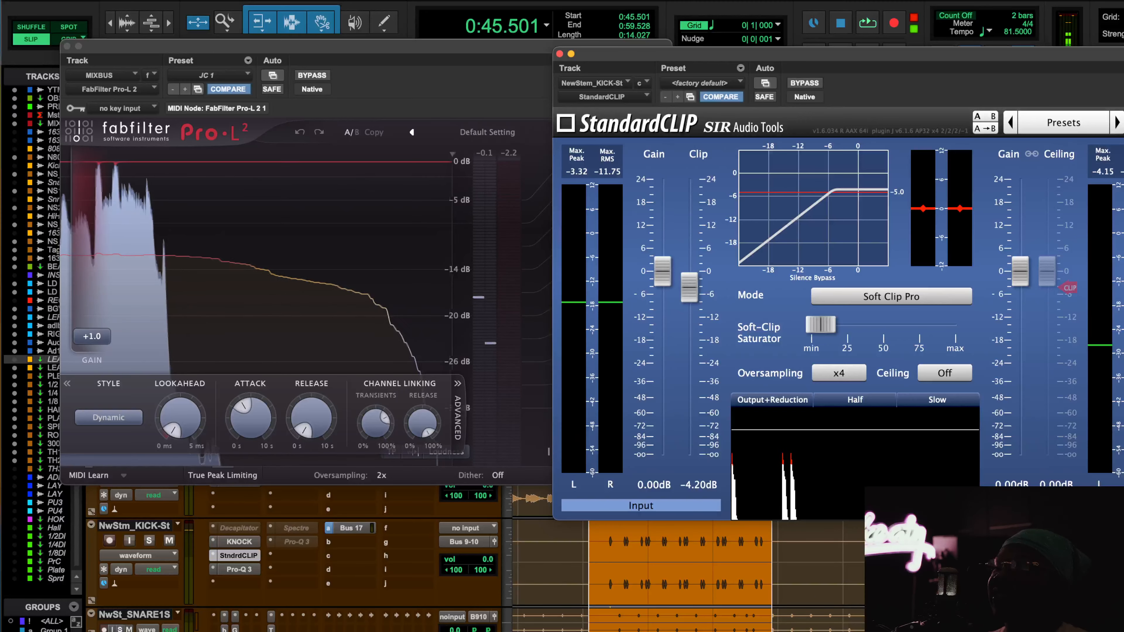
Step: Close the Pro-L 2 and StandardCLIP windows and open KNOCK on the kick track
left_click(68, 46)
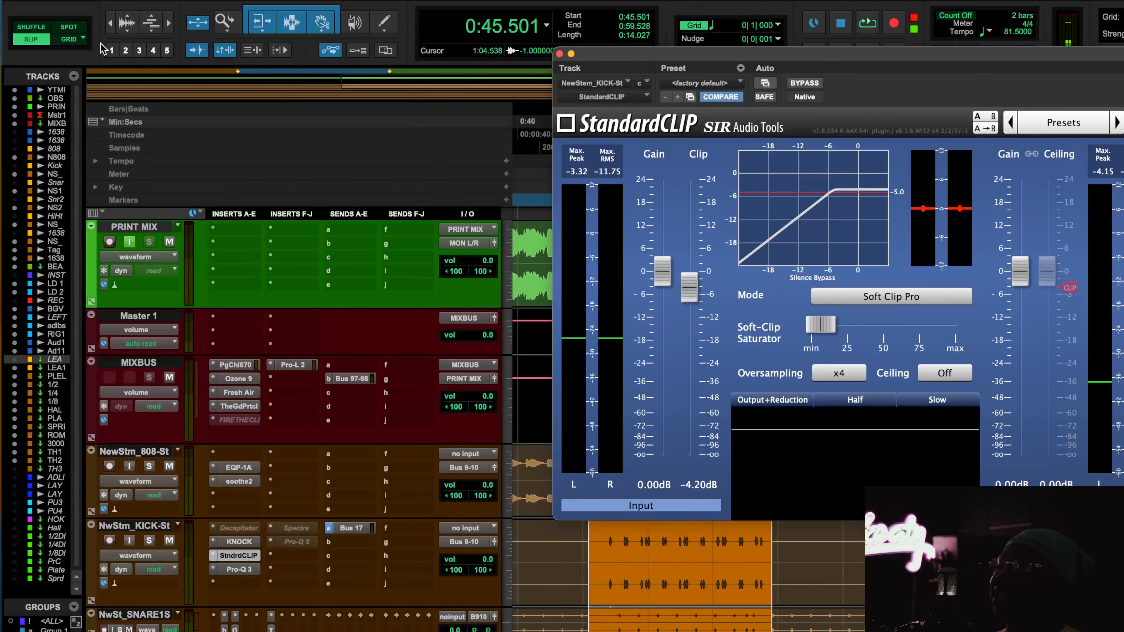
left_click(559, 53)
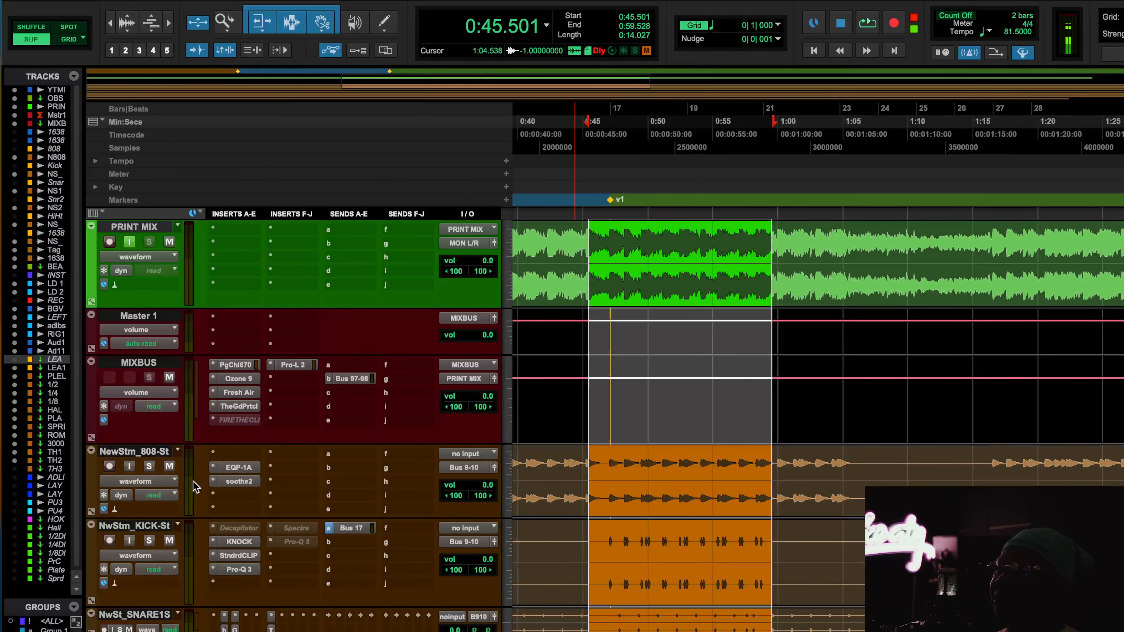
left_click(238, 542)
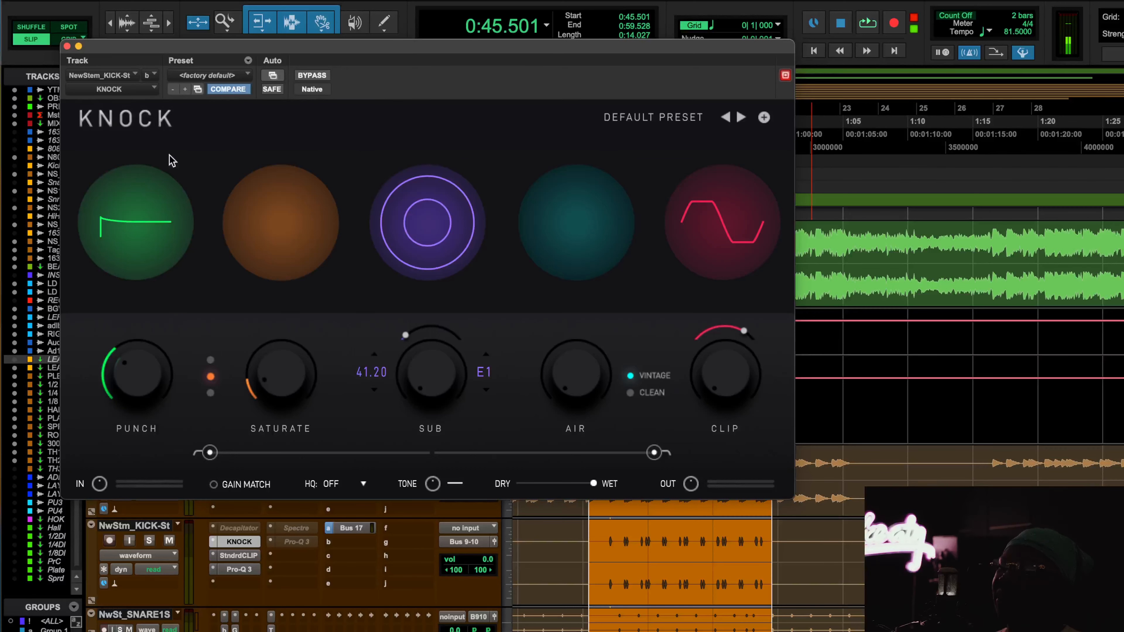